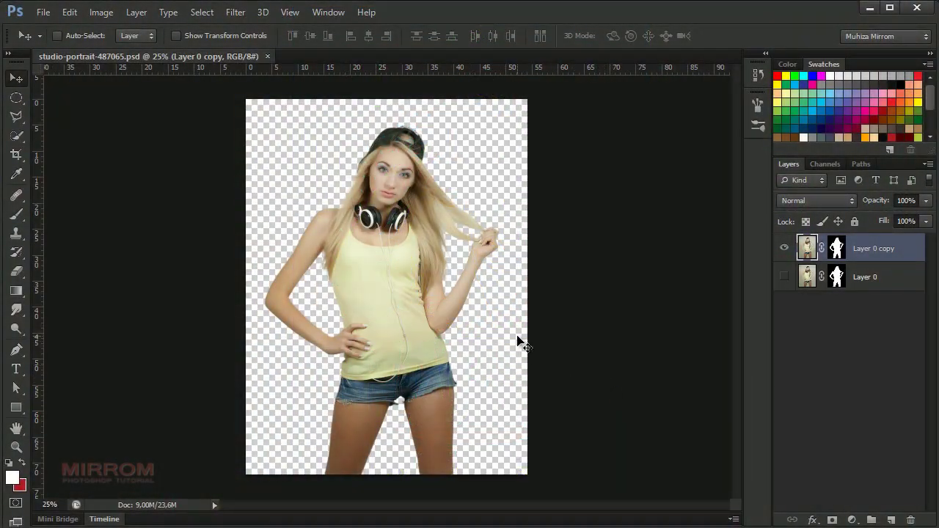
# Step: Disable then re-enable Layer 0 copy's mask to preview the grey studio background, then open File
pyautogui.rightClick(836, 249)
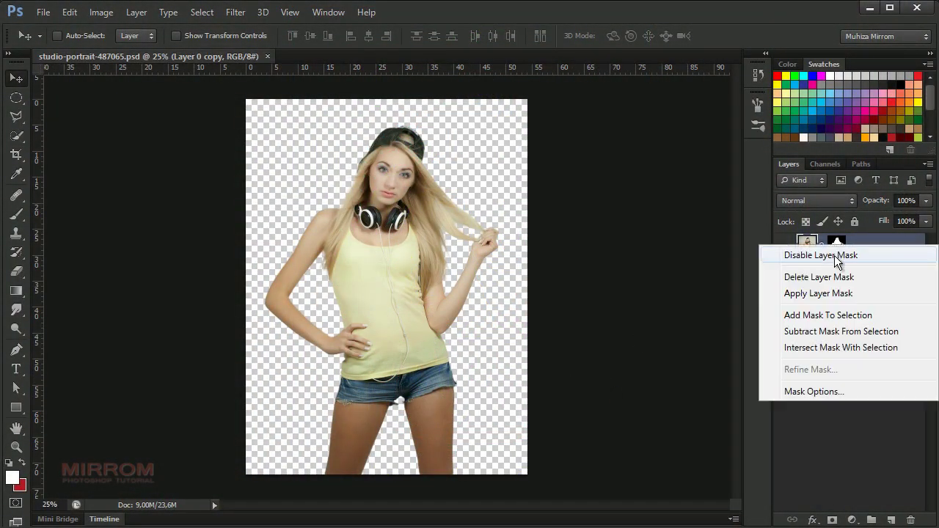
pyautogui.click(837, 255)
pyautogui.rightClick(845, 255)
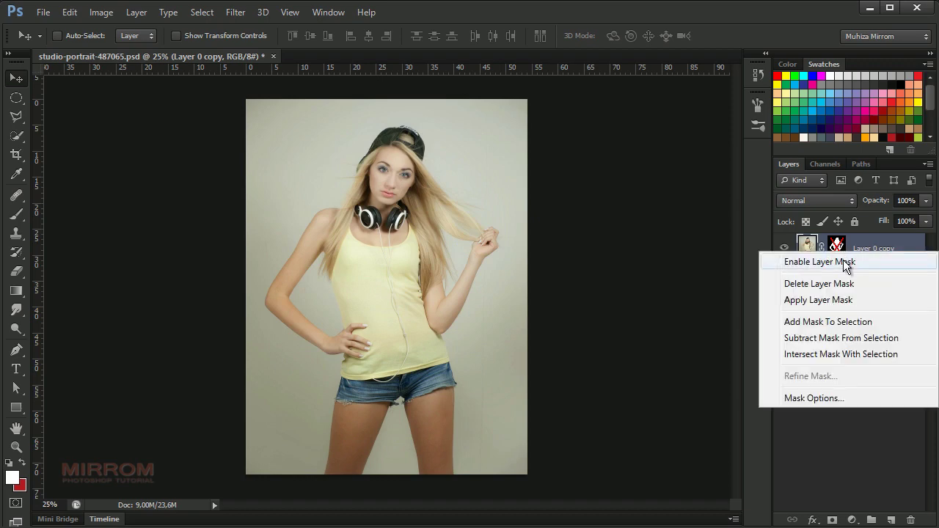
pyautogui.click(842, 261)
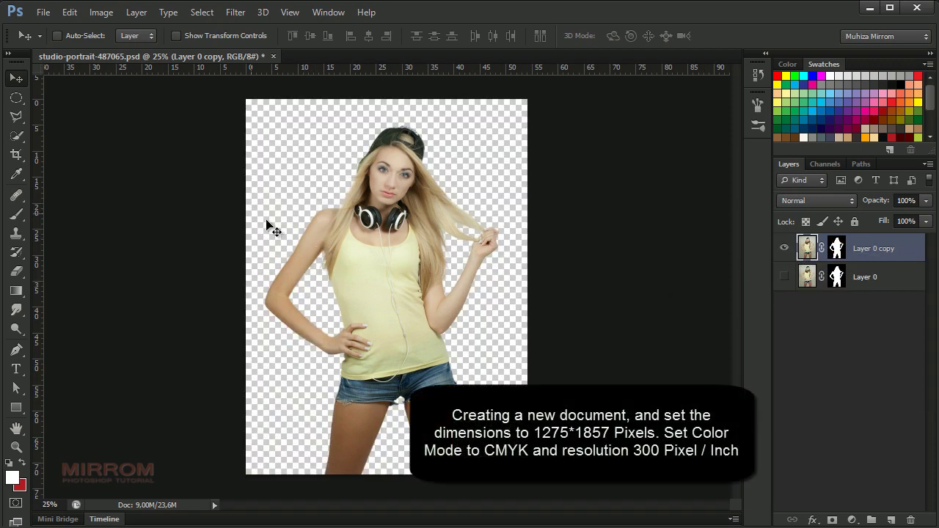
pyautogui.click(42, 13)
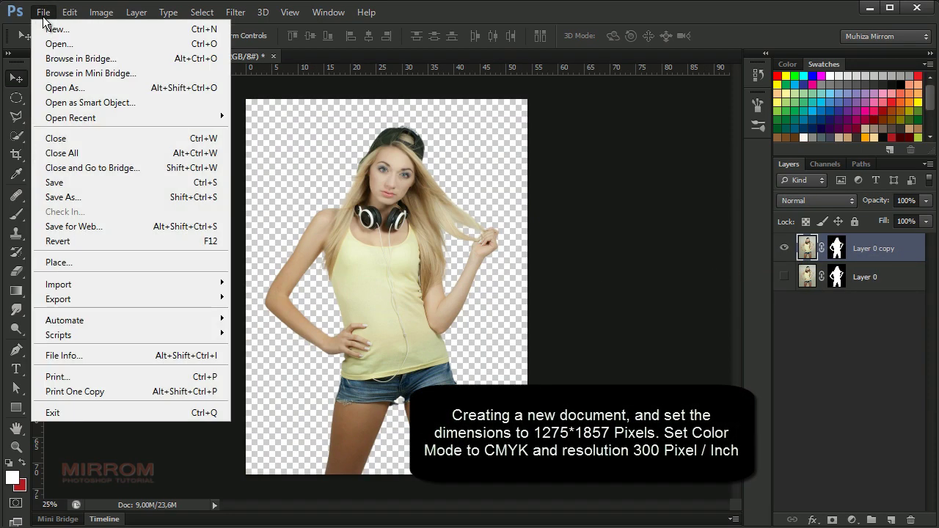
# Step: Start a new document sized 1275 × 1857 pixels
pyautogui.click(121, 29)
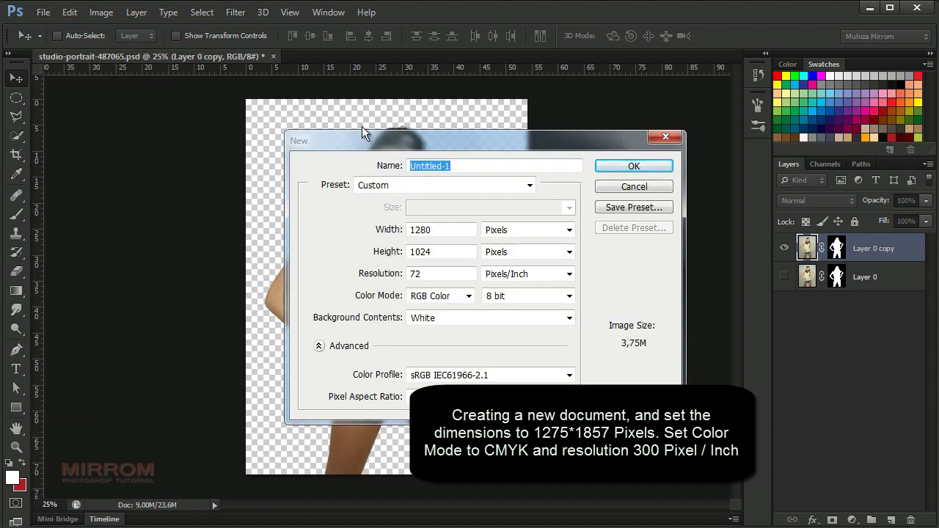
pyautogui.moveTo(362, 137); pyautogui.dragTo(297, 136)
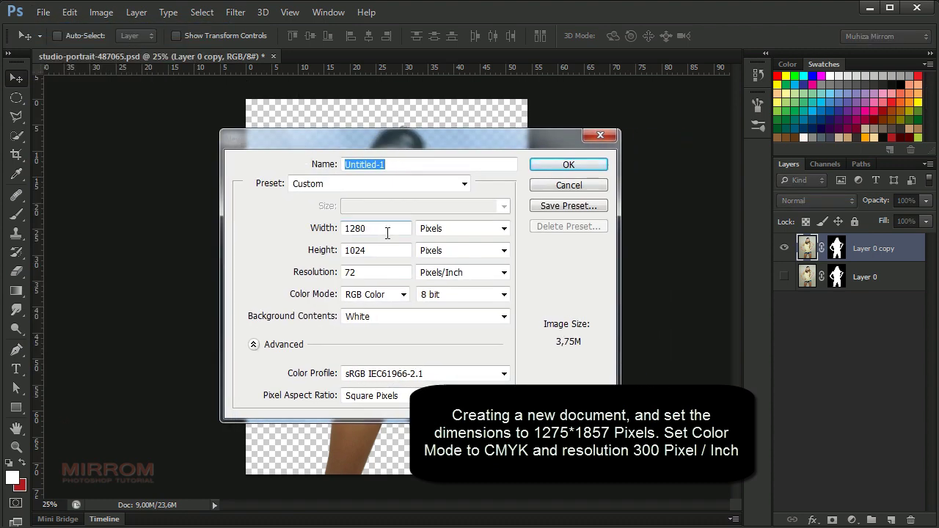
pyautogui.moveTo(388, 233); pyautogui.dragTo(338, 229)
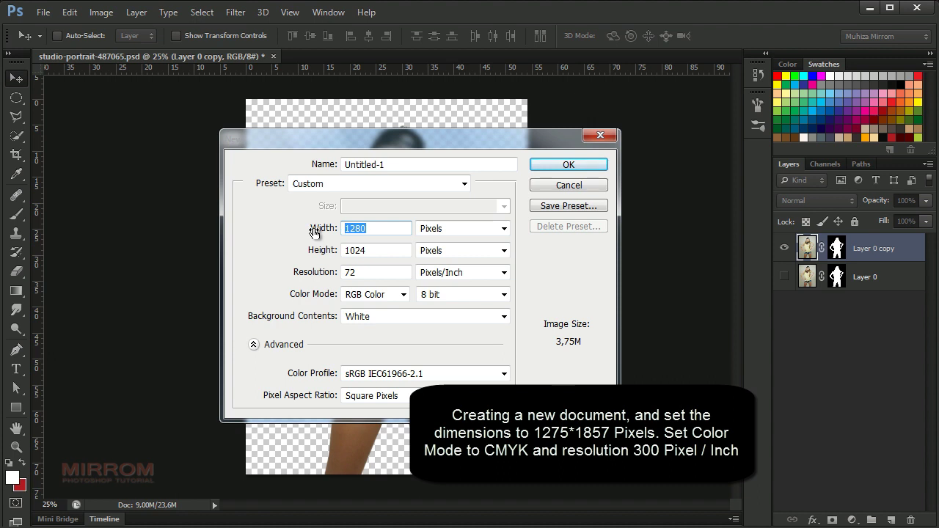
pyautogui.write('127')
pyautogui.write('5')
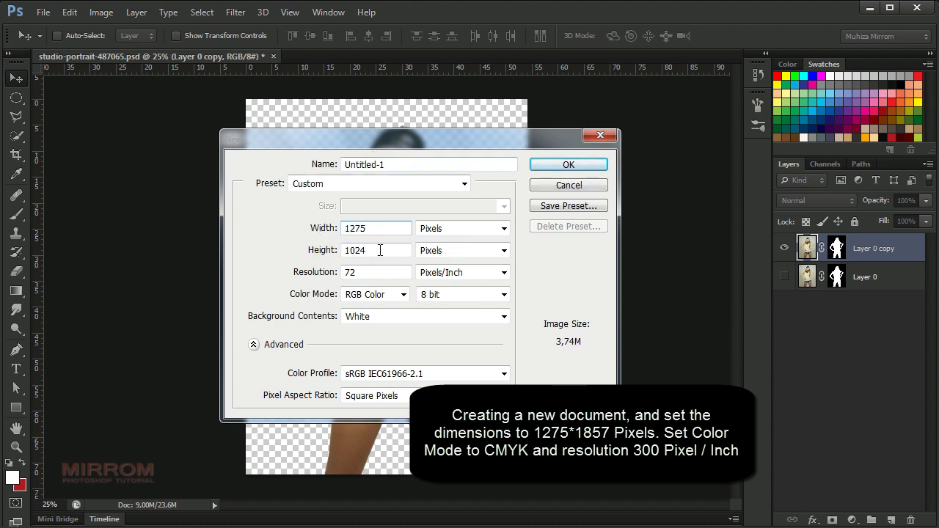
pyautogui.moveTo(373, 250); pyautogui.dragTo(311, 256)
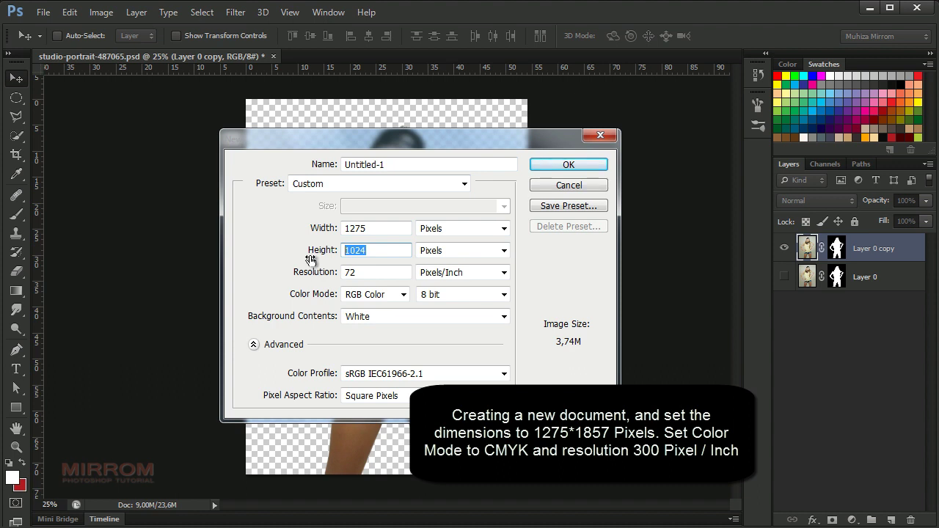
pyautogui.write('187')
pyautogui.press('BackSpace')
pyautogui.write('57')
pyautogui.click(445, 250)
pyautogui.click(444, 261)
pyautogui.click(449, 228)
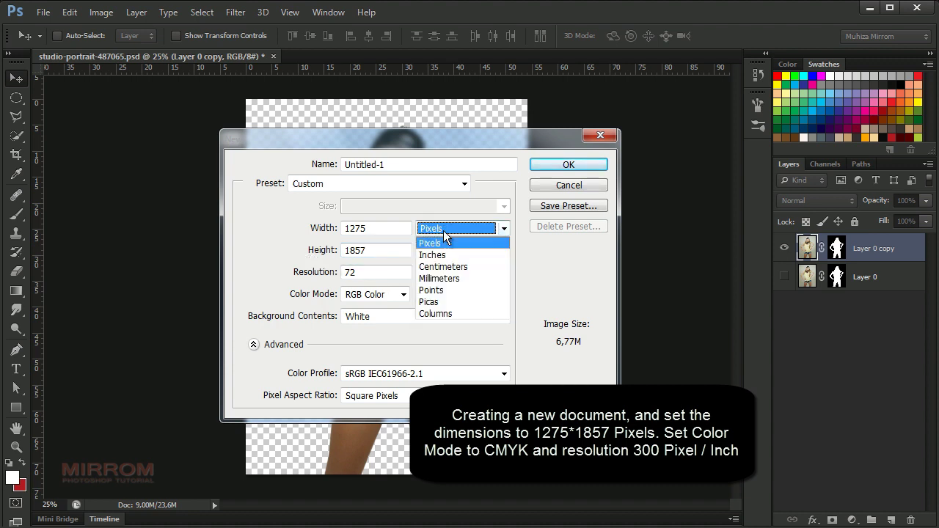
pyautogui.click(439, 239)
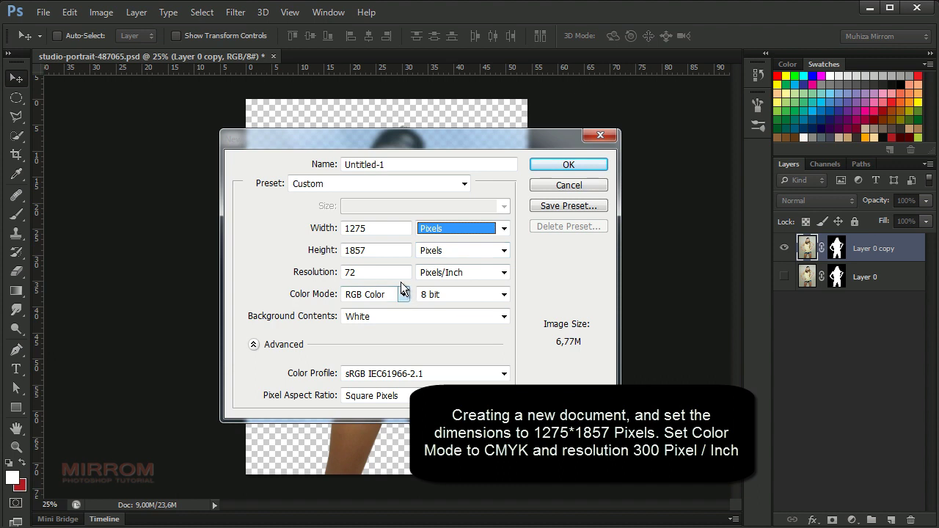
# Step: Set resolution to 300 pixels/inch and CMYK Color mode, then create the document
pyautogui.moveTo(394, 272); pyautogui.dragTo(328, 281)
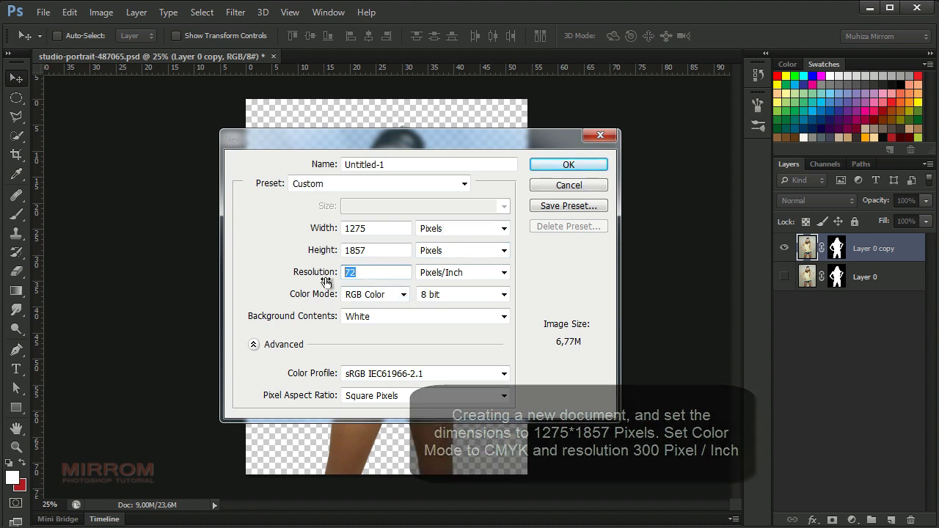
pyautogui.write('300')
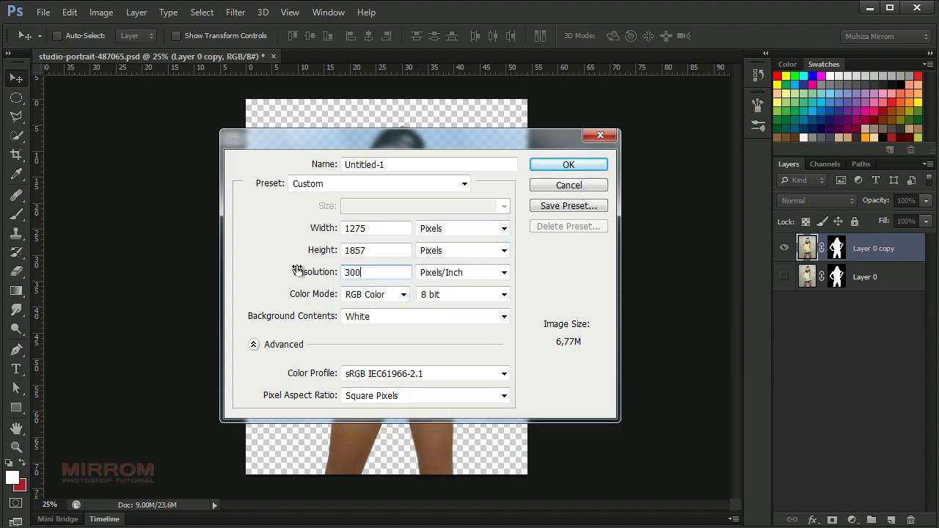
pyautogui.click(448, 274)
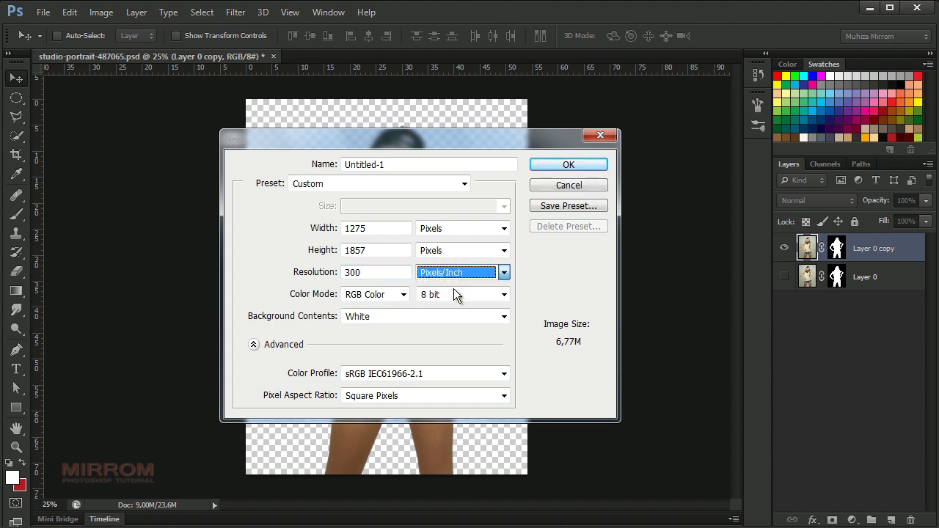
pyautogui.click(402, 295)
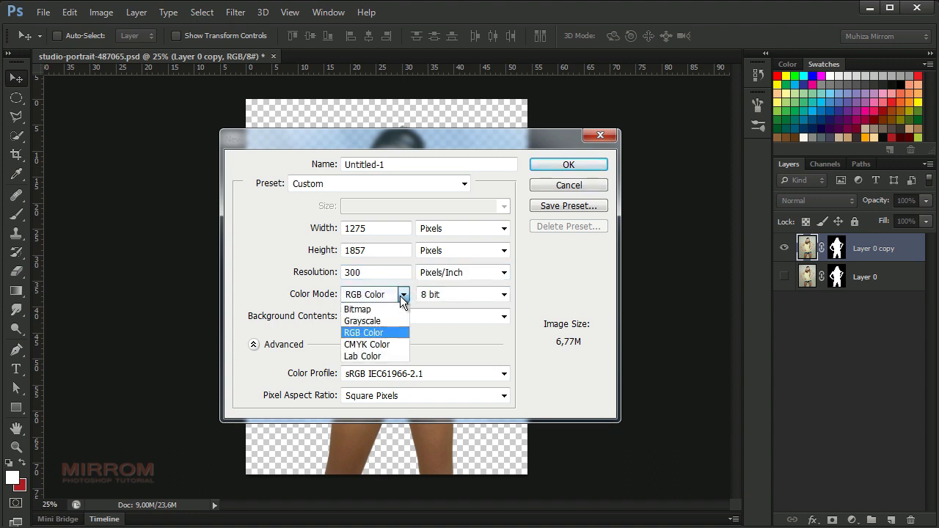
pyautogui.click(388, 344)
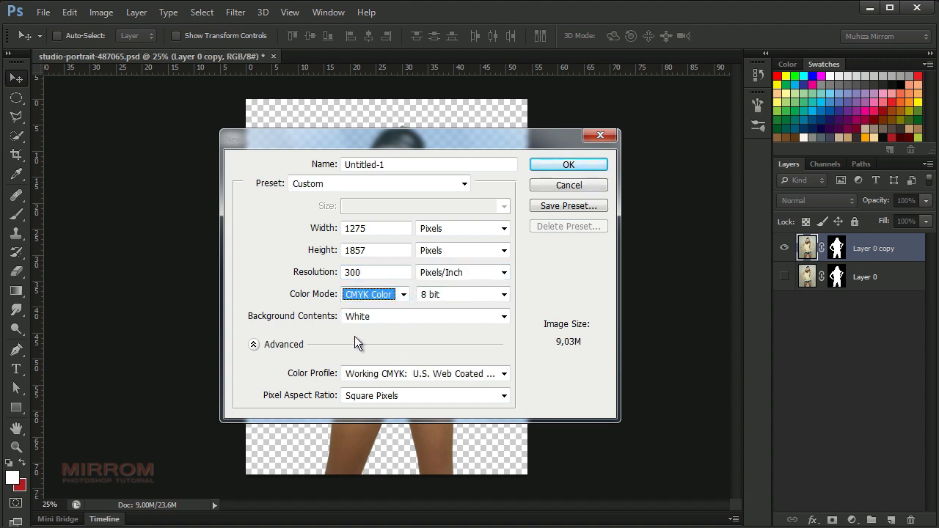
pyautogui.click(568, 166)
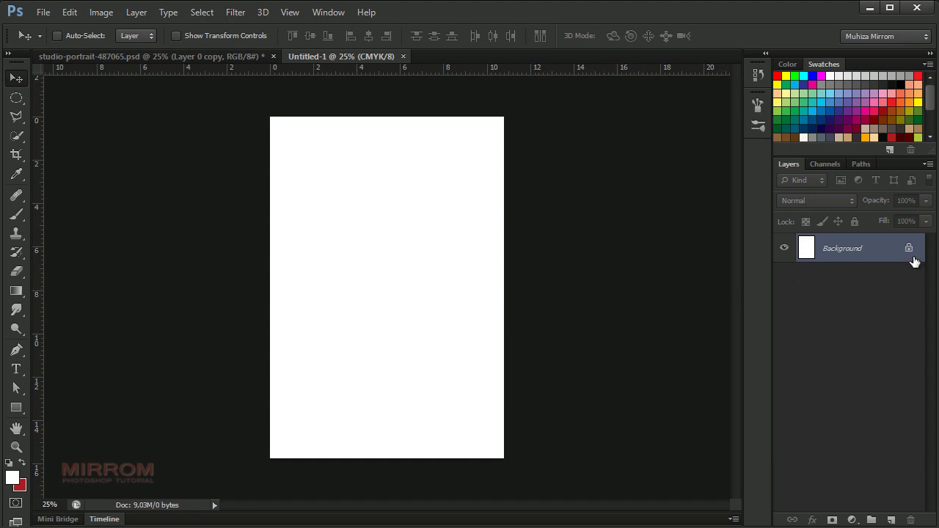
# Step: Unlock the Background as Layer 0, duplicate it, hide Layer 0 copy, and select Layer 0
pyautogui.moveTo(909, 252); pyautogui.dragTo(910, 520)
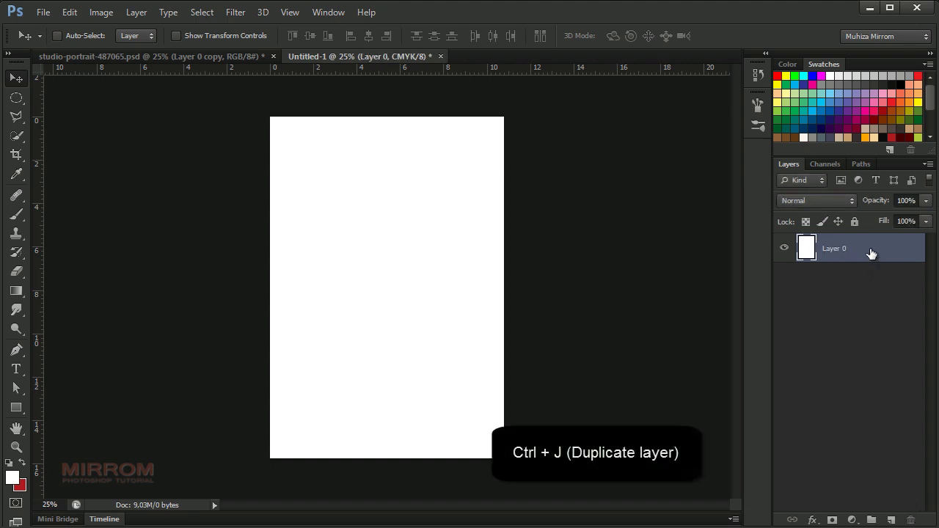
pyautogui.hotkey('ctrl', 'j')
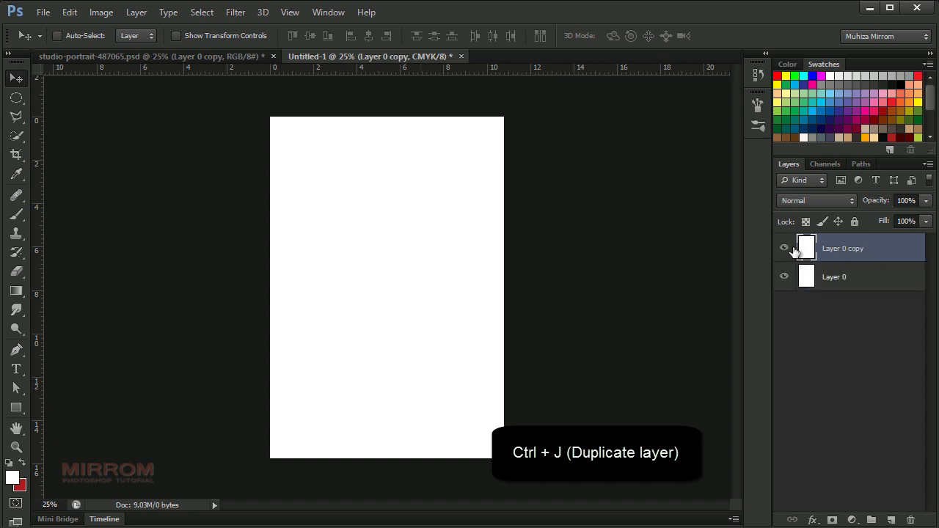
pyautogui.click(838, 271)
pyautogui.click(819, 253)
pyautogui.click(784, 247)
pyautogui.click(833, 277)
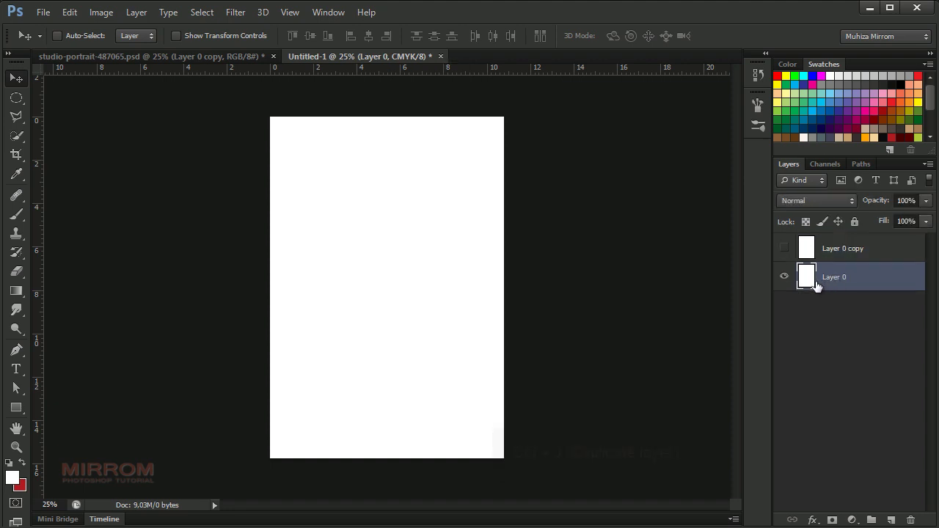
# Step: Add a 90° black-to-white Gradient Overlay to Layer 0 and open its Gradient Editor
pyautogui.doubleClick(915, 285)
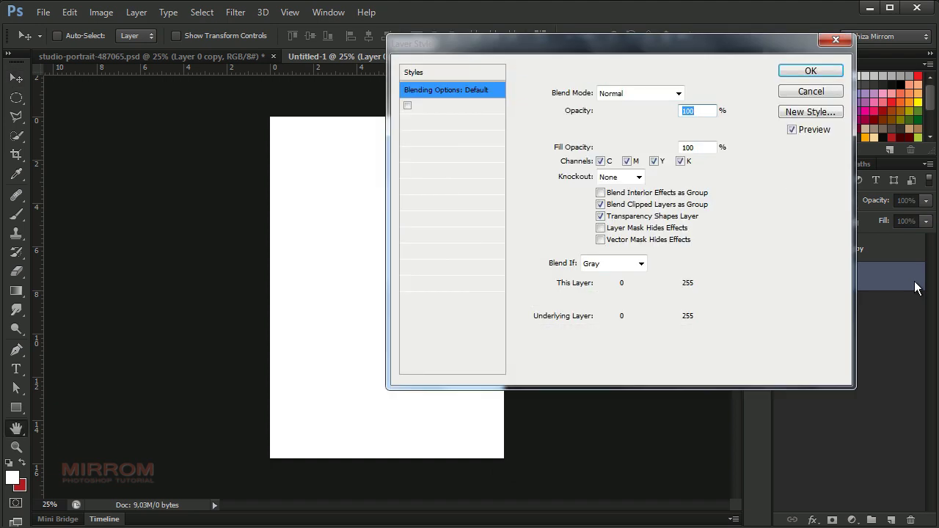
pyautogui.moveTo(612, 48); pyautogui.dragTo(685, 107)
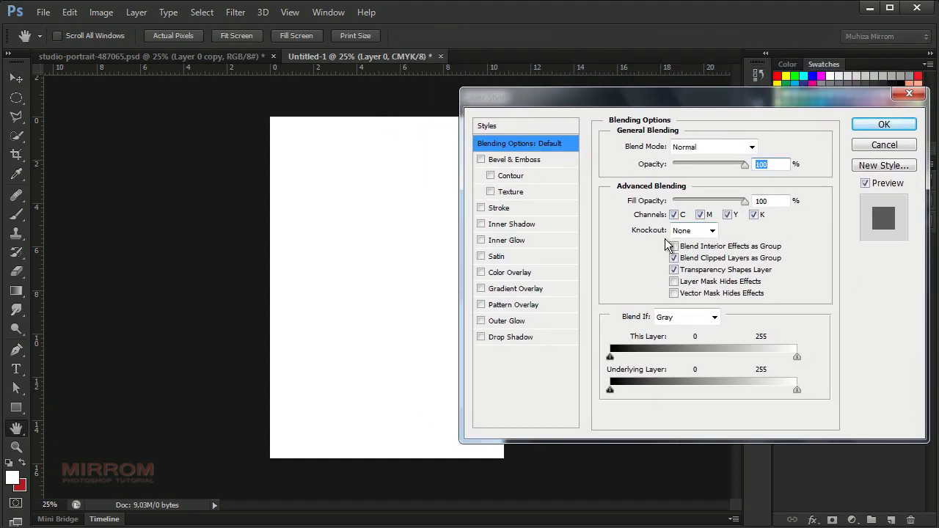
pyautogui.click(493, 292)
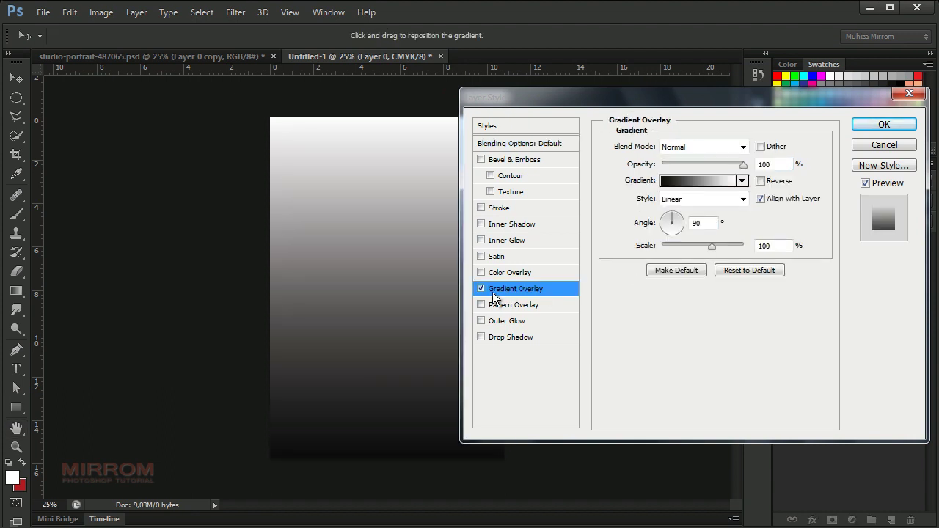
pyautogui.click(682, 181)
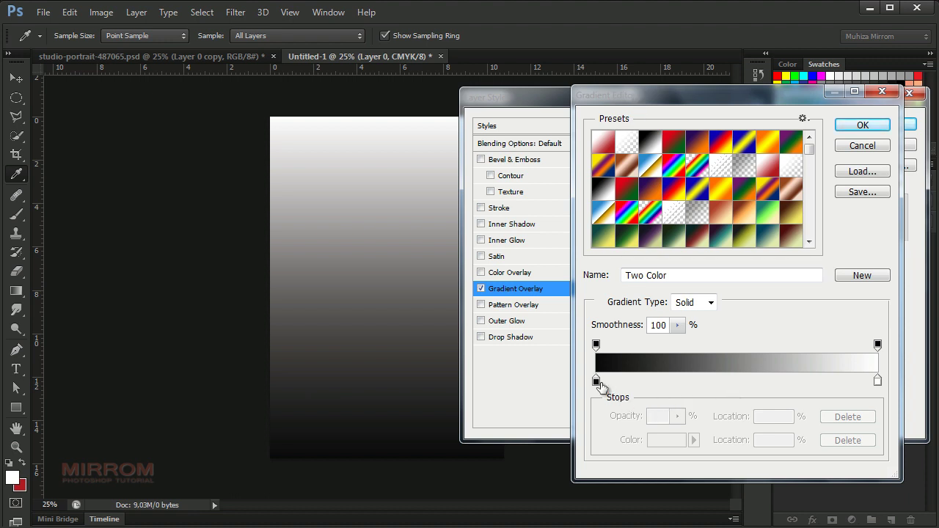
# Step: Set the gradient's starting stop to mauve #937476
pyautogui.click(596, 381)
pyautogui.click(656, 439)
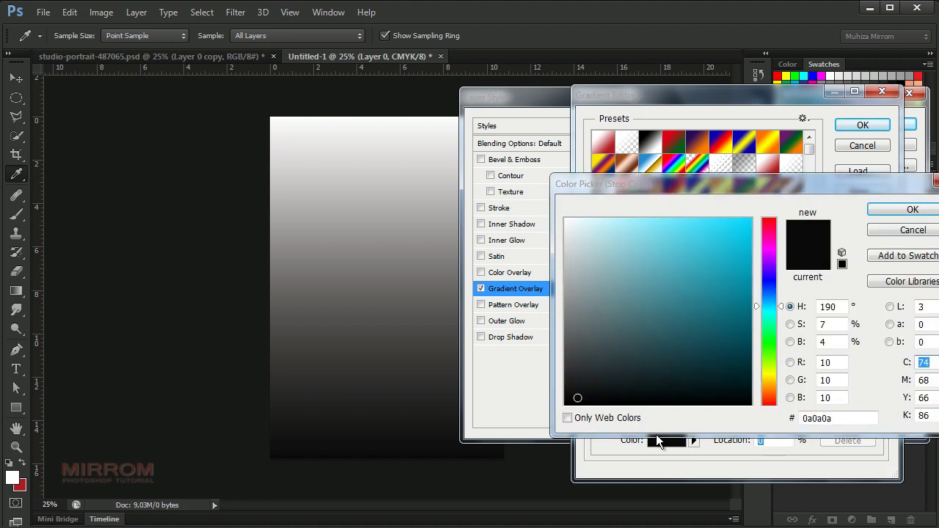
pyautogui.moveTo(840, 417); pyautogui.dragTo(791, 421)
pyautogui.write('937476')
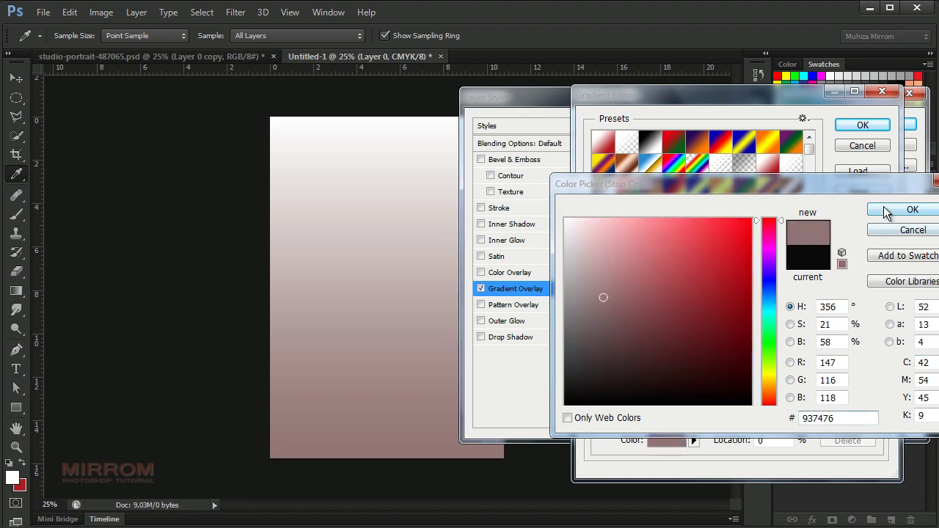
pyautogui.click(906, 210)
# Step: Add a middle stop at 50% coloured peach #d9a785
pyautogui.click(733, 382)
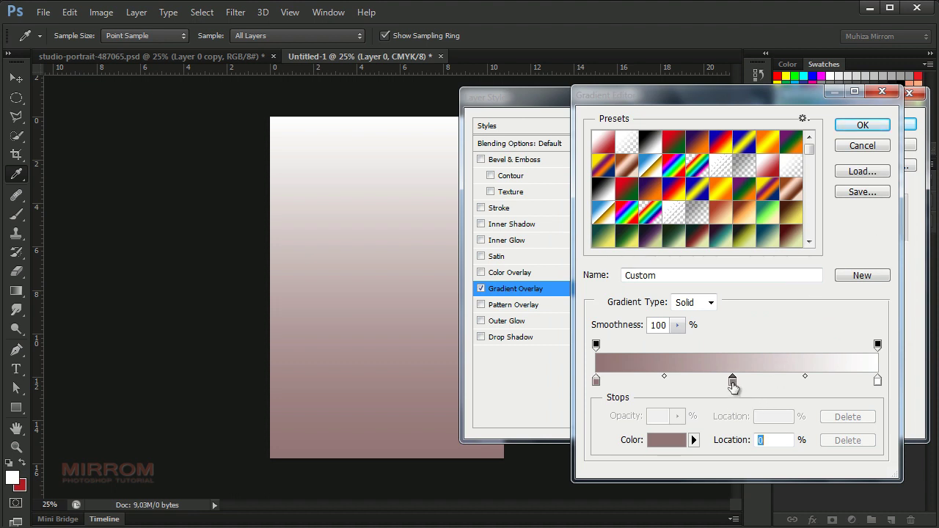
pyautogui.write('50')
pyautogui.press('Return')
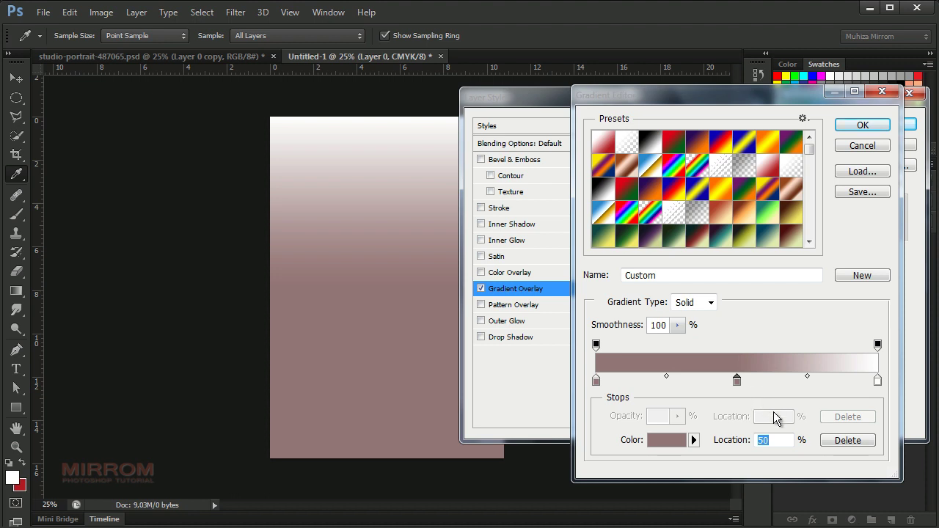
pyautogui.click(671, 441)
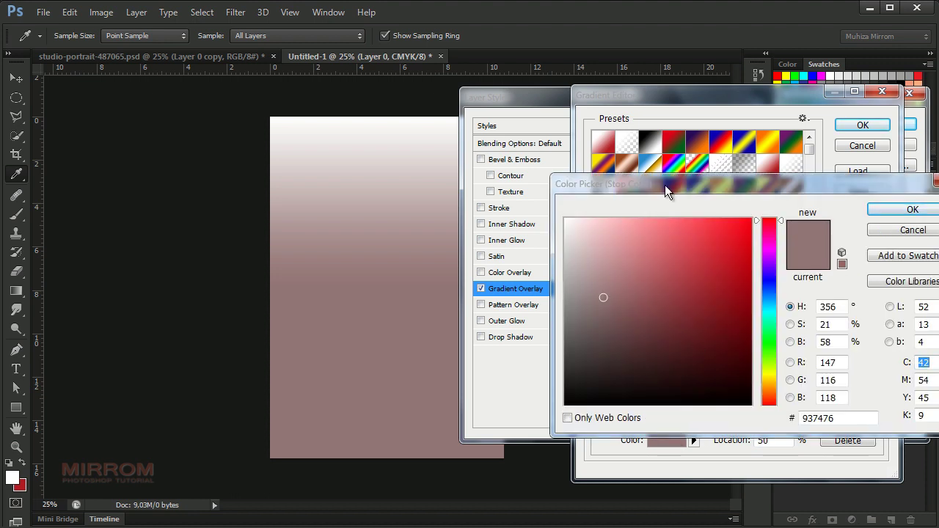
pyautogui.moveTo(665, 185); pyautogui.dragTo(629, 172)
pyautogui.doubleClick(807, 406)
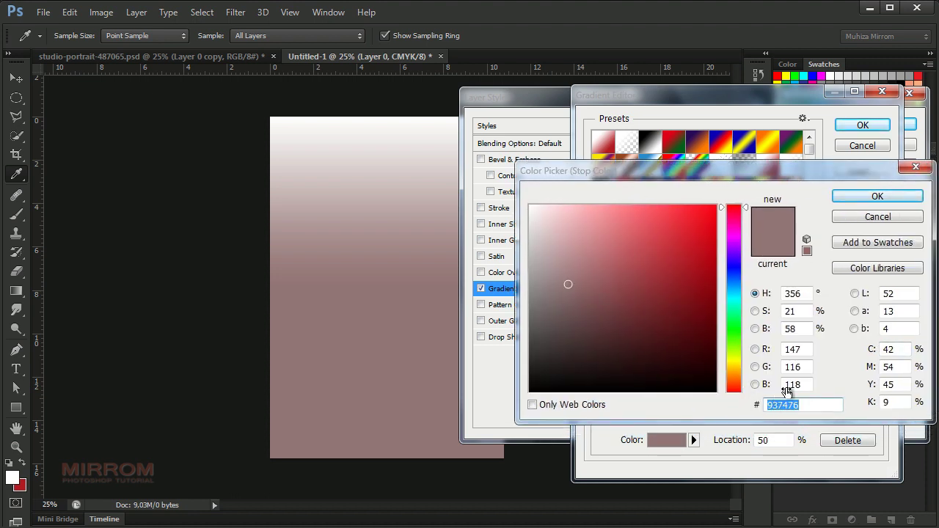
pyautogui.write('d9a785')
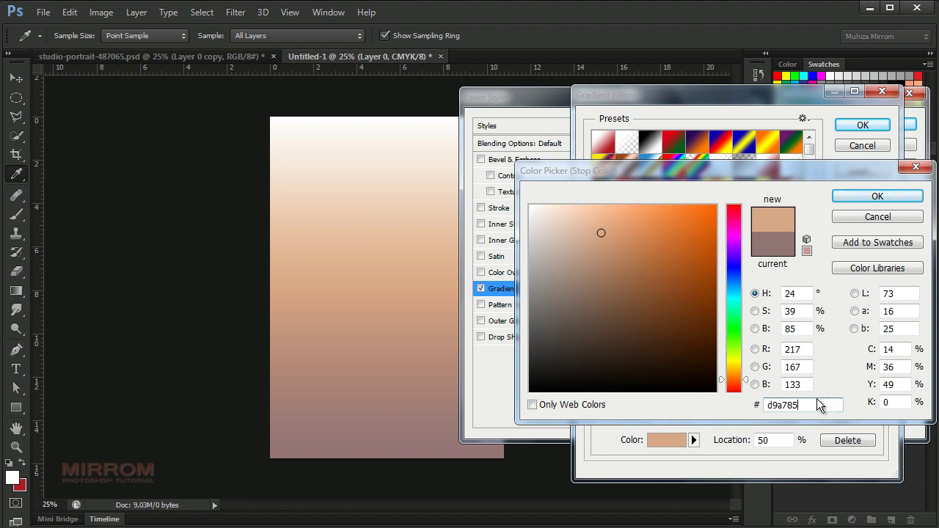
pyautogui.click(862, 197)
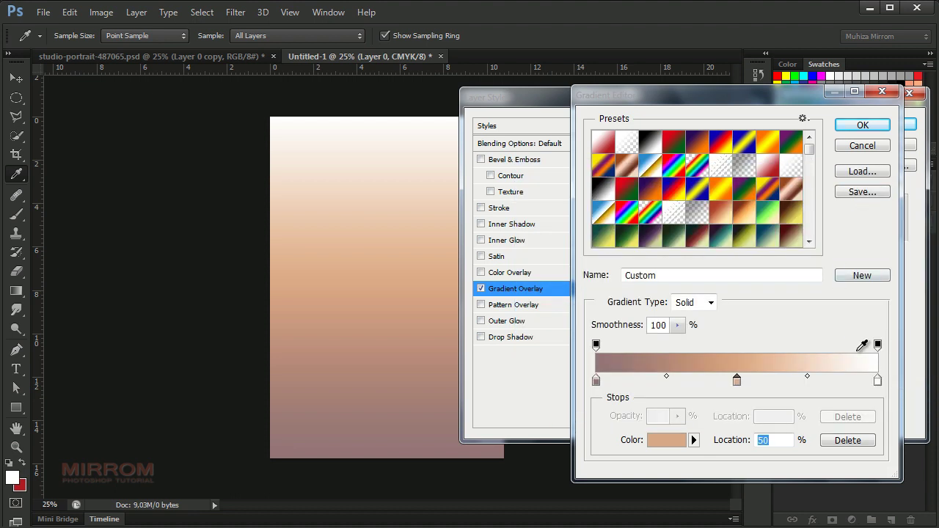
# Step: Set the end stop to pale gold #edcf9a and accept the gradient
pyautogui.click(877, 380)
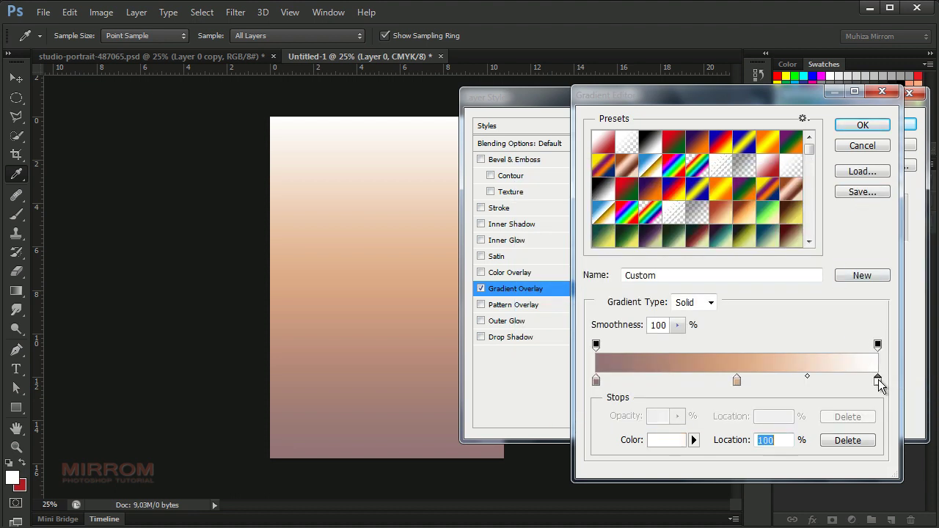
pyautogui.click(675, 440)
pyautogui.doubleClick(776, 405)
pyautogui.write('ed')
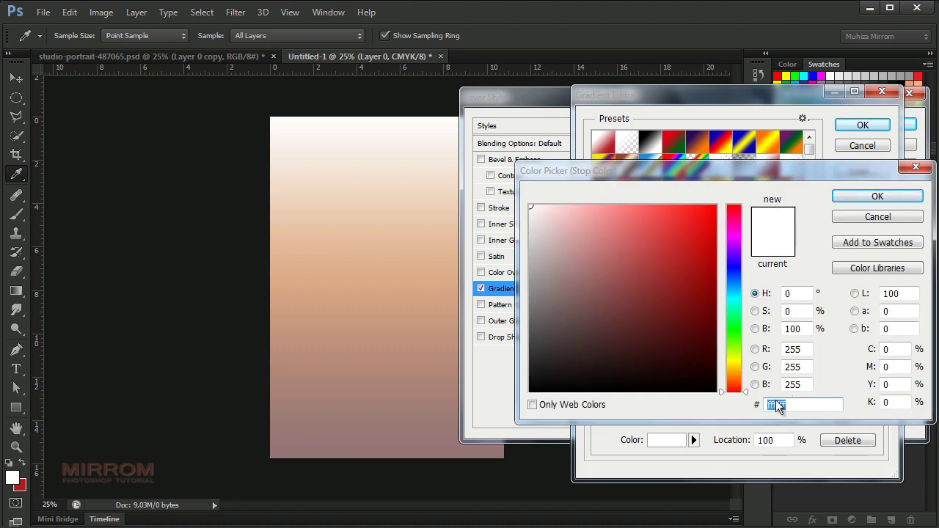
pyautogui.write('cf9a')
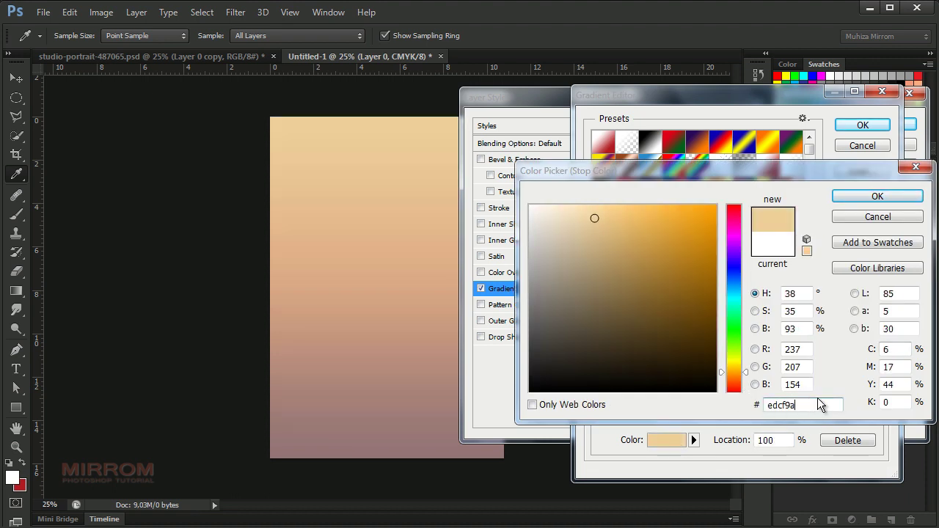
pyautogui.click(870, 198)
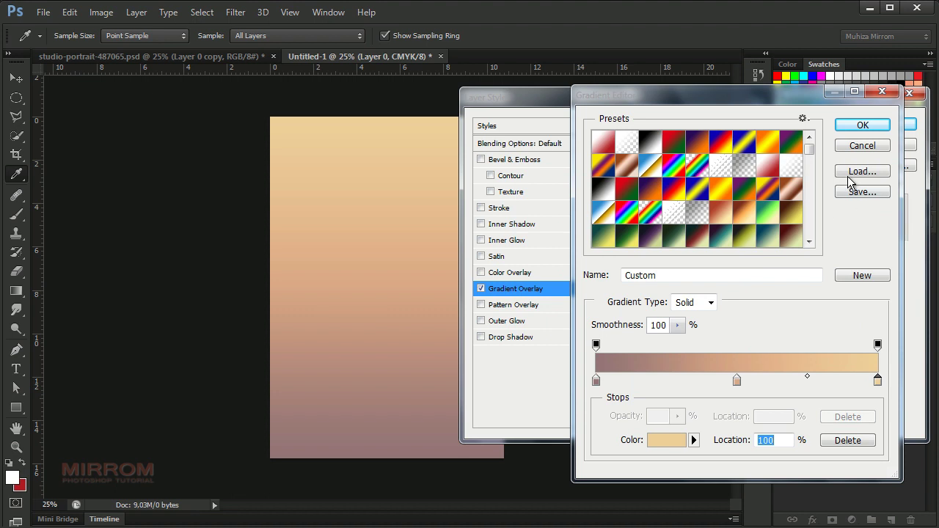
pyautogui.click(853, 127)
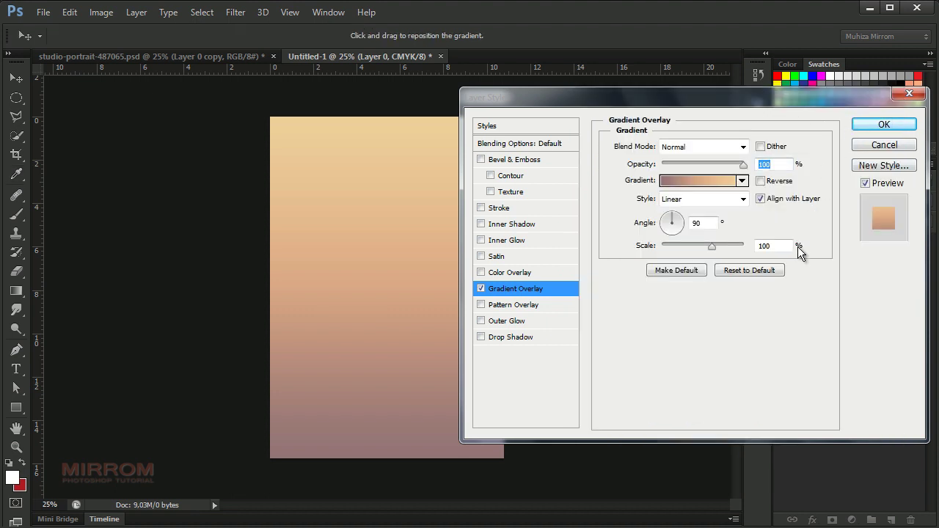
# Step: Set the Gradient Overlay style to Radial and tick Reverse for a light centre
pyautogui.click(734, 201)
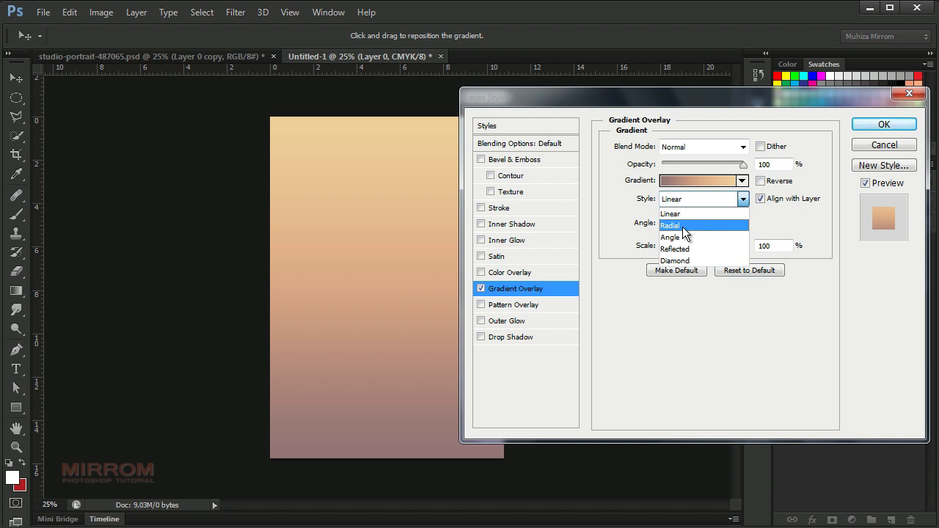
pyautogui.click(684, 226)
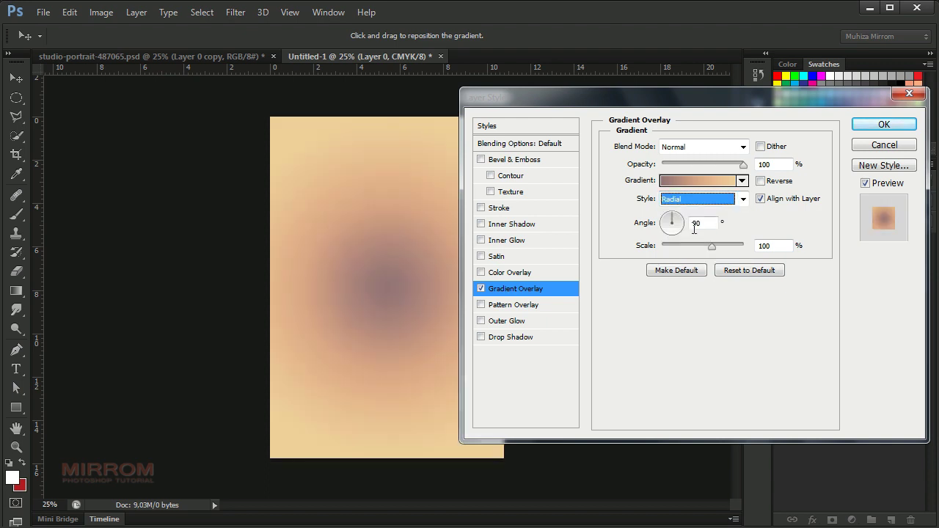
pyautogui.click(761, 181)
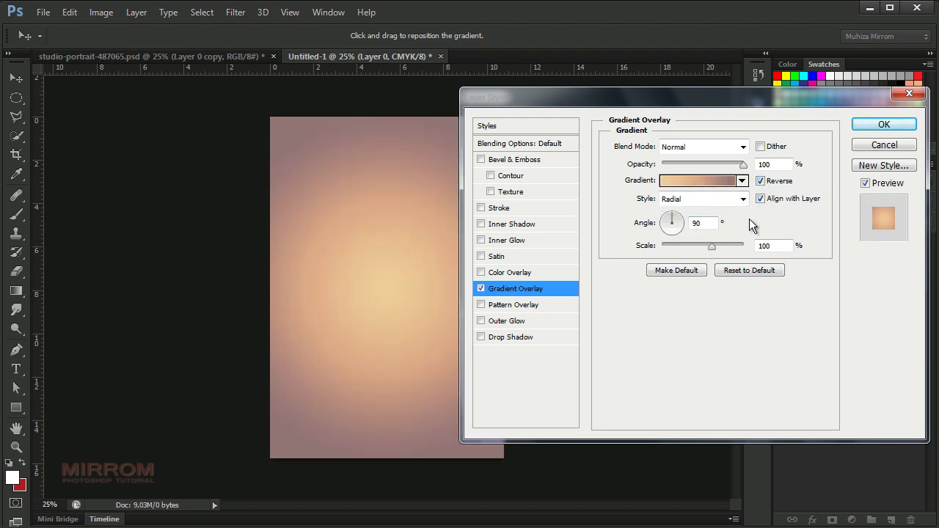
# Step: Apply the gradient overlay to Layer 0 and fit the poster in the window
pyautogui.click(861, 125)
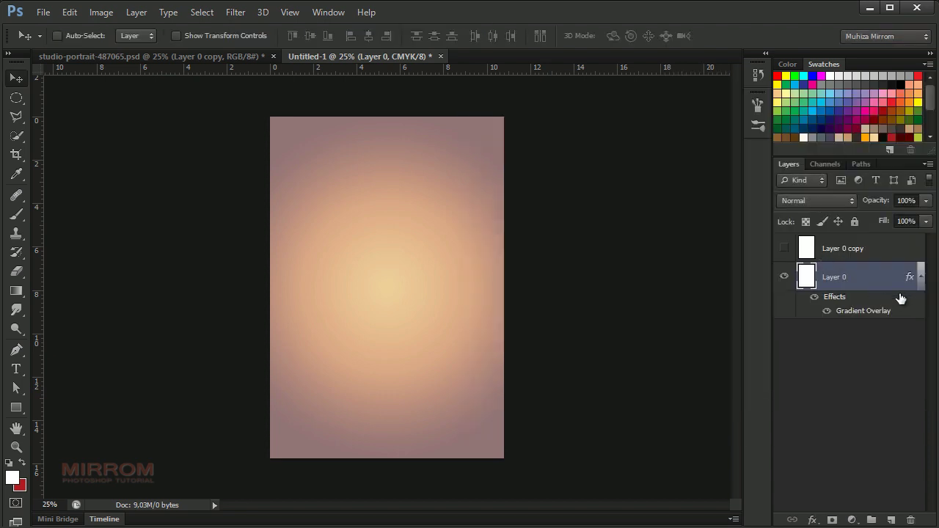
pyautogui.click(920, 280)
pyautogui.hotkey('ctrl', '0')
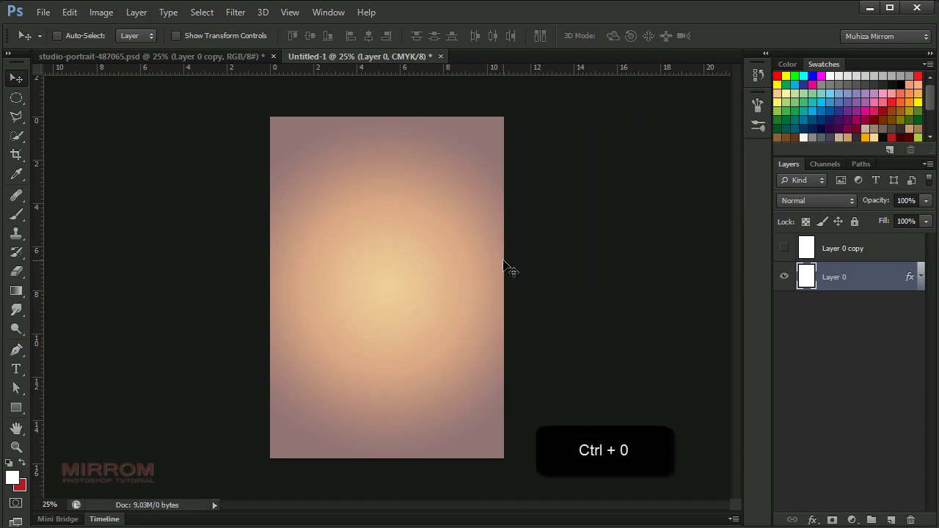
pyautogui.hotkey('ctrl', '0')
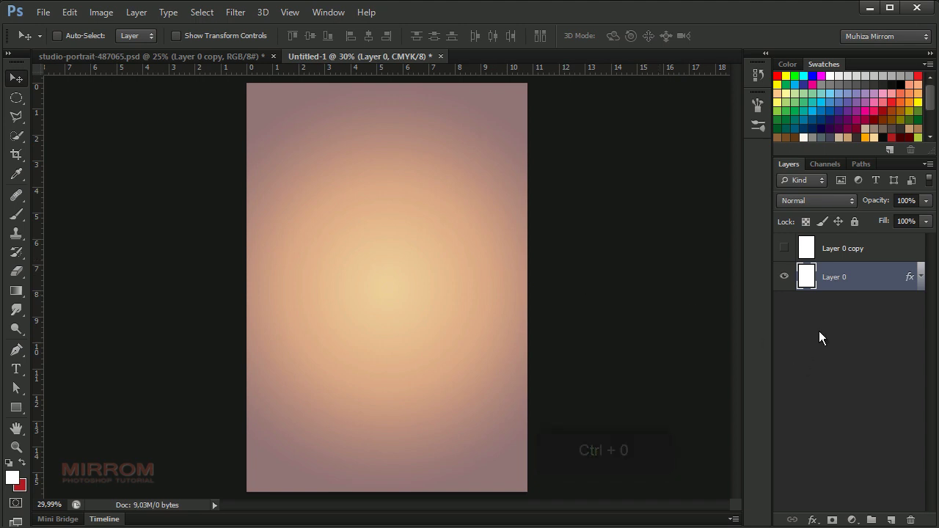
# Step: Add a new empty layer and set the foreground colour to black
pyautogui.click(892, 521)
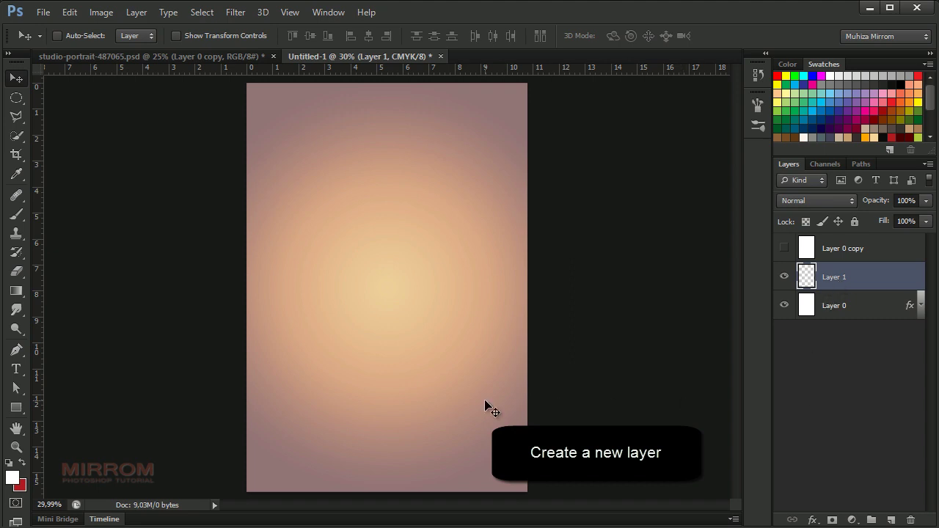
pyautogui.click(14, 479)
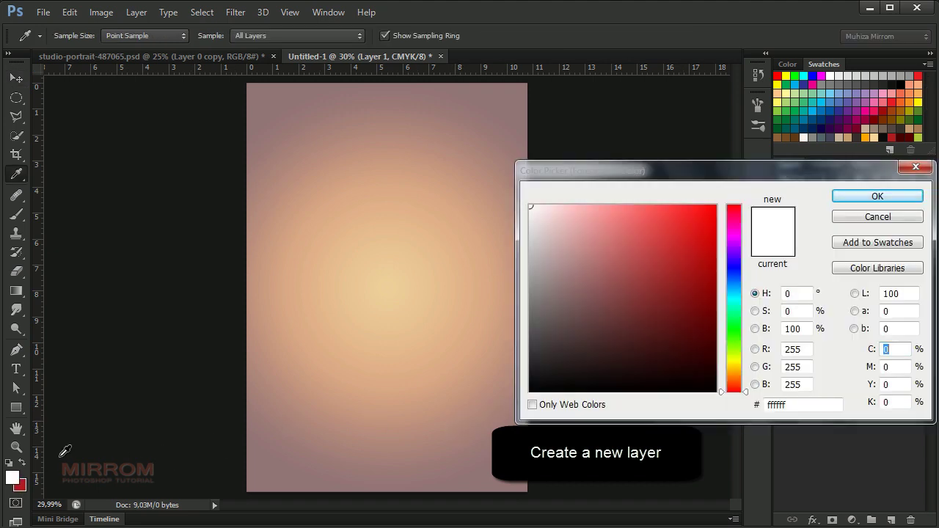
pyautogui.moveTo(550, 167); pyautogui.dragTo(438, 158)
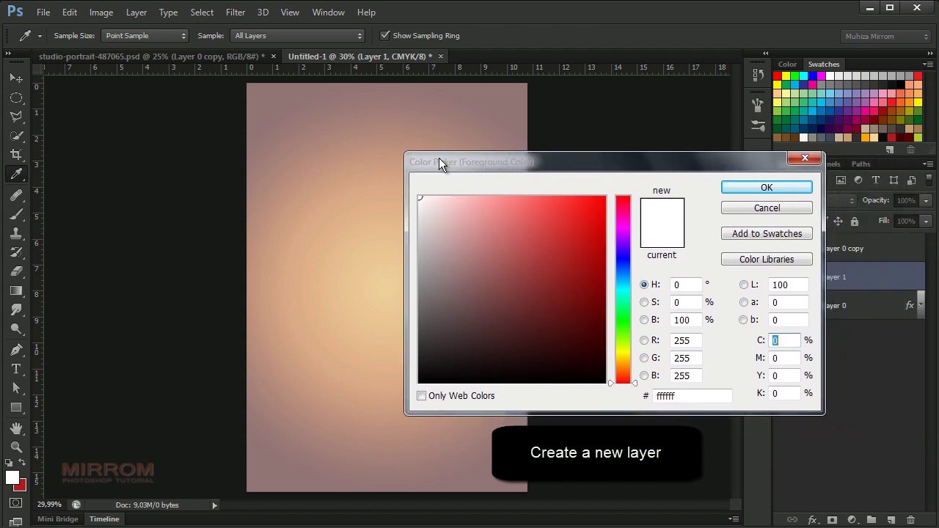
pyautogui.moveTo(432, 368); pyautogui.dragTo(393, 397)
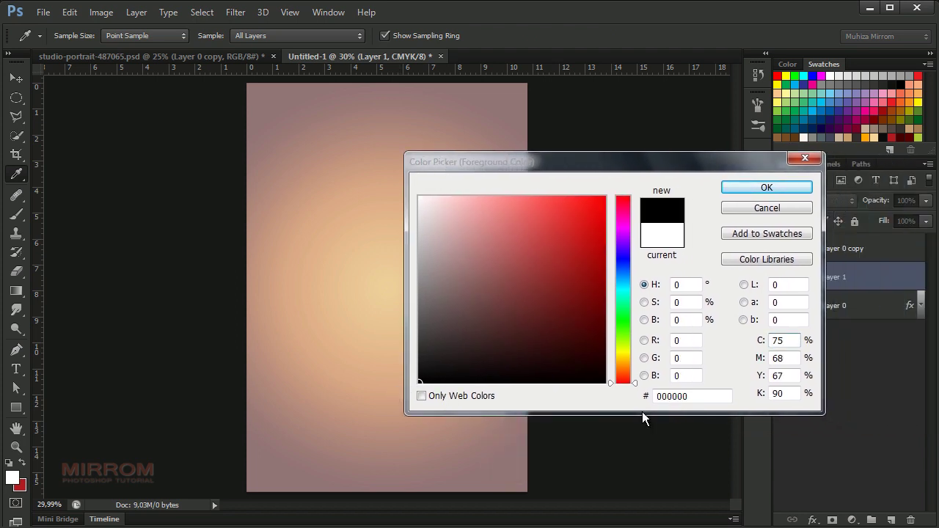
pyautogui.click(760, 188)
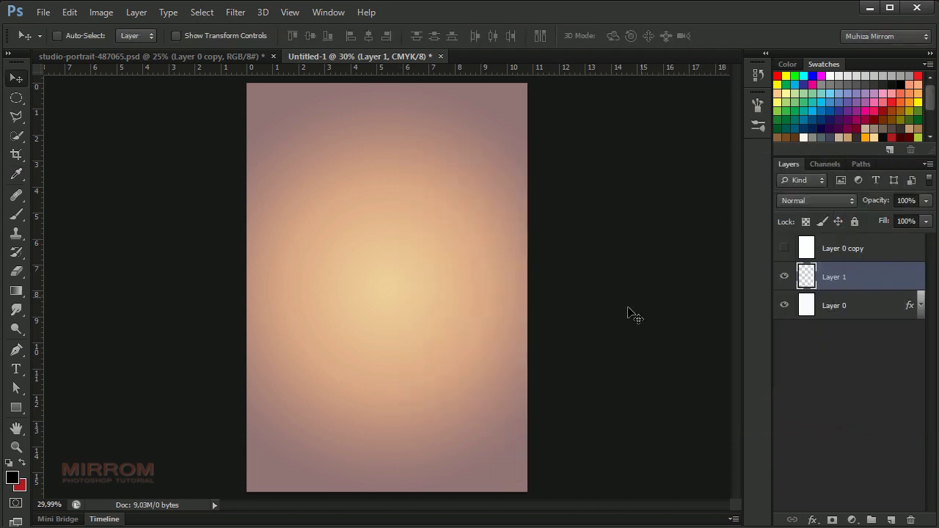
# Step: Drag a Foreground to Transparent gradient inward from the bottom-right corner
pyautogui.click(25, 292)
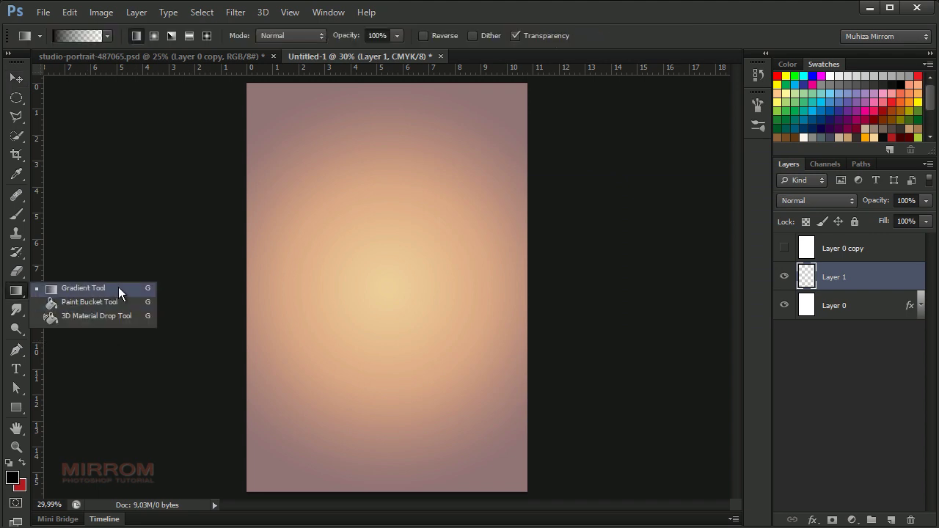
pyautogui.click(118, 287)
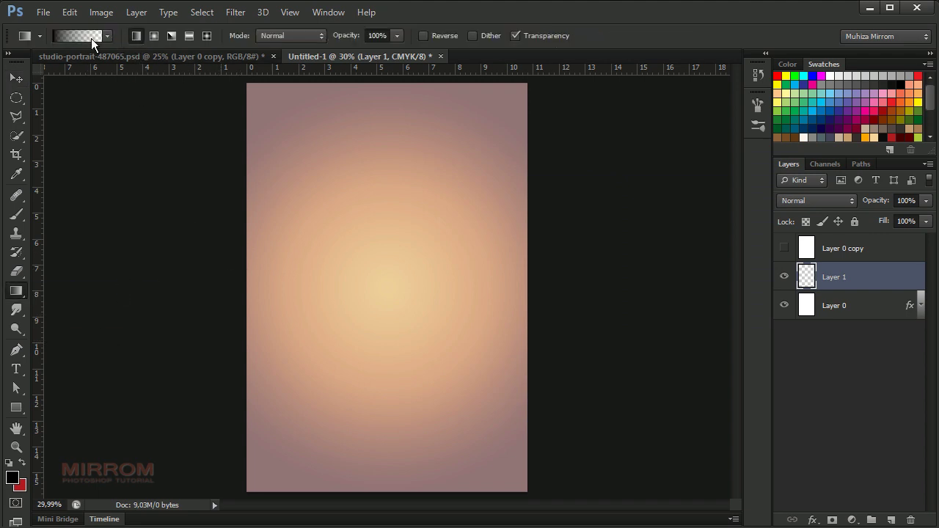
pyautogui.click(91, 39)
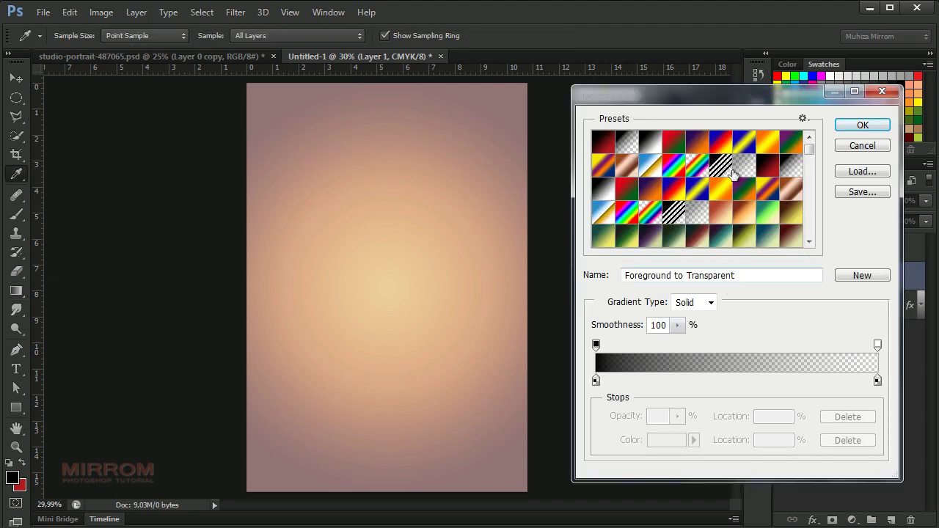
pyautogui.moveTo(672, 90); pyautogui.dragTo(515, 90)
pyautogui.click(584, 272)
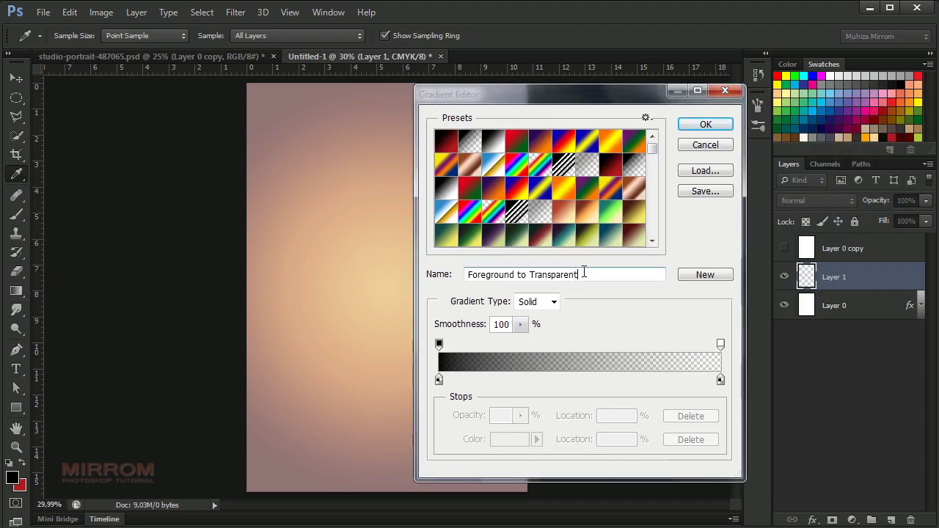
pyautogui.moveTo(584, 272); pyautogui.dragTo(451, 273)
pyautogui.click(705, 124)
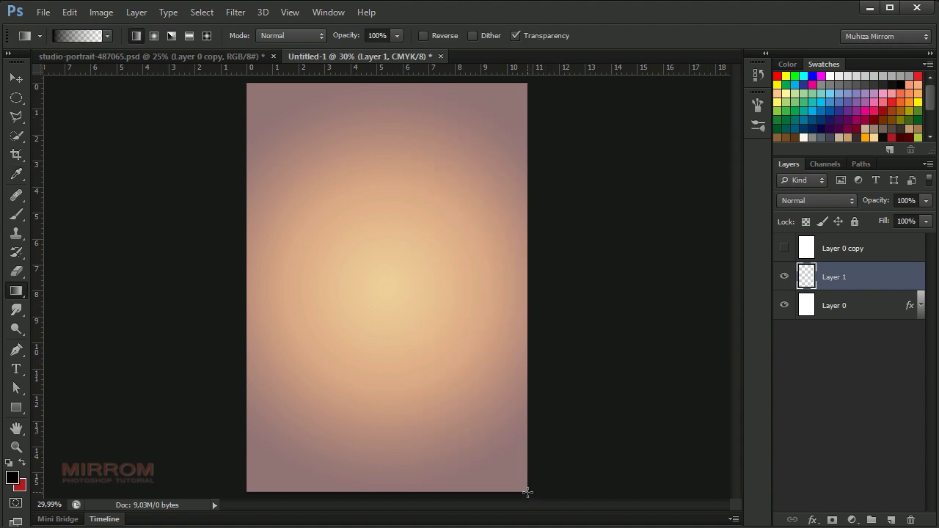
pyautogui.moveTo(526, 492)
pyautogui.mouseDown()
pyautogui.moveTo(366, 248)
pyautogui.moveTo(348, 248)
pyautogui.mouseUp()
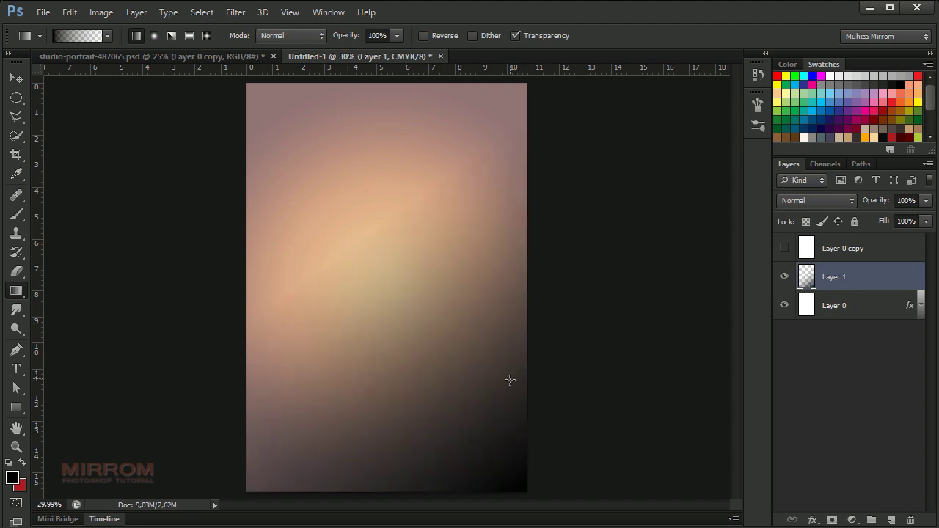
# Step: Set Layer 1 to Hard Mix blending at 32% opacity, then hide it
pyautogui.press('v')
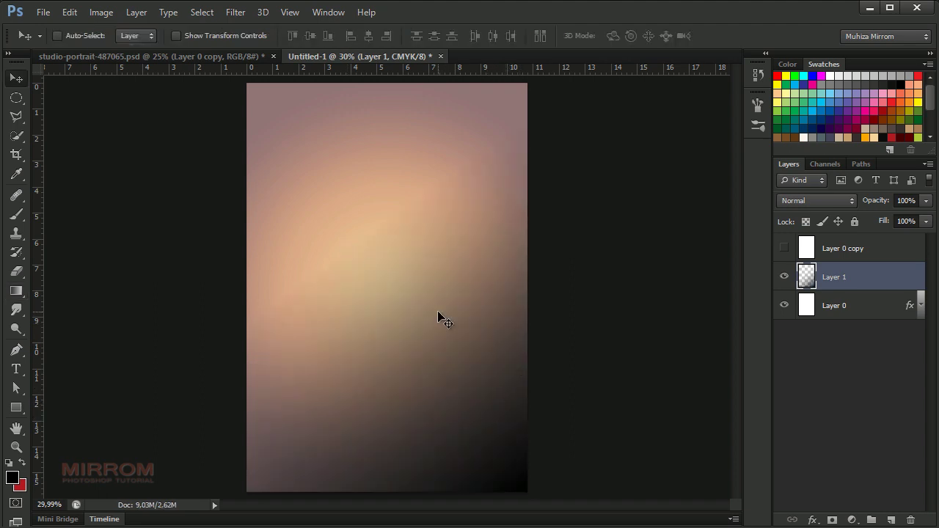
pyautogui.click(803, 203)
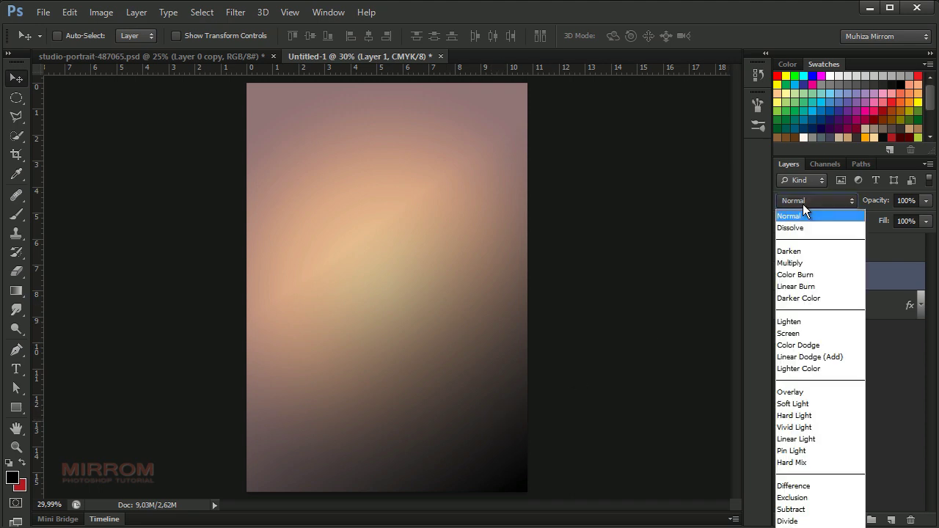
pyautogui.click(822, 460)
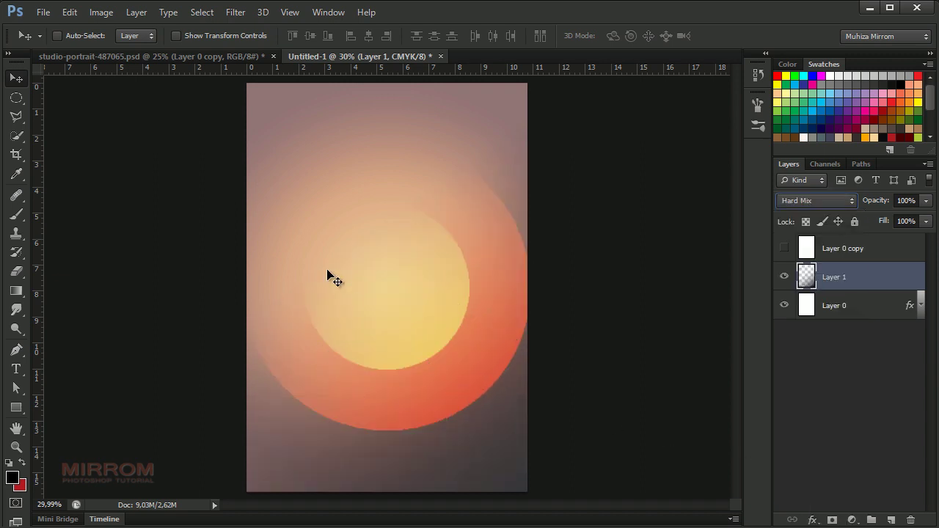
pyautogui.click(925, 201)
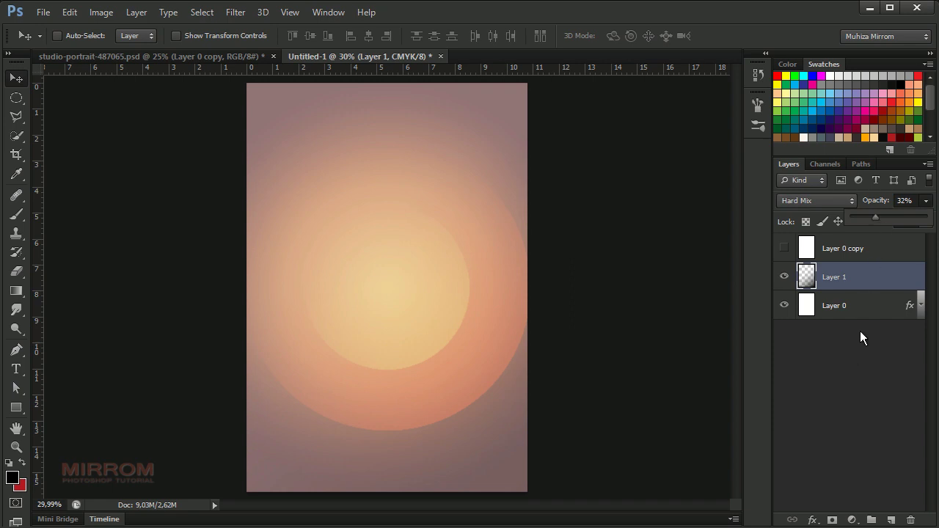
pyautogui.click(906, 200)
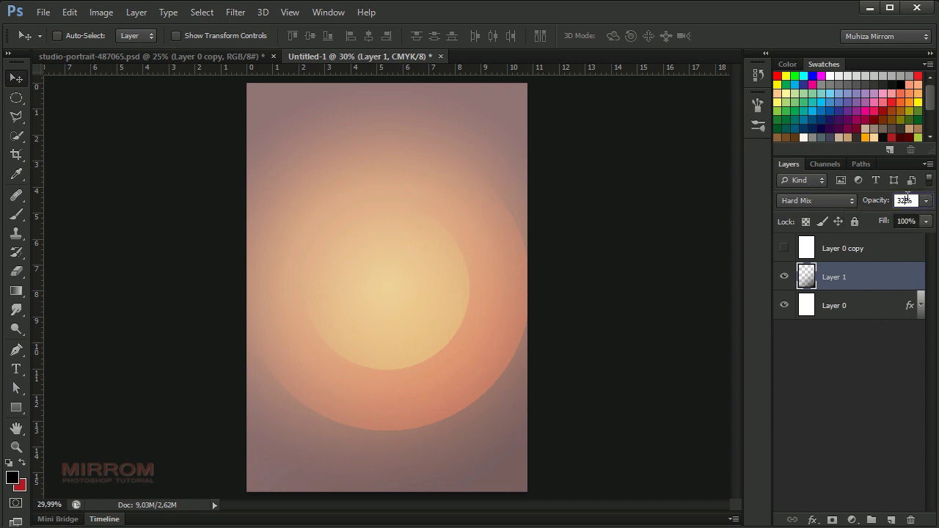
pyautogui.click(852, 352)
# Step: Show Layer 0 copy and reduce its Fill to 0%
pyautogui.click(785, 276)
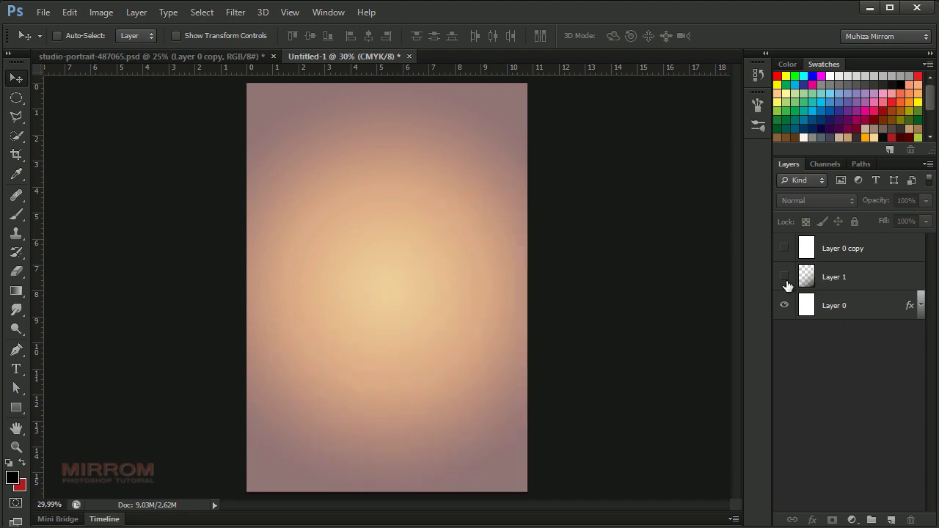
pyautogui.click(844, 277)
pyautogui.click(848, 249)
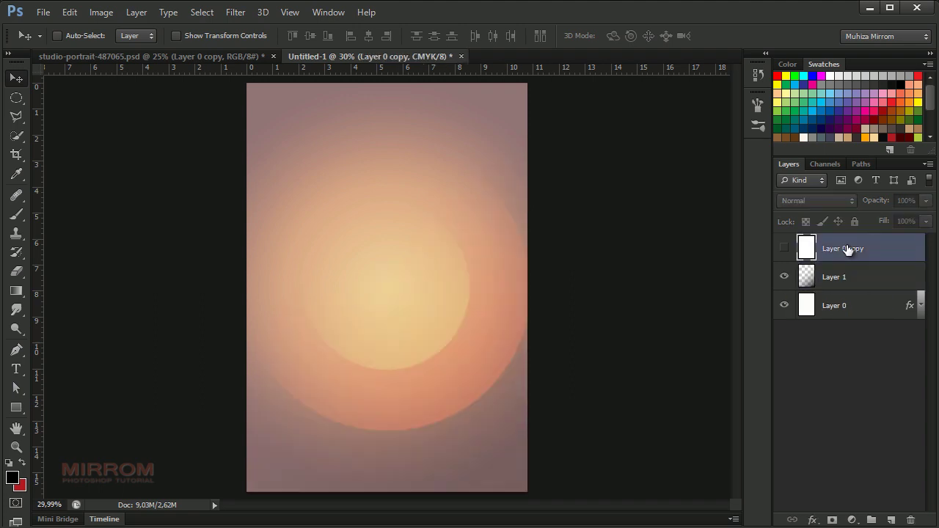
pyautogui.click(784, 248)
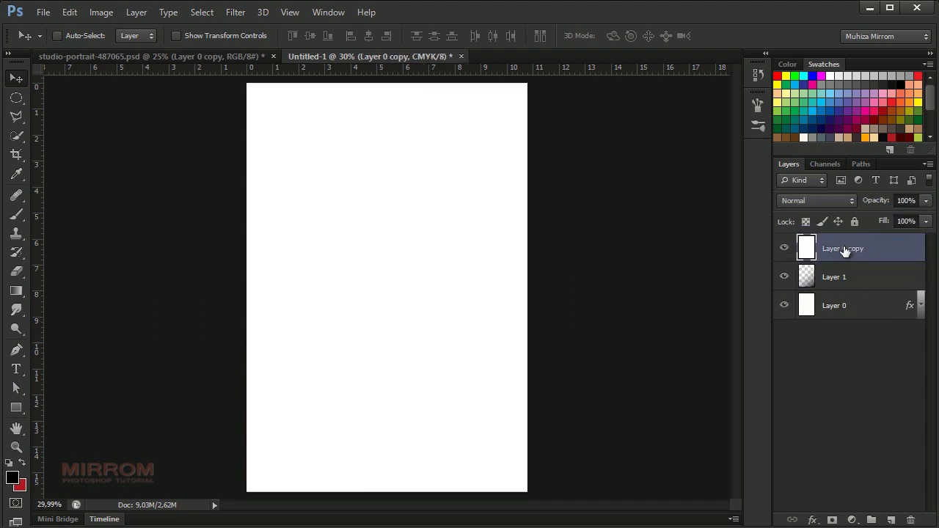
pyautogui.click(927, 221)
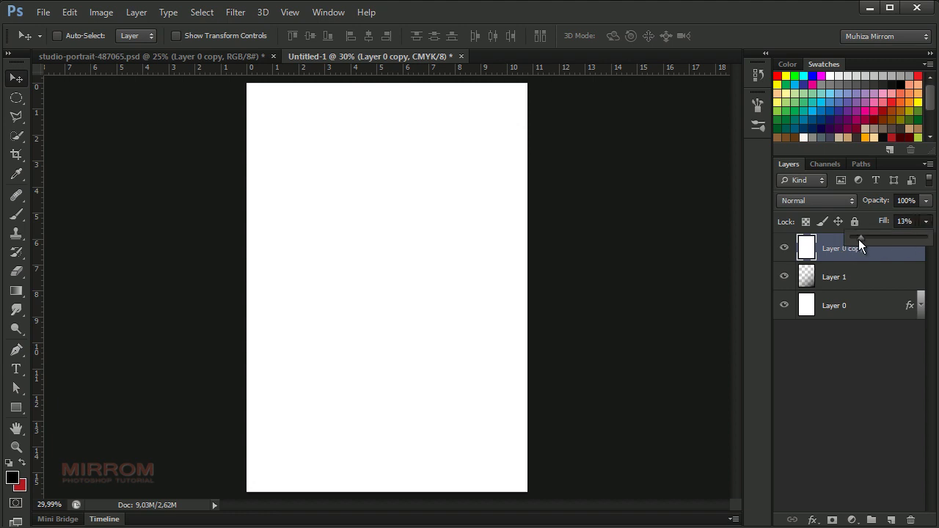
pyautogui.moveTo(859, 239); pyautogui.dragTo(845, 239)
pyautogui.click(881, 263)
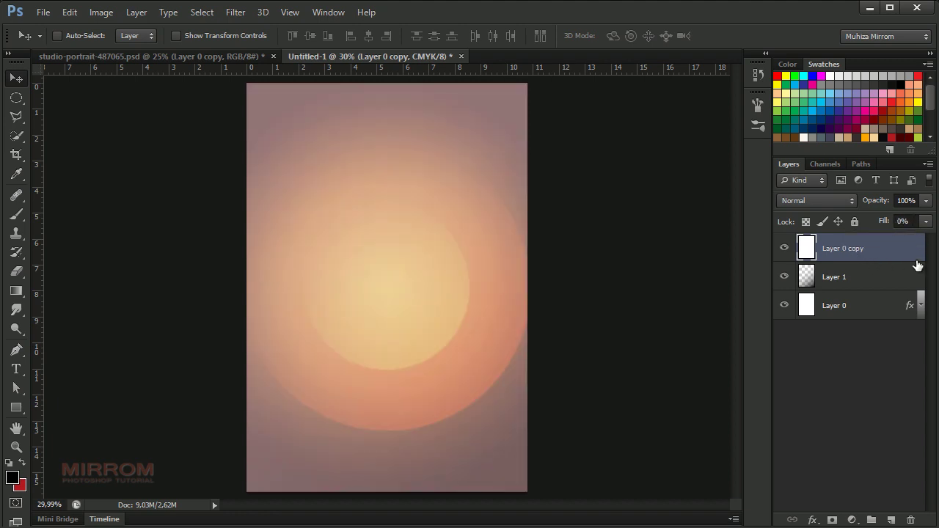
# Step: Give Layer 0 copy a Gradient Overlay running #2a2f32 dark grey to #a71e45 crimson
pyautogui.doubleClick(917, 260)
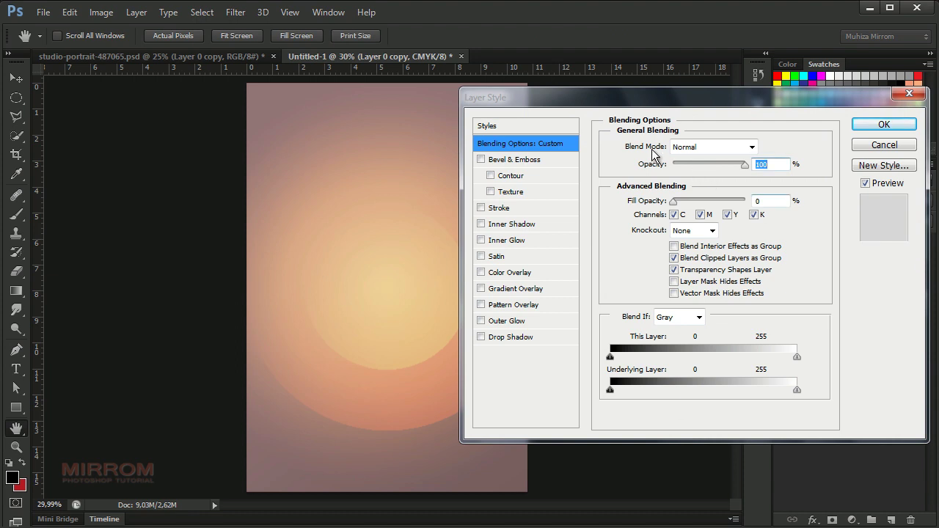
pyautogui.click(518, 289)
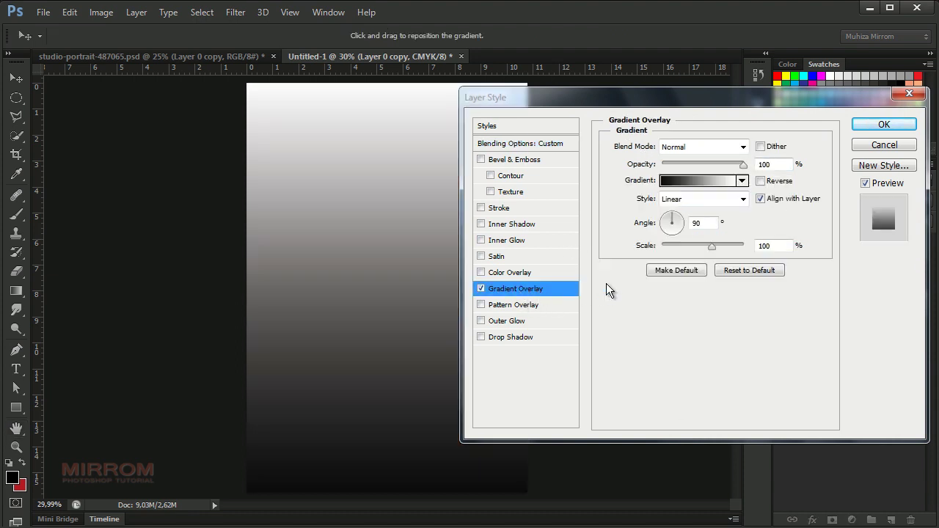
pyautogui.click(684, 189)
pyautogui.click(439, 380)
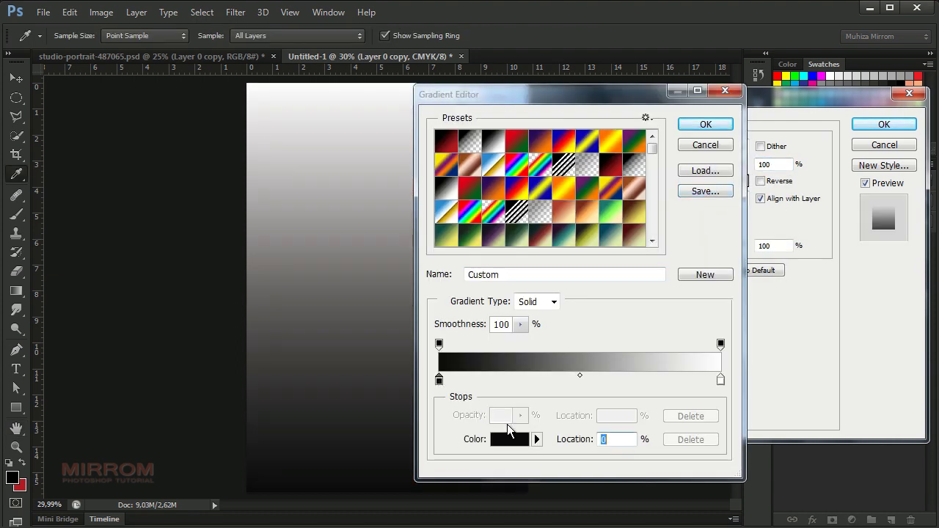
pyautogui.click(513, 439)
pyautogui.write('2a2f32')
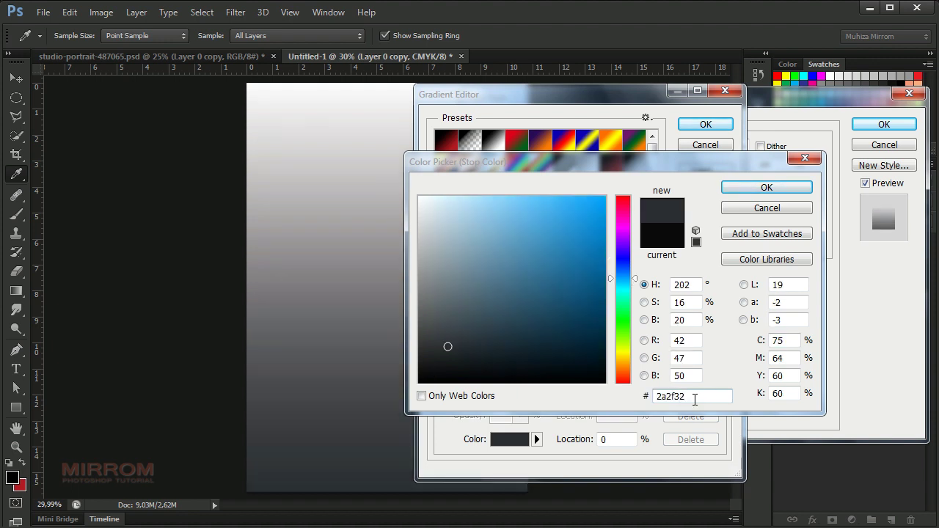
pyautogui.press('Return')
pyautogui.click(721, 380)
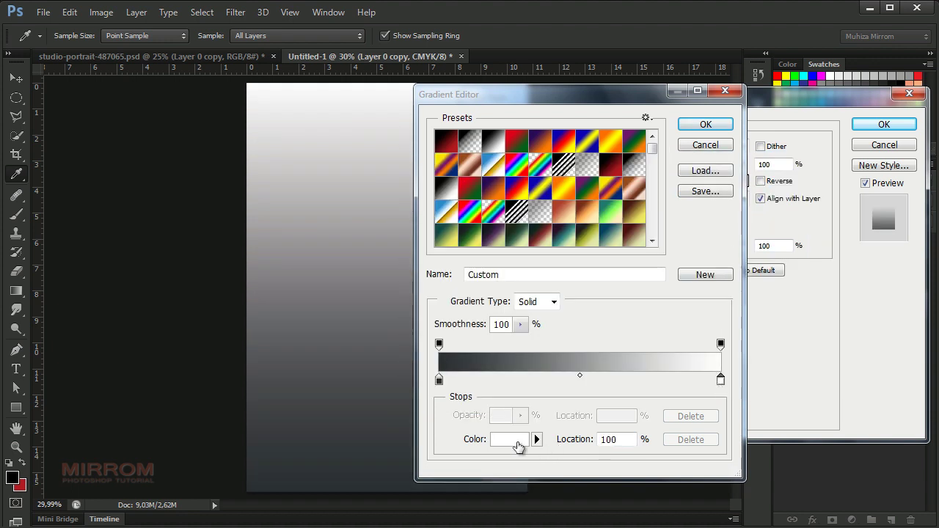
pyautogui.click(514, 439)
pyautogui.write('a71e45')
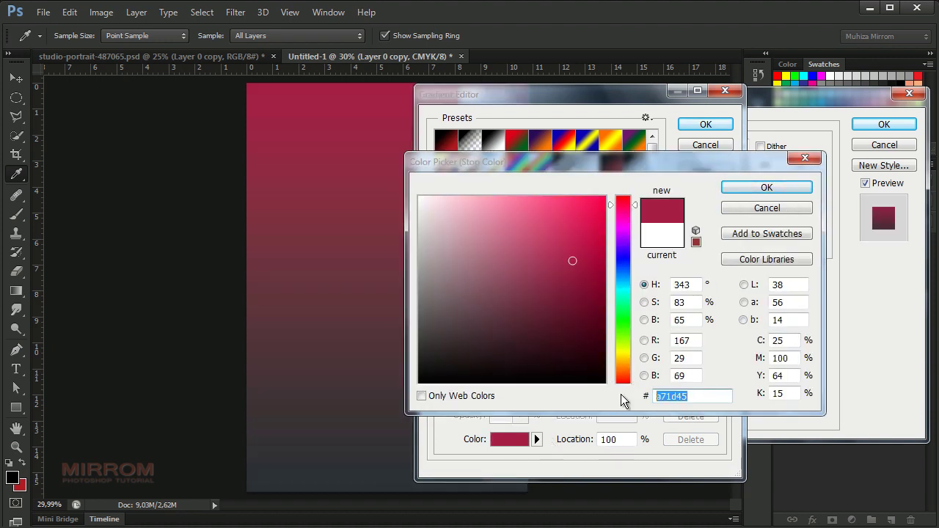
pyautogui.click(763, 188)
pyautogui.click(705, 124)
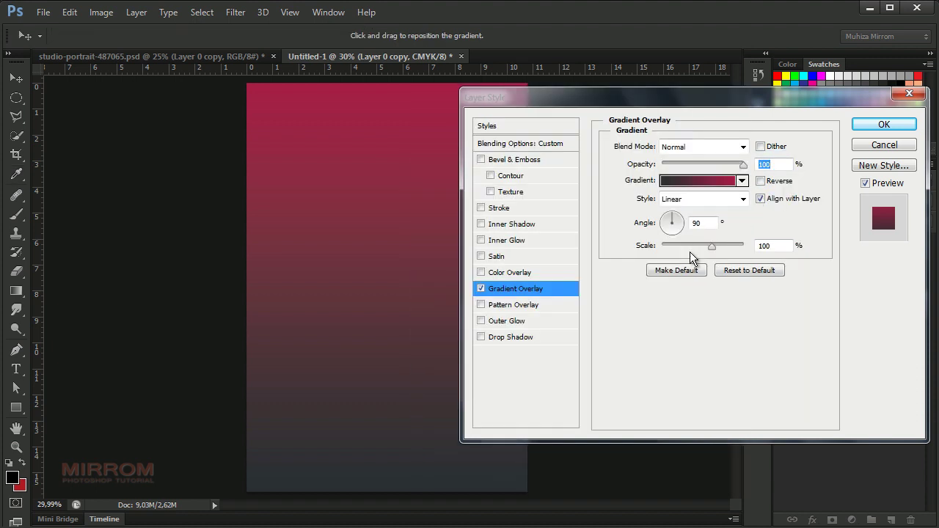
# Step: Make that overlay Overlay-blended, Radial, reversed, scaled to 125%, and apply it
pyautogui.click(742, 147)
pyautogui.click(694, 338)
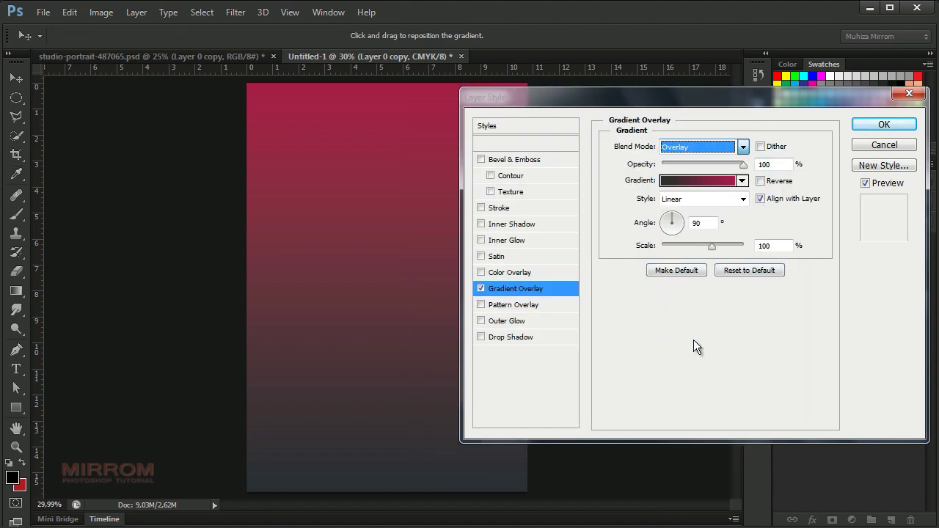
pyautogui.click(702, 209)
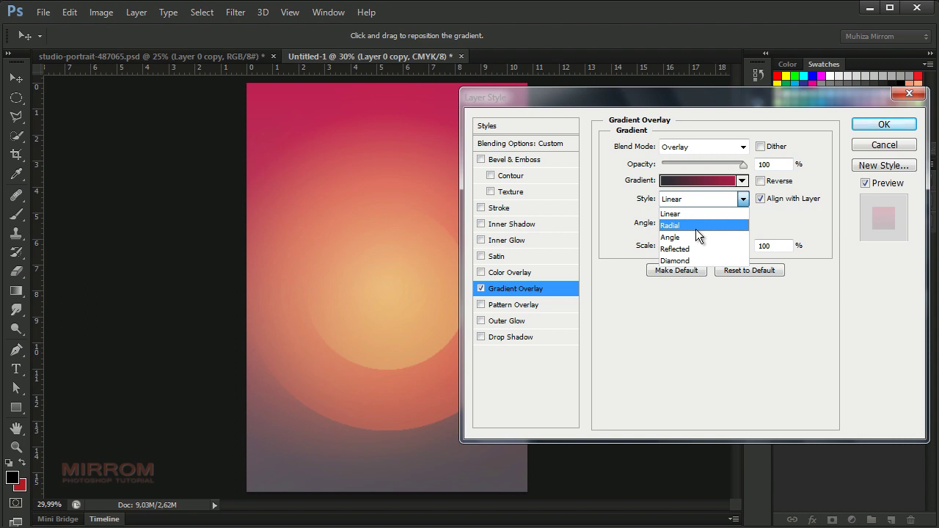
pyautogui.click(695, 224)
pyautogui.click(761, 181)
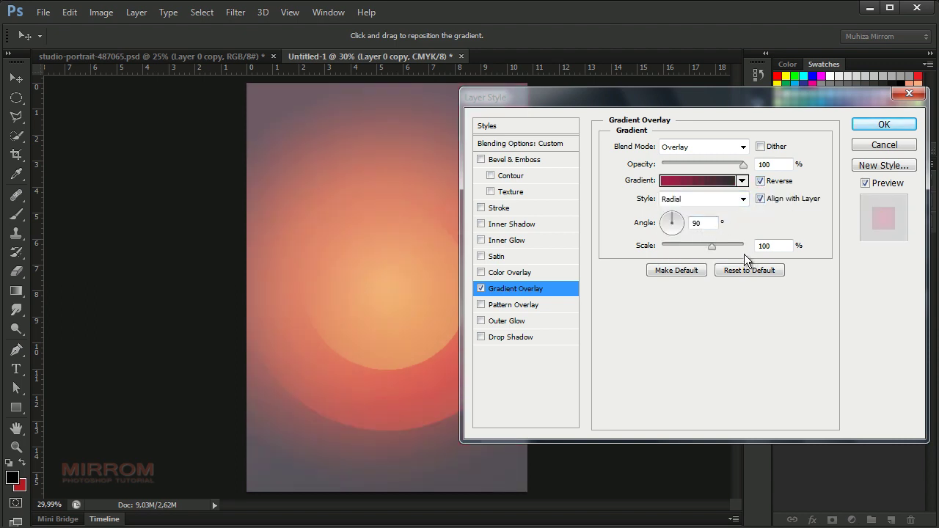
pyautogui.moveTo(713, 246); pyautogui.dragTo(726, 246)
pyautogui.click(883, 125)
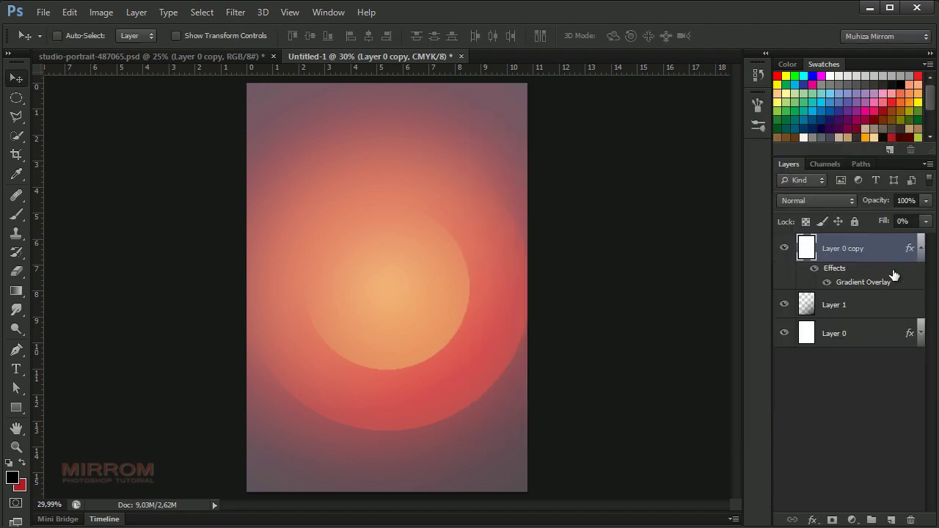
pyautogui.click(920, 248)
# Step: Add a new top layer and set the foreground colour to white
pyautogui.click(785, 248)
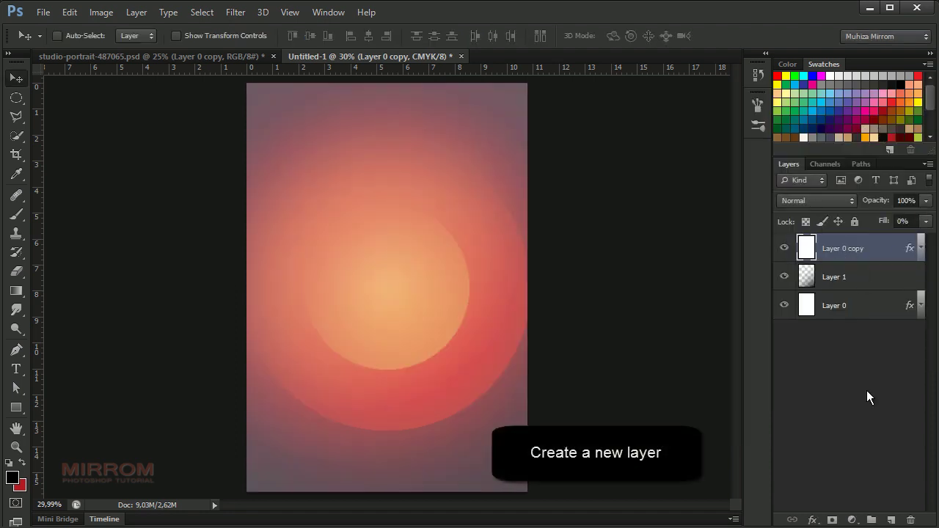
pyautogui.click(888, 519)
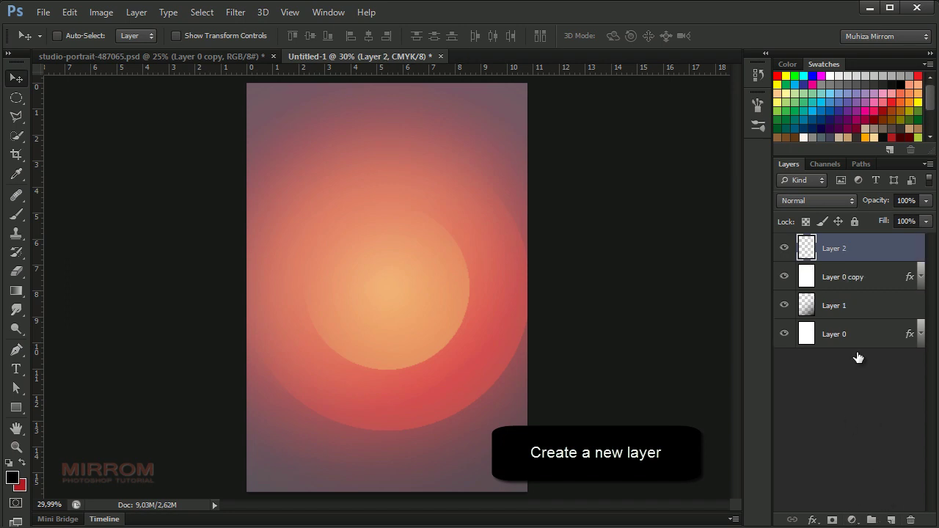
pyautogui.click(12, 477)
pyautogui.moveTo(418, 265); pyautogui.dragTo(389, 160)
pyautogui.click(747, 187)
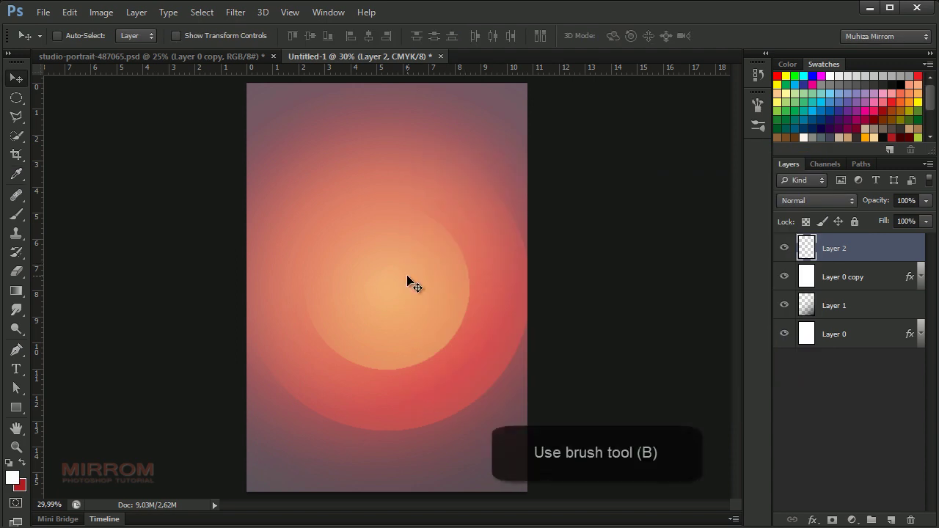
# Step: Dab the canvas centre with a 500 soft round brush enlarged to 1100 px
pyautogui.press('b')
pyautogui.rightClick(429, 177)
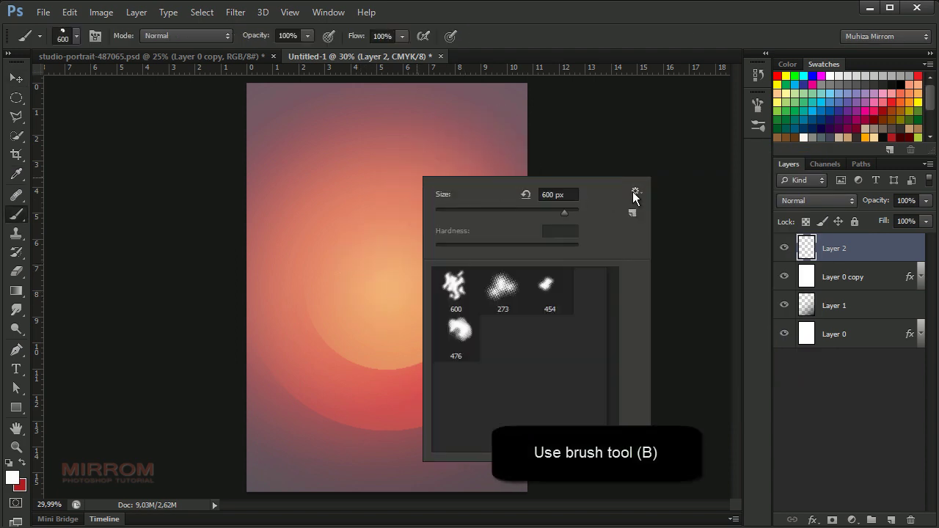
pyautogui.scroll(-3, 521, 344)
pyautogui.scroll(-2, 521, 345)
pyautogui.scroll(-3, 543, 426)
pyautogui.scroll(-1, 543, 426)
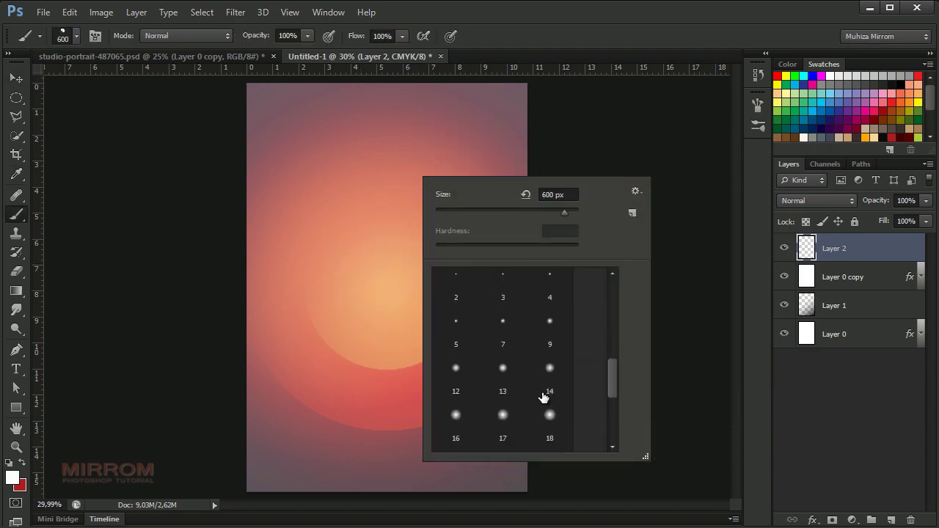
pyautogui.scroll(-3, 543, 426)
pyautogui.scroll(-2, 543, 426)
pyautogui.doubleClick(496, 428)
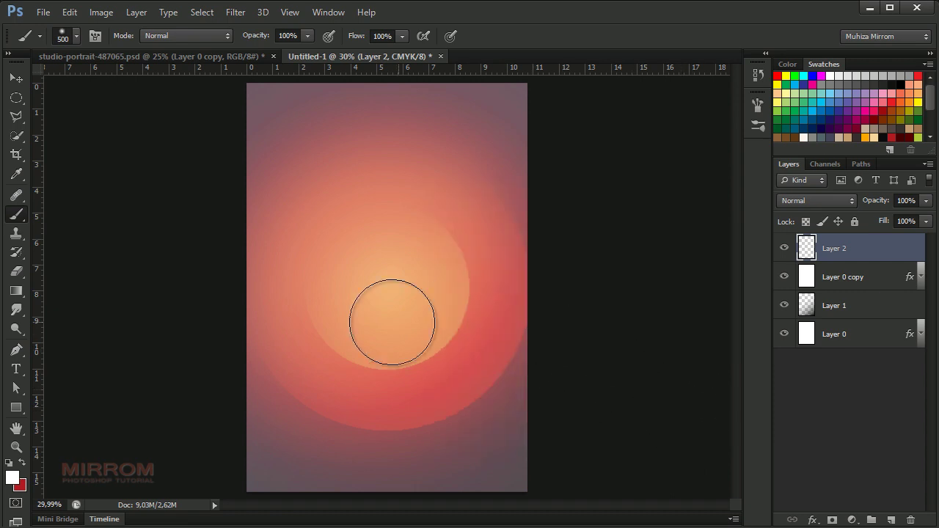
pyautogui.press(']')
pyautogui.press(']')
pyautogui.press(']')
pyautogui.press(']')
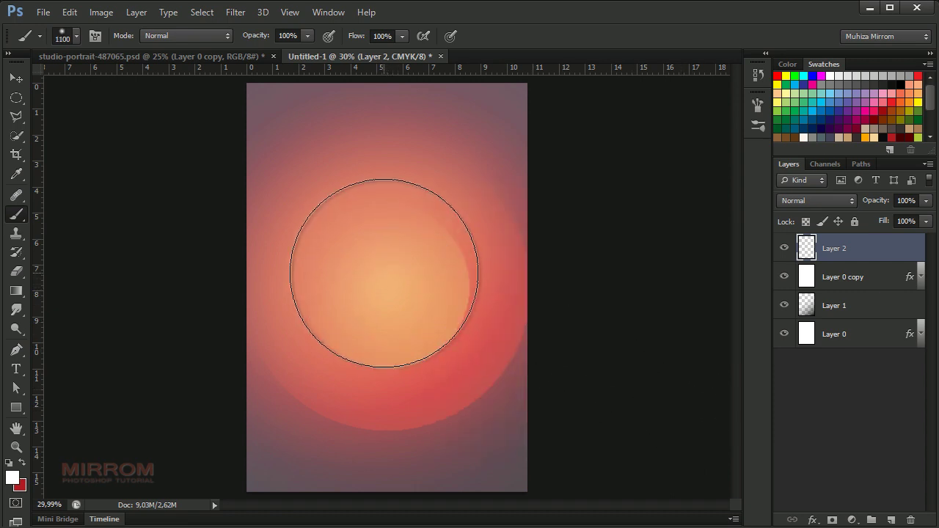
pyautogui.click(386, 286)
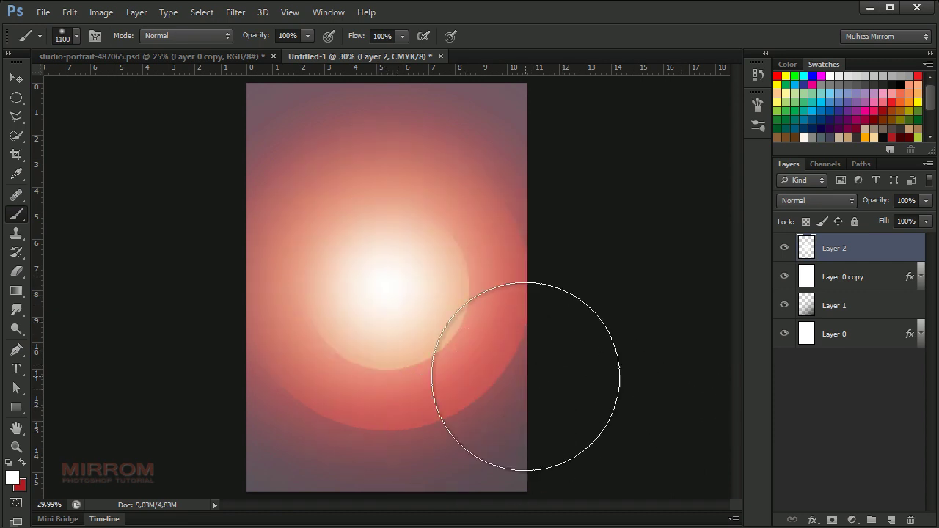
# Step: Set Layer 2 to Overlay, nudge the glow slightly up-right, then reopen the foreground colour
pyautogui.press('v')
pyautogui.click(791, 202)
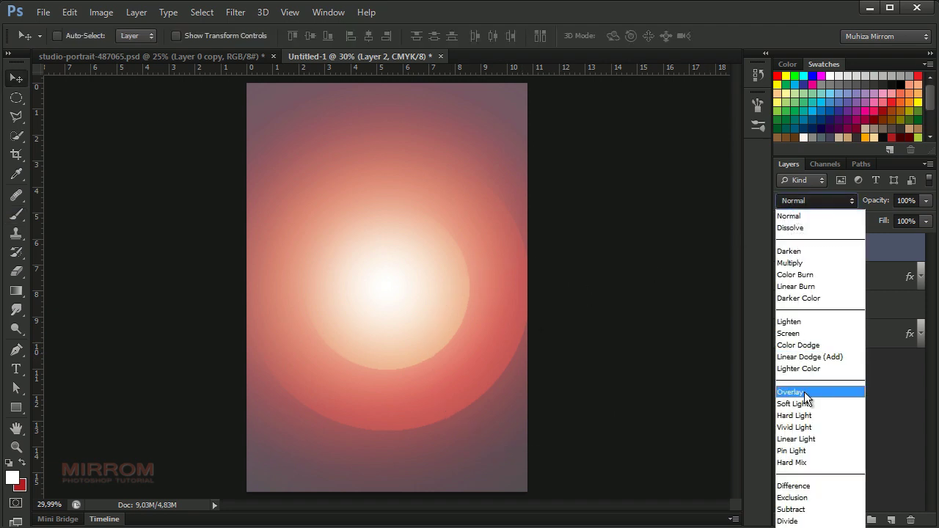
pyautogui.click(805, 397)
pyautogui.moveTo(392, 294); pyautogui.dragTo(397, 271)
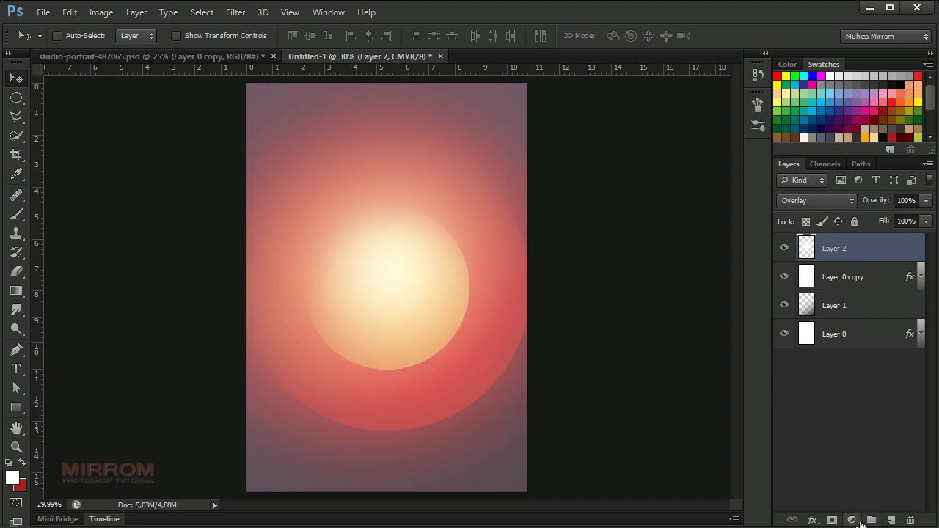
pyautogui.click(12, 477)
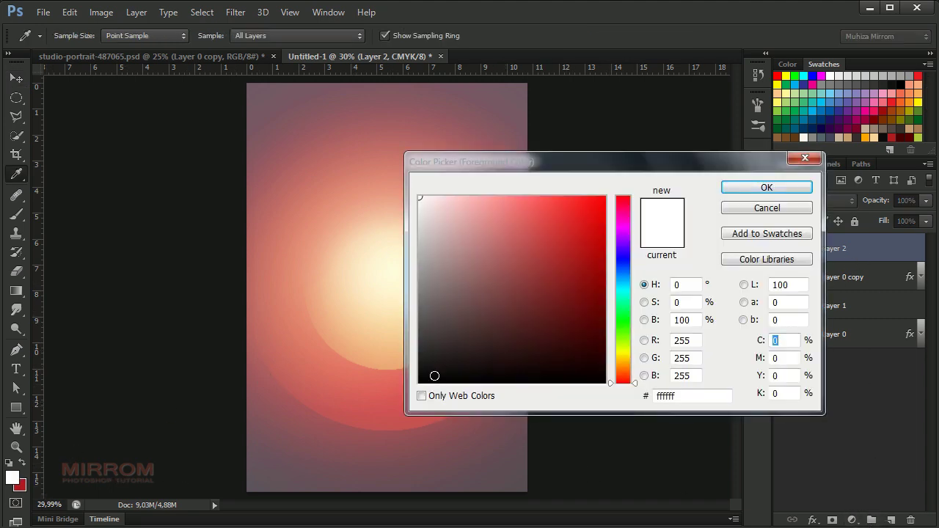
# Step: Set the foreground to black and add a radial Gradient Fill layer
pyautogui.click(433, 377)
pyautogui.click(732, 189)
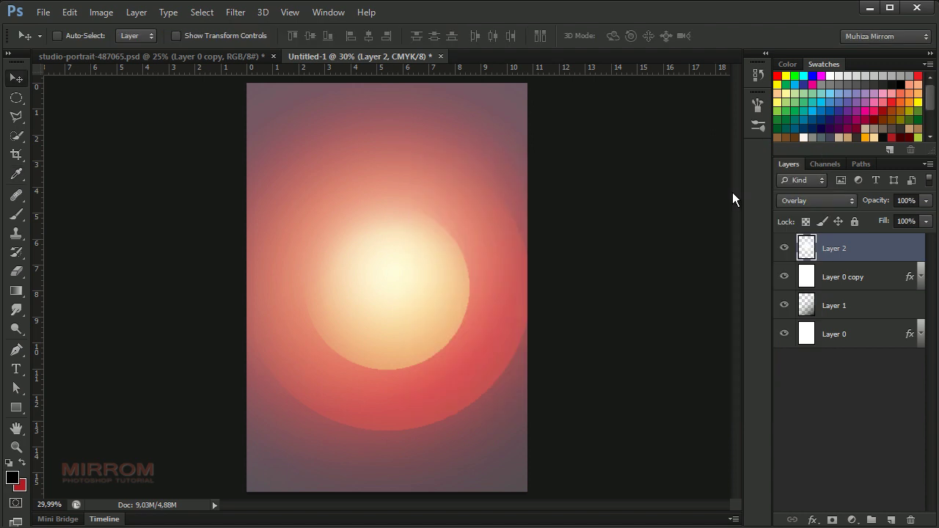
pyautogui.click(852, 519)
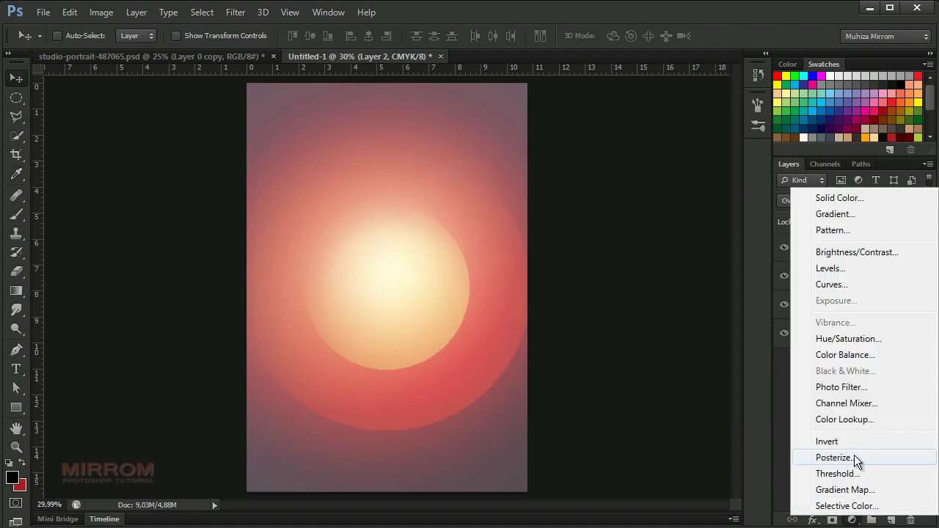
pyautogui.click(839, 220)
pyautogui.click(608, 226)
pyautogui.click(598, 250)
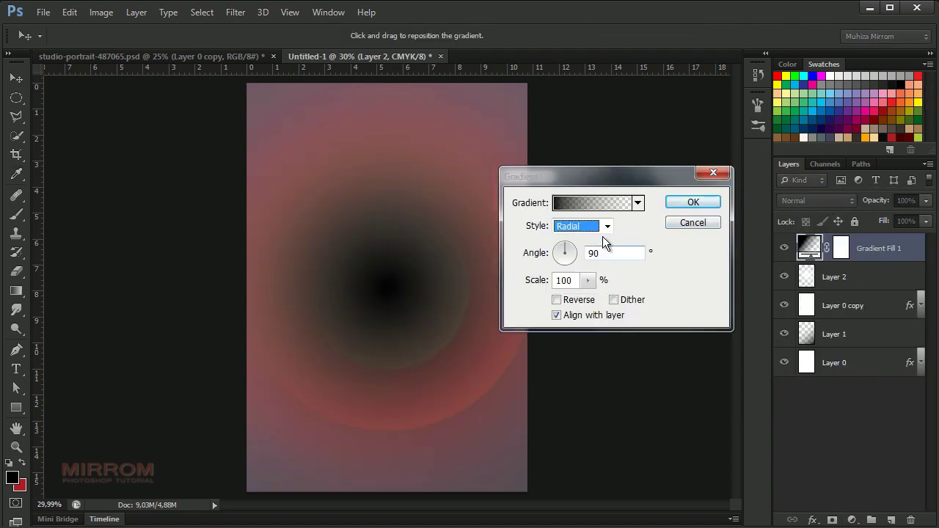
# Step: Use a reversed Color to Transparent gradient at 110% scale, blended in Overlay mode
pyautogui.click(597, 204)
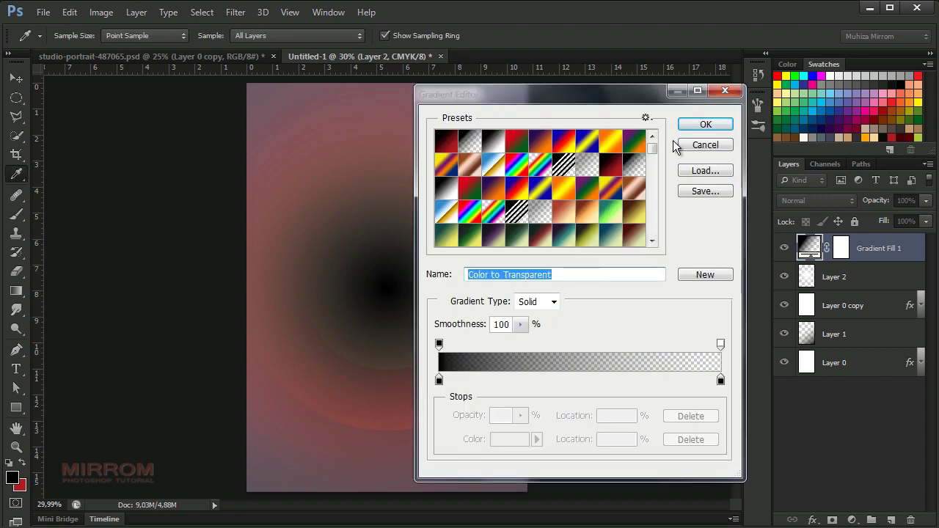
pyautogui.click(702, 125)
pyautogui.click(556, 299)
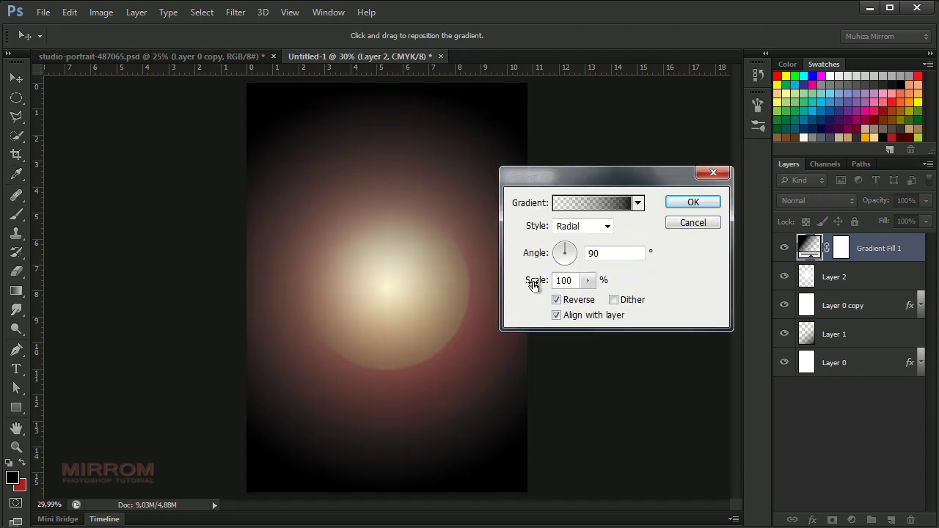
pyautogui.moveTo(530, 280); pyautogui.dragTo(539, 286)
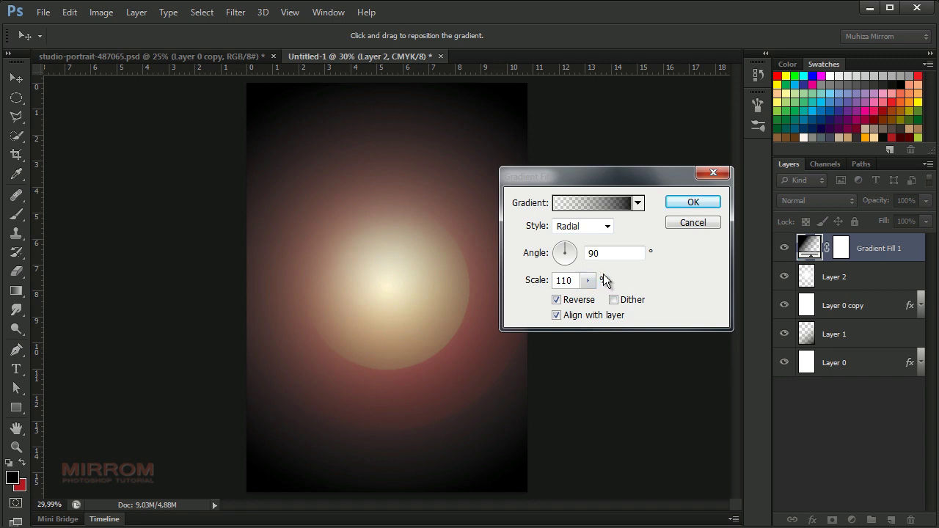
pyautogui.press('Return')
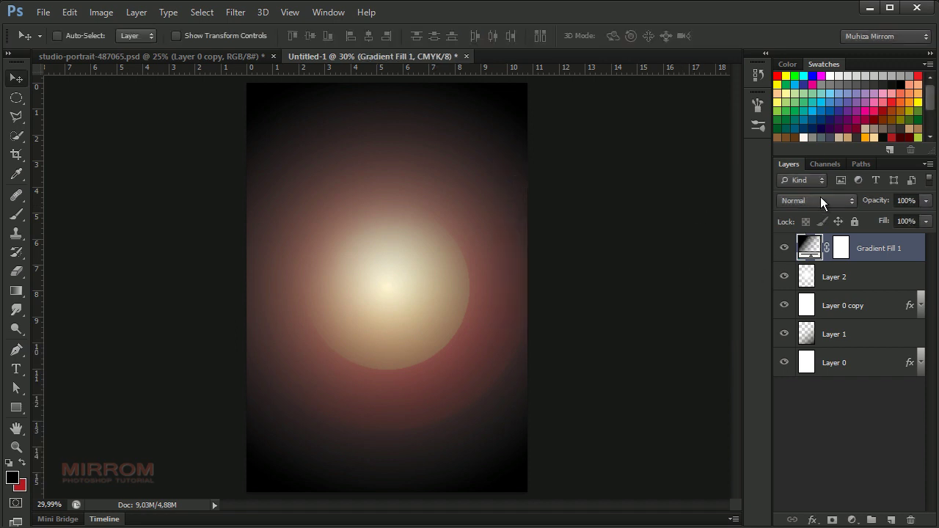
pyautogui.click(820, 197)
pyautogui.click(814, 389)
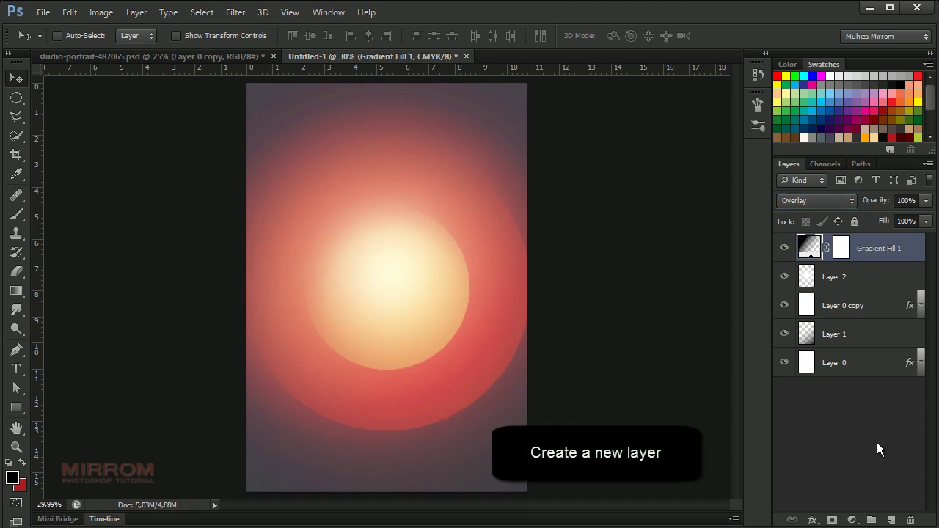
# Step: Add Layer 3 below Gradient Fill 1 and set the foreground colour to white
pyautogui.click(892, 518)
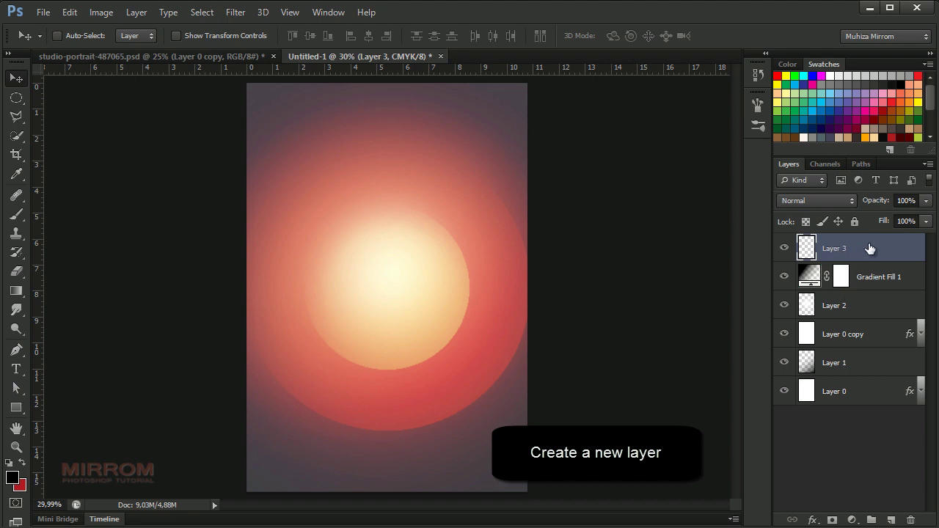
pyautogui.moveTo(870, 249); pyautogui.dragTo(874, 291)
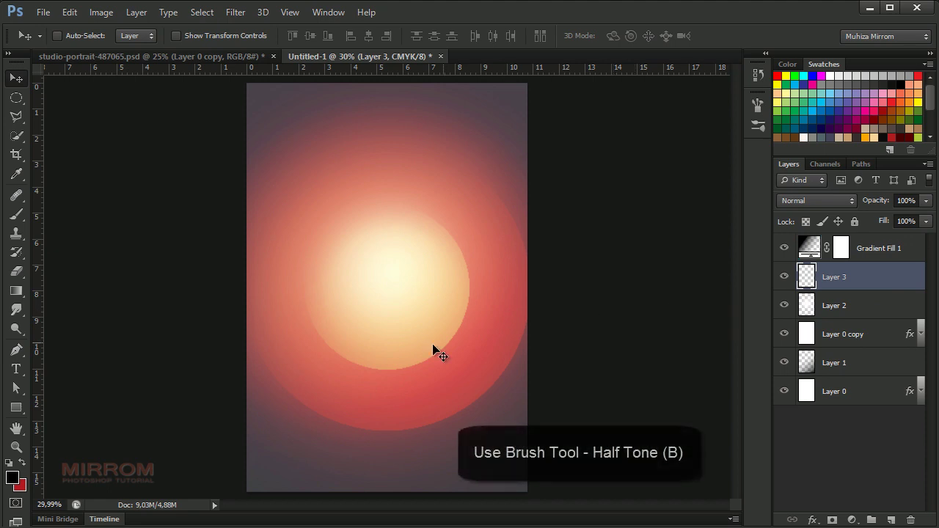
pyautogui.click(13, 478)
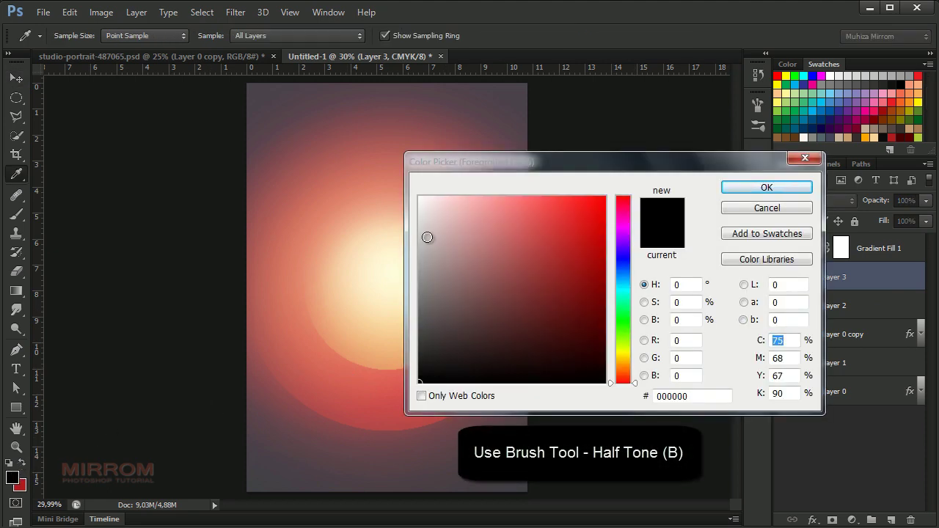
pyautogui.click(419, 197)
pyautogui.click(730, 188)
# Step: Stamp white dots over the glow's centre with the 277 halftone brush at 1100 px
pyautogui.press('v')
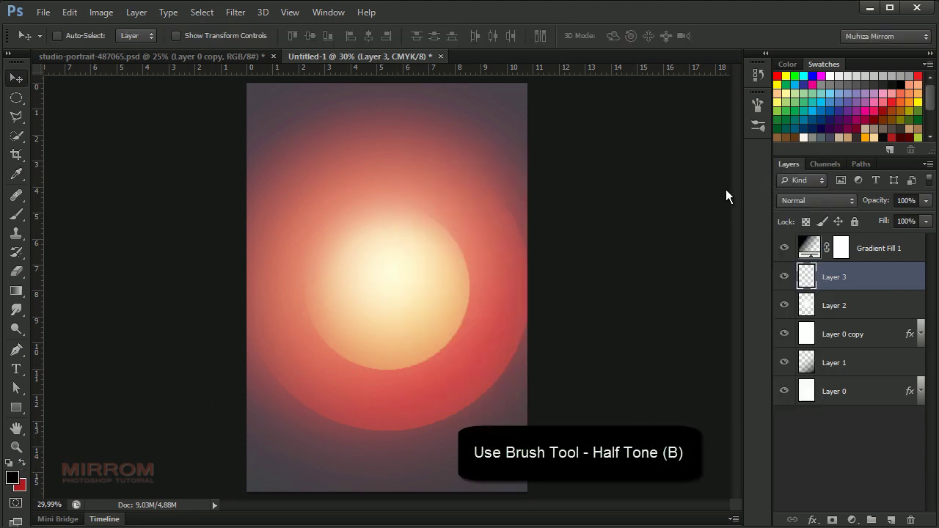
pyautogui.press('b')
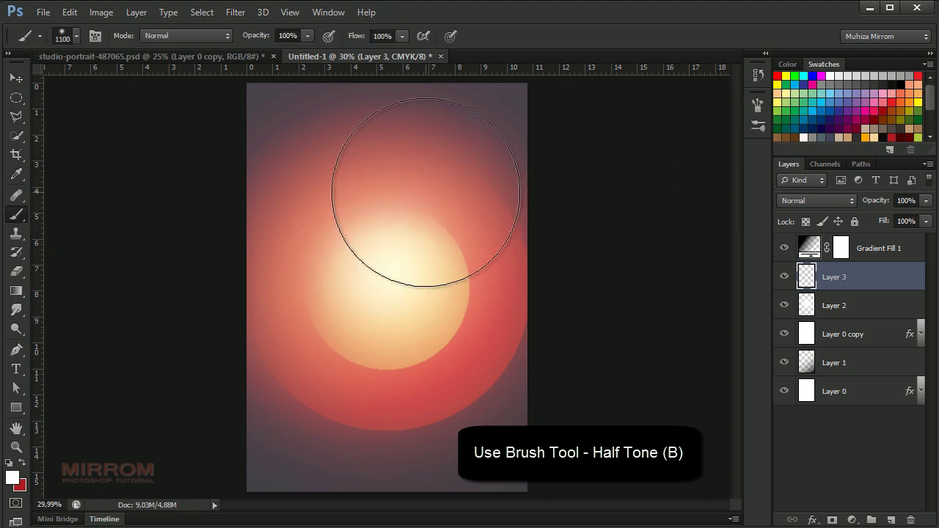
pyautogui.rightClick(444, 166)
pyautogui.scroll(-10, 490, 350)
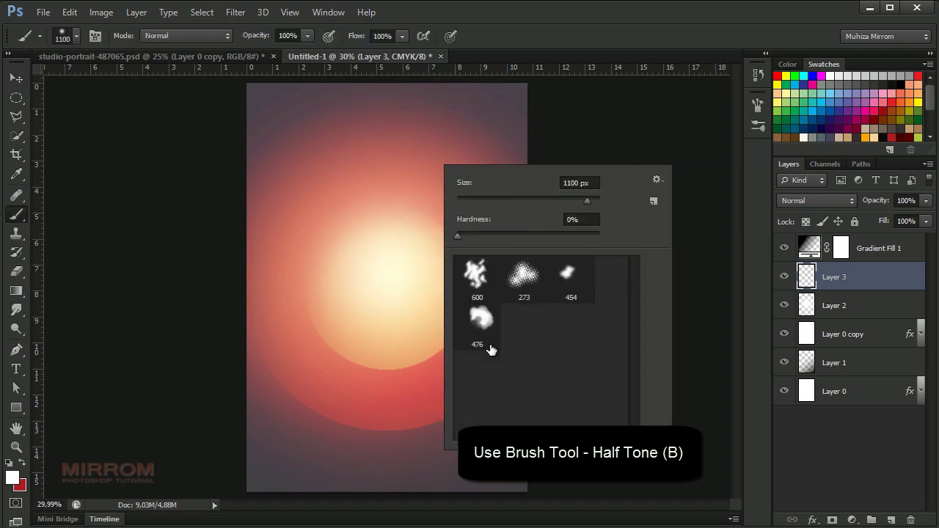
pyautogui.click(525, 277)
pyautogui.click(649, 131)
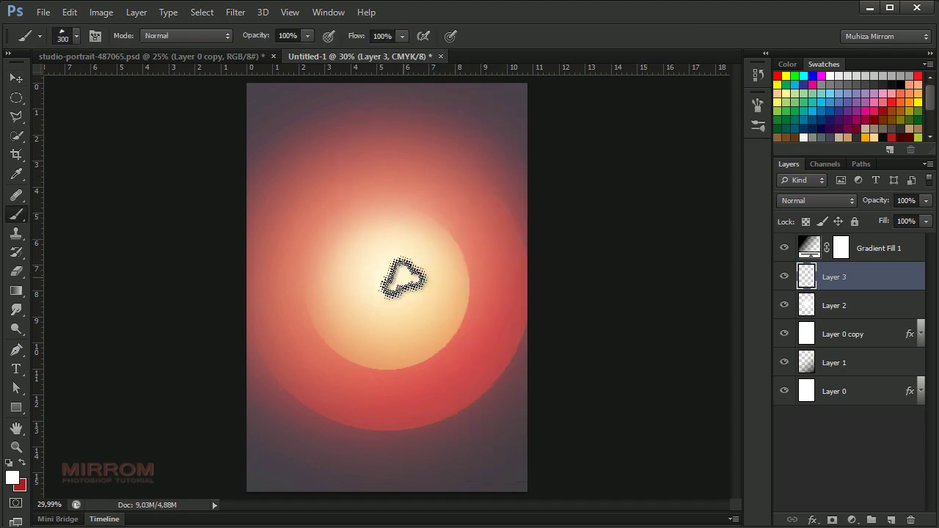
pyautogui.press(']')
pyautogui.press(']')
pyautogui.press(']')
pyautogui.press(']')
pyautogui.press(']')
pyautogui.press(']')
pyautogui.press(']')
pyautogui.press(']')
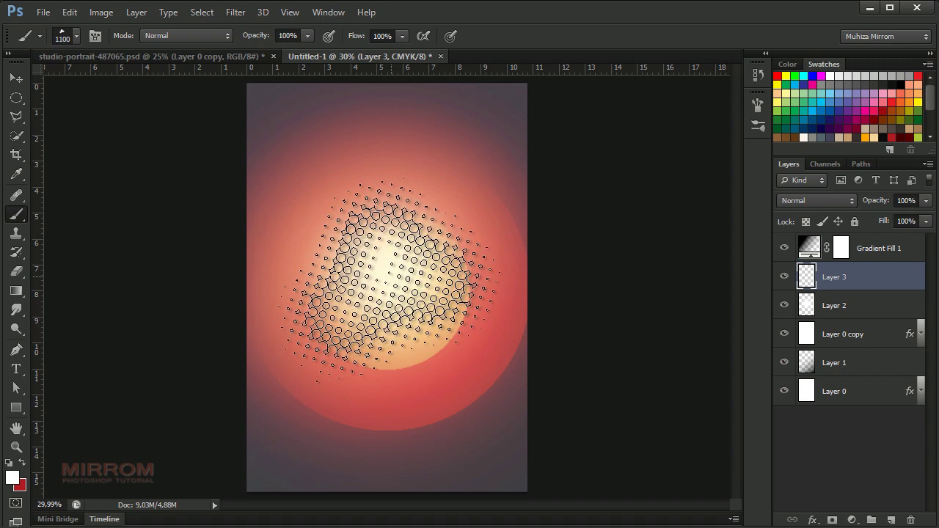
pyautogui.click(389, 280)
# Step: Rotate Layer 3's halftone dots to about -9.6° and scale them to roughly 111%, centred
pyautogui.moveTo(426, 287); pyautogui.dragTo(413, 262)
pyautogui.hotkey('ctrl', 't')
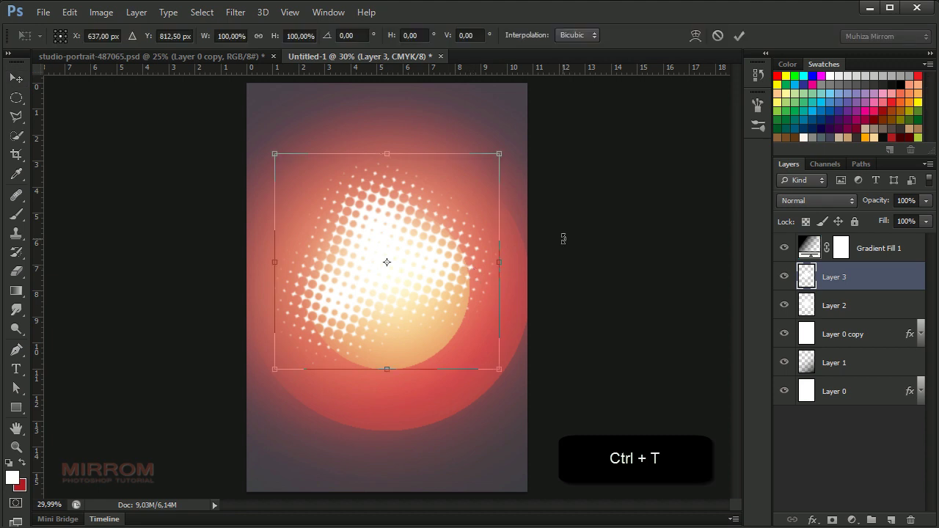
pyautogui.moveTo(562, 237); pyautogui.dragTo(550, 210)
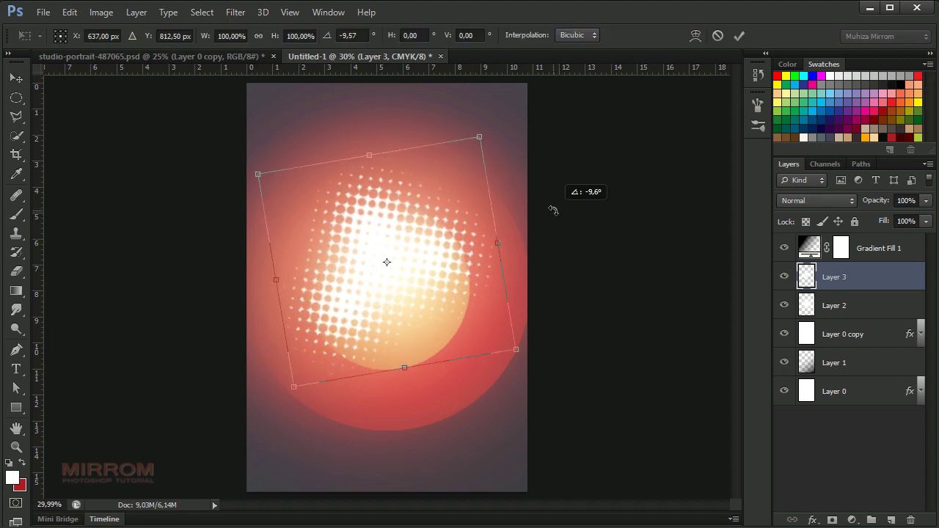
pyautogui.moveTo(304, 396); pyautogui.dragTo(297, 406)
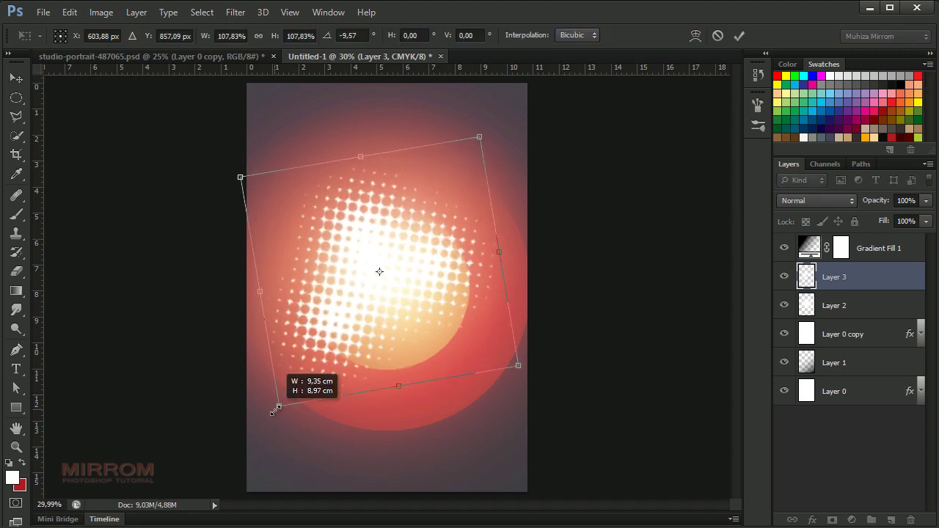
pyautogui.moveTo(436, 272); pyautogui.dragTo(467, 253)
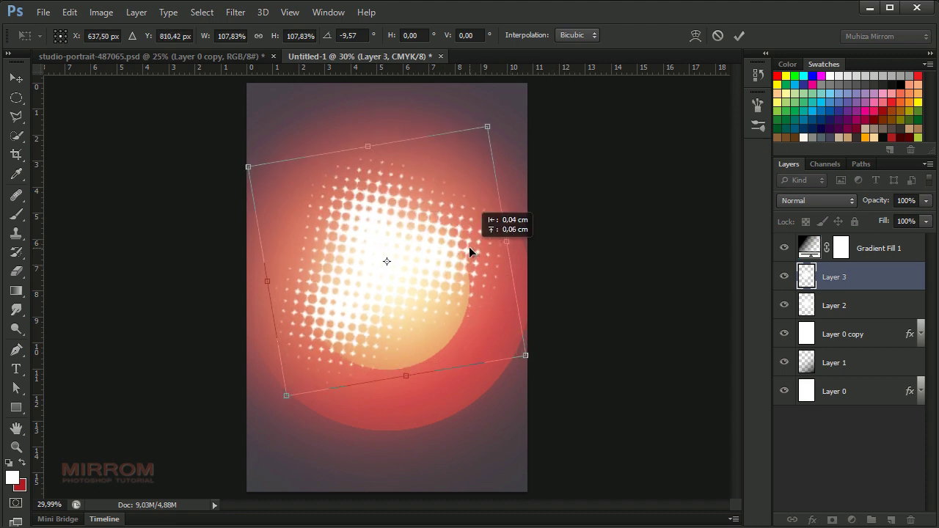
pyautogui.moveTo(288, 397); pyautogui.dragTo(285, 404)
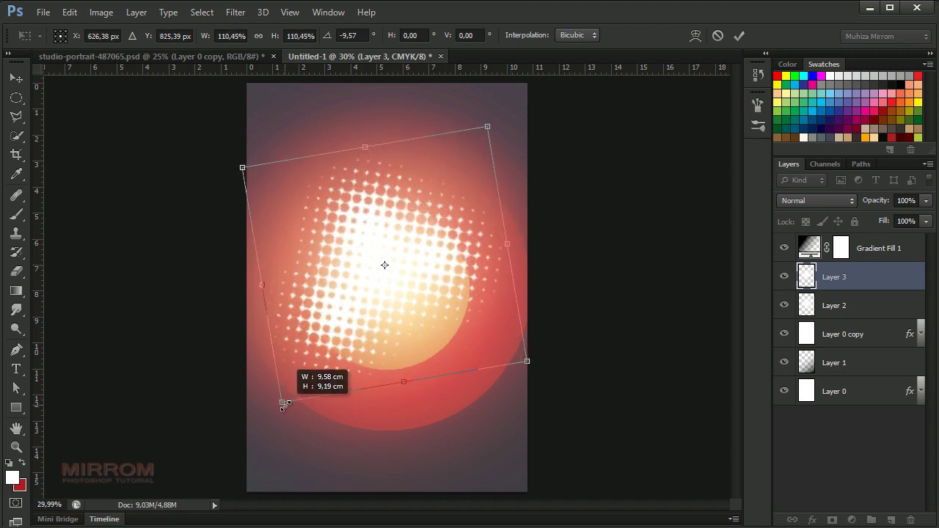
pyautogui.click(739, 36)
# Step: Add a Gradient Overlay to Layer 3 starting from the Sky8 cream-to-grey preset
pyautogui.doubleClick(922, 297)
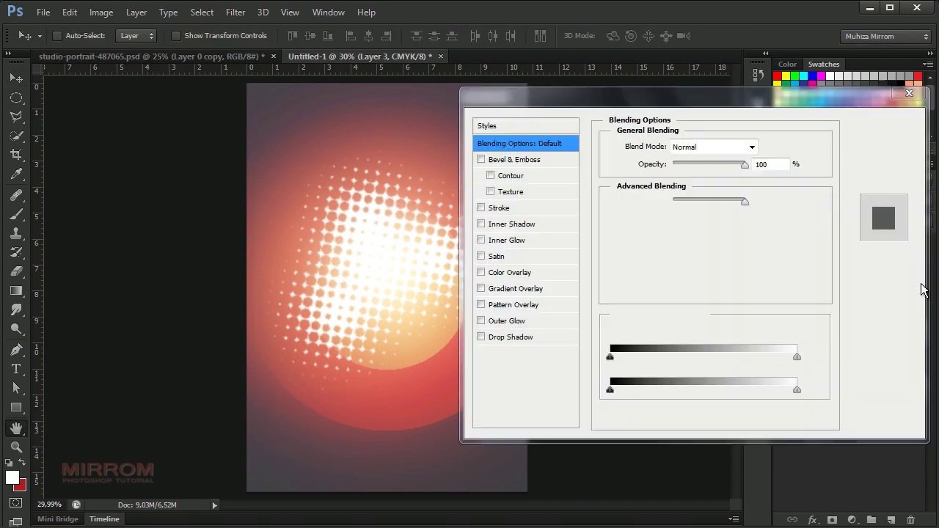
pyautogui.click(527, 290)
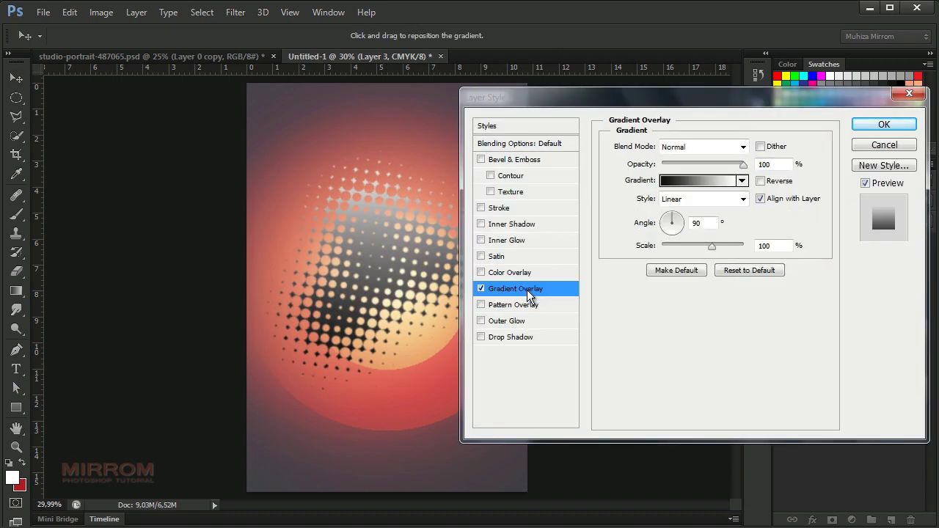
pyautogui.click(708, 183)
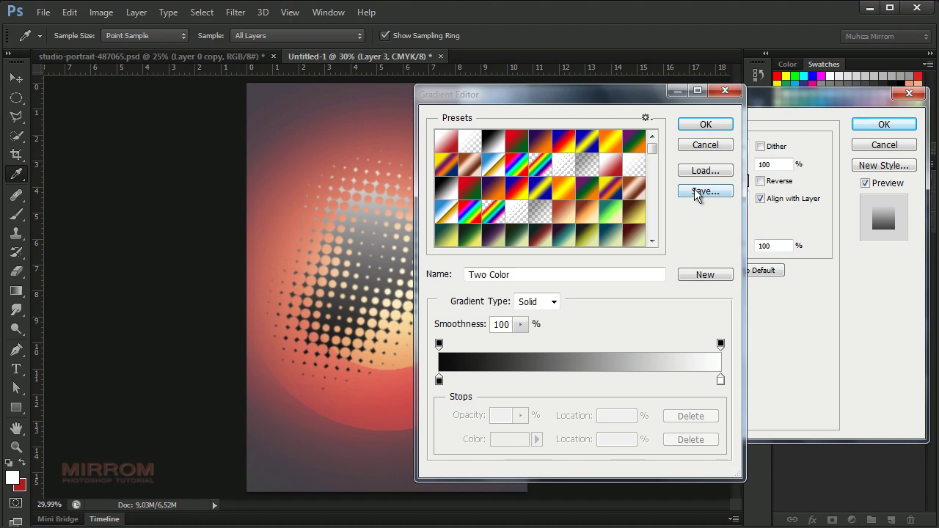
pyautogui.moveTo(652, 154); pyautogui.dragTo(653, 242)
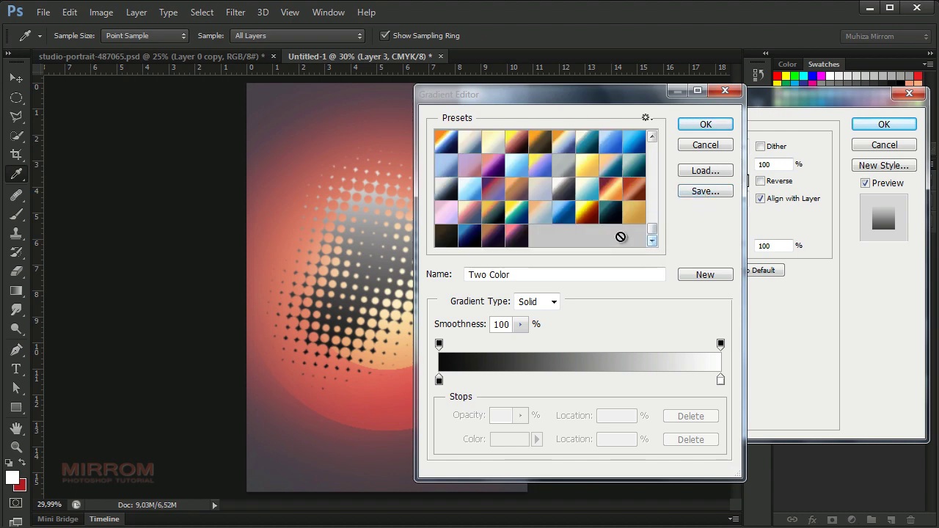
pyautogui.click(476, 145)
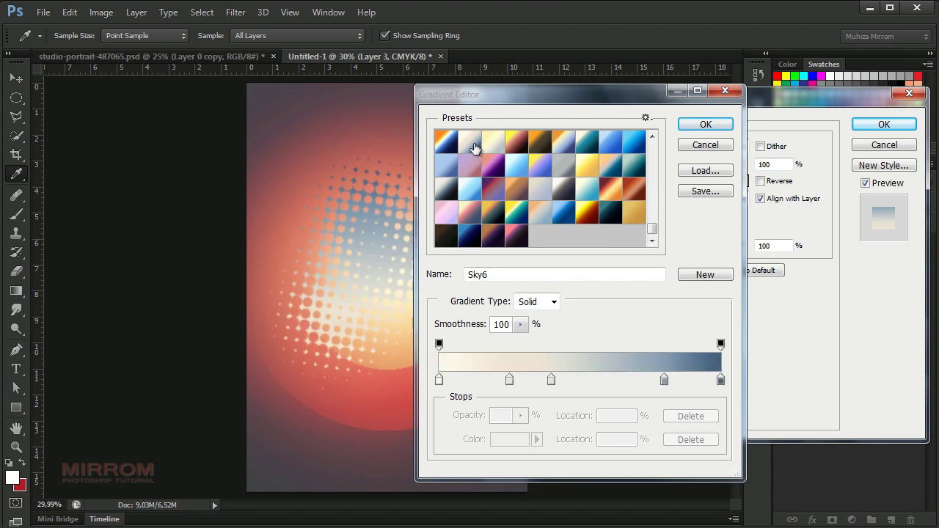
pyautogui.click(489, 149)
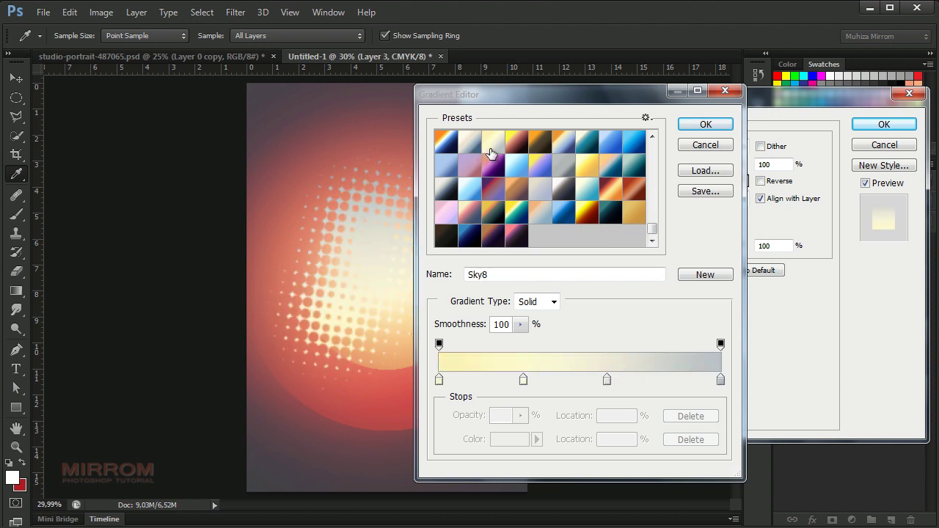
pyautogui.moveTo(499, 94); pyautogui.dragTo(607, 103)
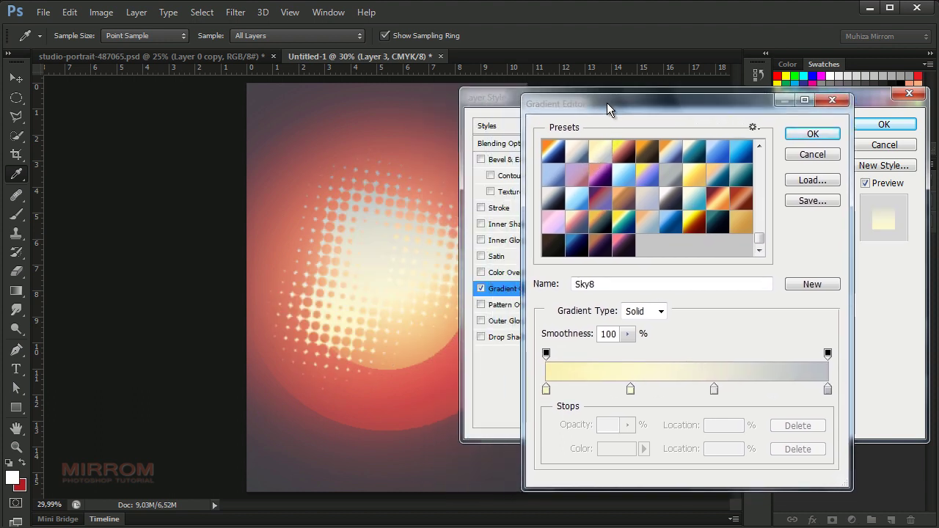
# Step: Set the left gradient stop to fbf1b4 and the 30% stop to fdf9d0
pyautogui.click(545, 389)
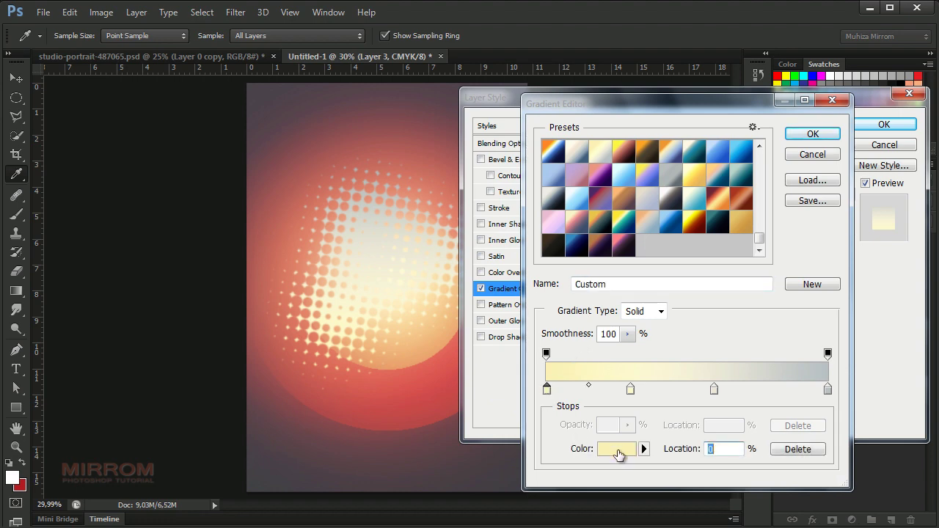
pyautogui.click(617, 448)
pyautogui.moveTo(685, 396); pyautogui.dragTo(623, 396)
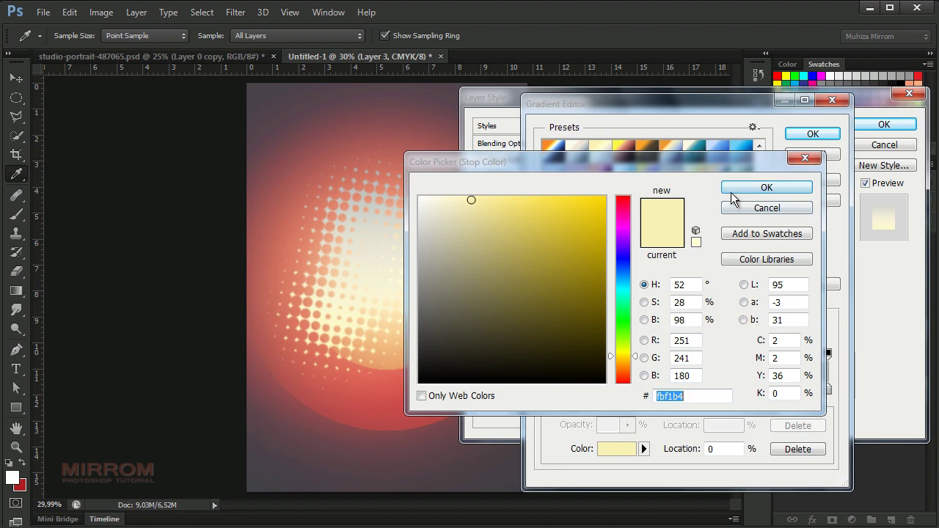
pyautogui.click(733, 189)
pyautogui.click(630, 389)
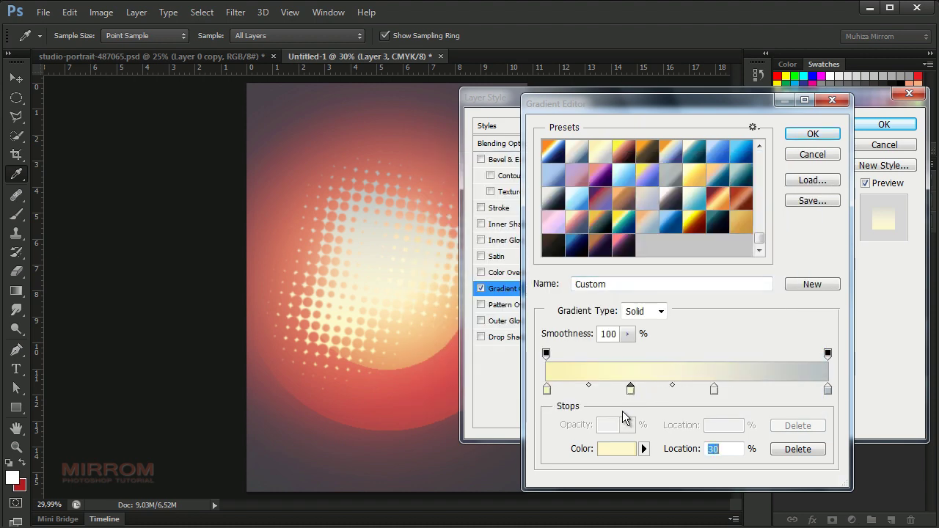
pyautogui.click(621, 449)
pyautogui.moveTo(687, 396); pyautogui.dragTo(652, 395)
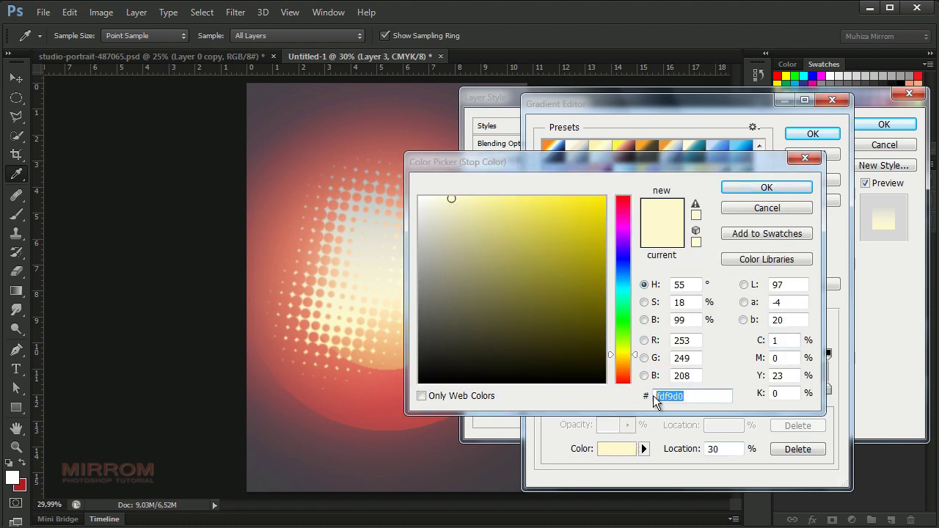
pyautogui.click(741, 193)
# Step: Set the 60% stop to ece9d8 and the end stop to grey b8c0c3
pyautogui.click(714, 389)
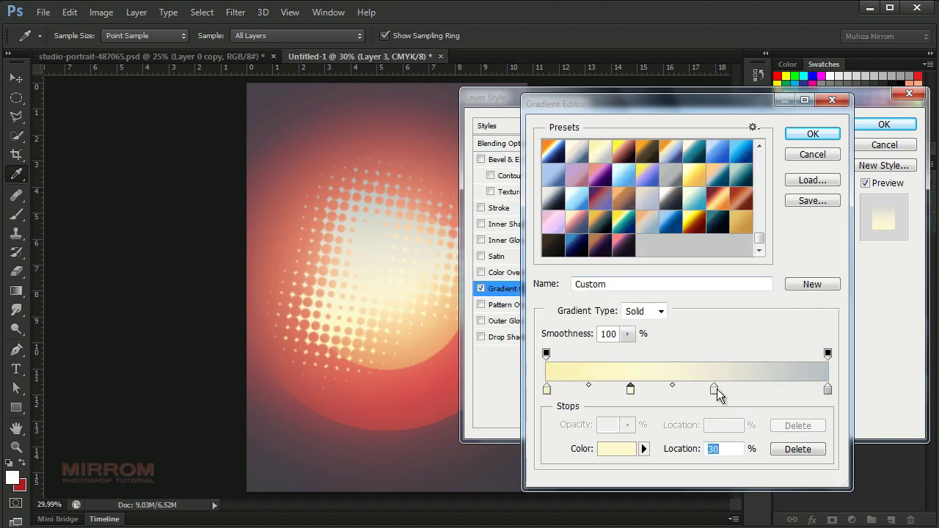
pyautogui.click(616, 449)
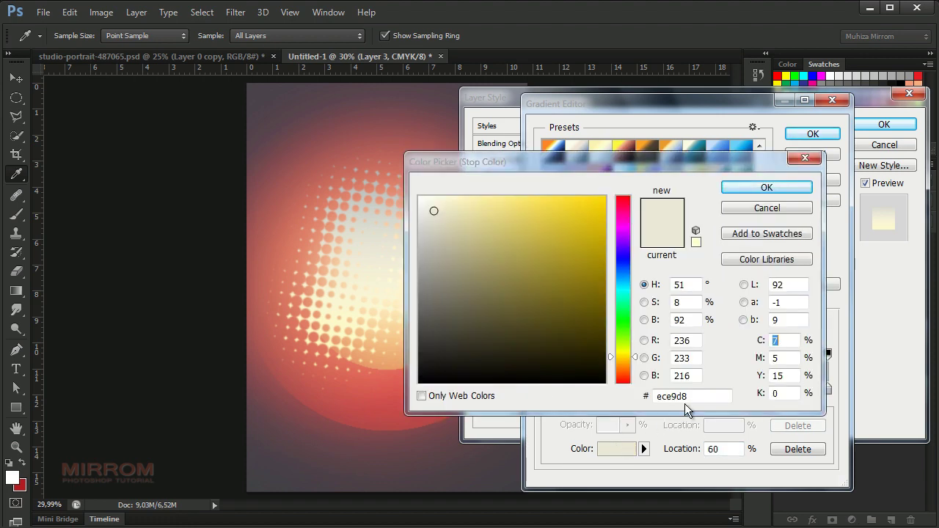
pyautogui.moveTo(684, 396); pyautogui.dragTo(649, 396)
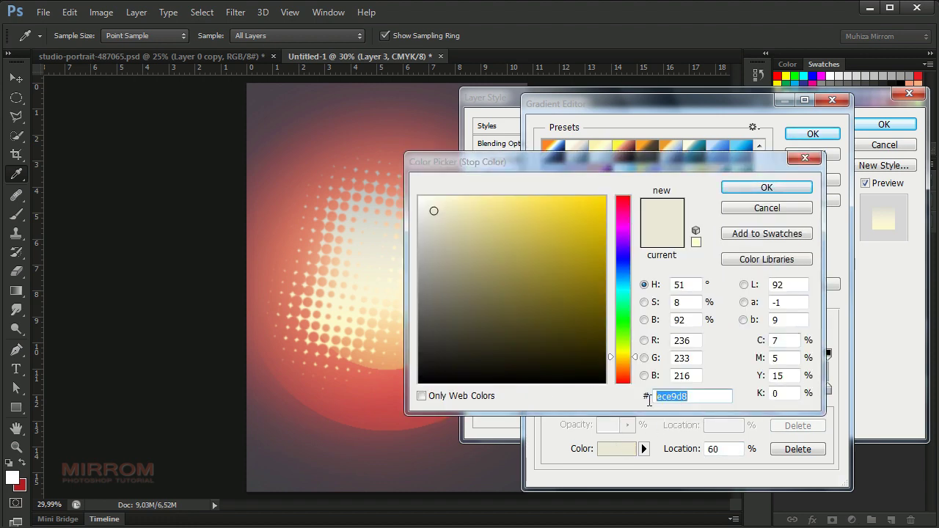
pyautogui.click(766, 187)
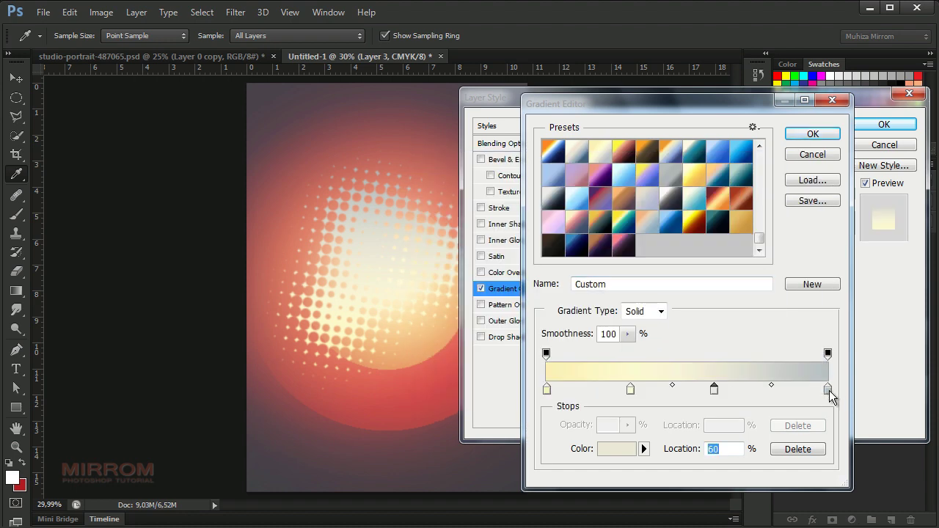
pyautogui.click(829, 388)
pyautogui.click(620, 449)
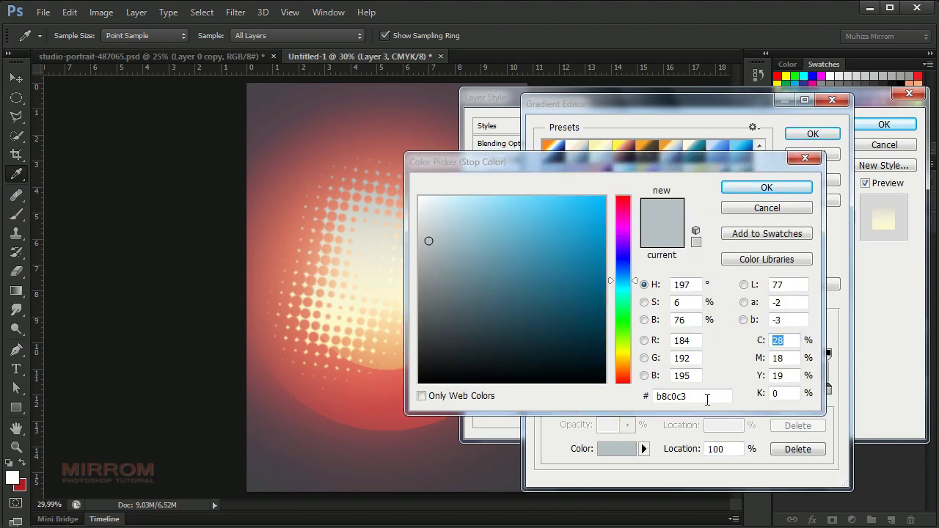
pyautogui.moveTo(707, 399); pyautogui.dragTo(656, 396)
pyautogui.click(760, 189)
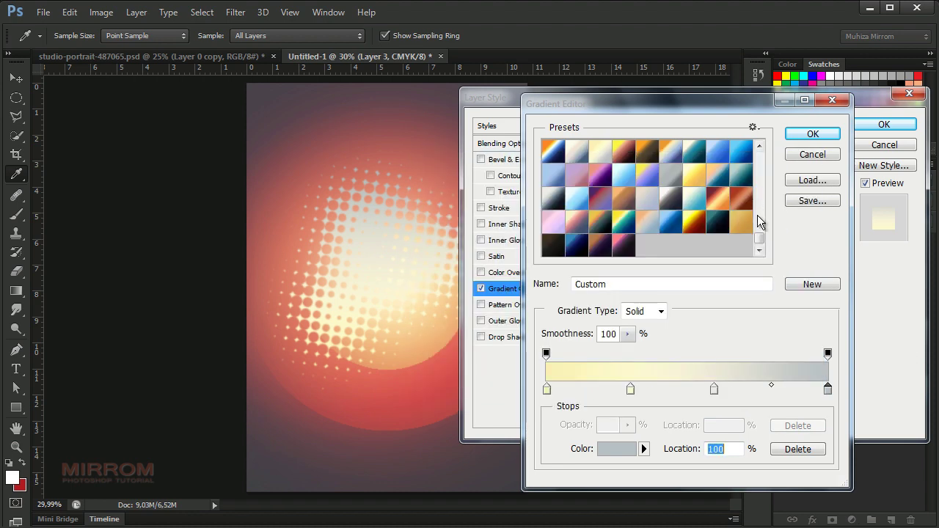
pyautogui.click(812, 134)
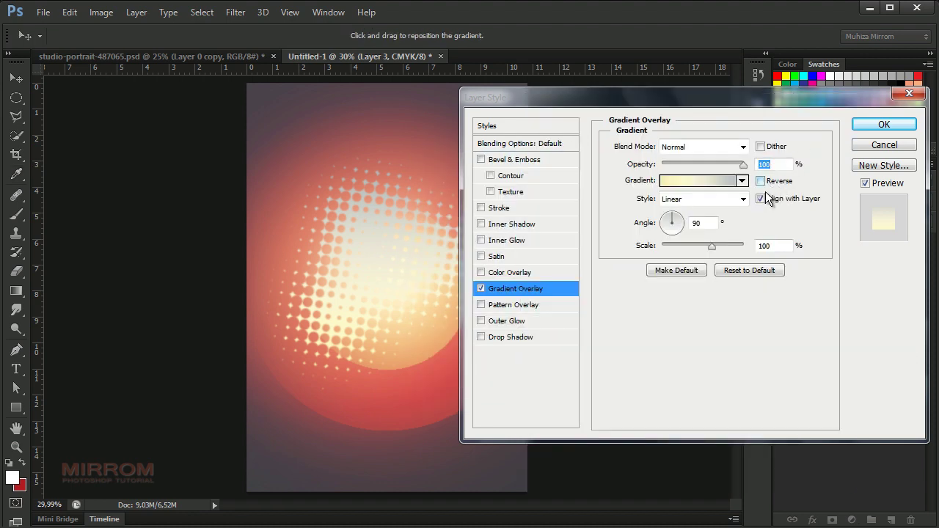
# Step: Blend the Gradient Overlay in Overlay mode and apply the layer style
pyautogui.click(742, 147)
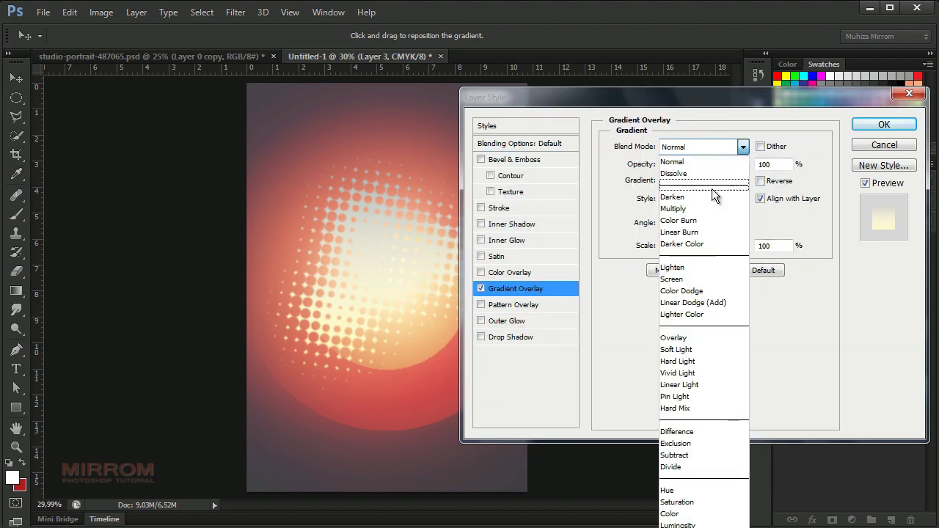
pyautogui.click(694, 336)
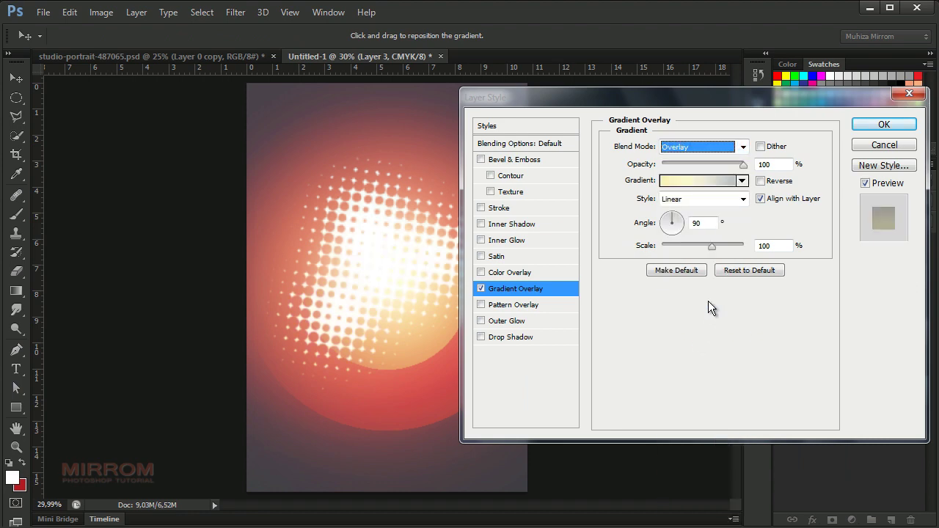
pyautogui.click(863, 128)
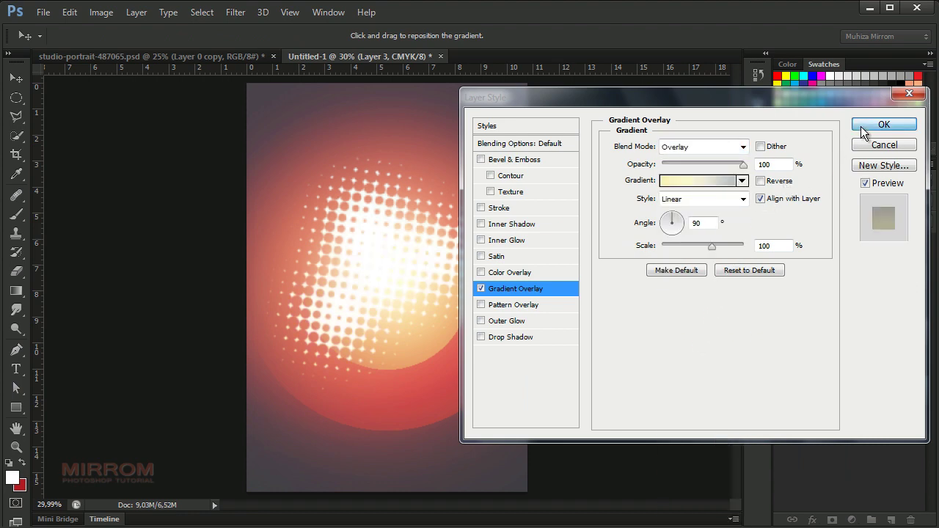
pyautogui.click(863, 129)
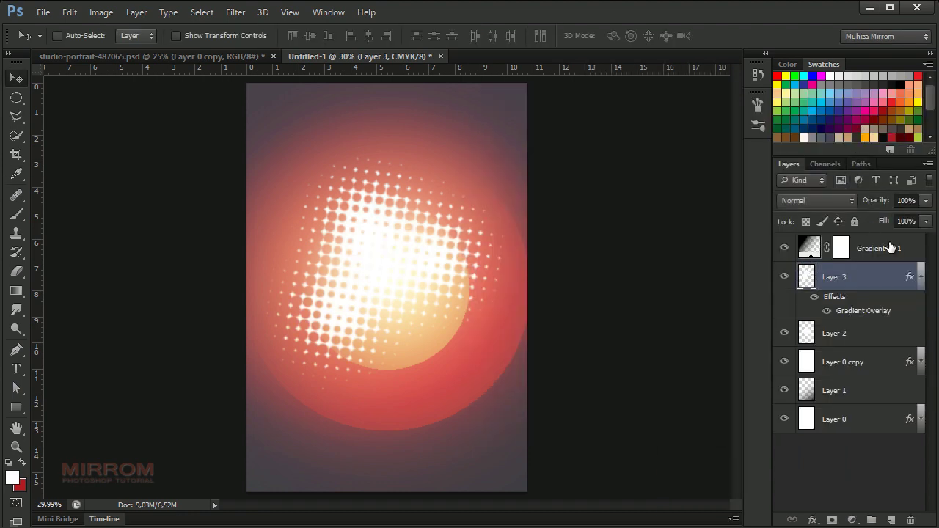
# Step: Set Layer 3's fill to 0% and collapse its effects list
pyautogui.click(924, 222)
pyautogui.moveTo(923, 236); pyautogui.dragTo(836, 241)
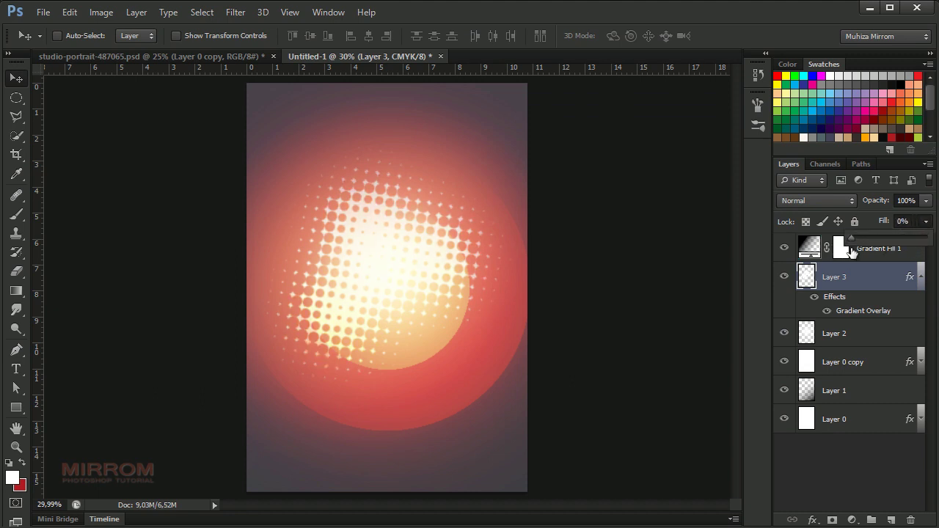
pyautogui.click(869, 280)
pyautogui.click(920, 277)
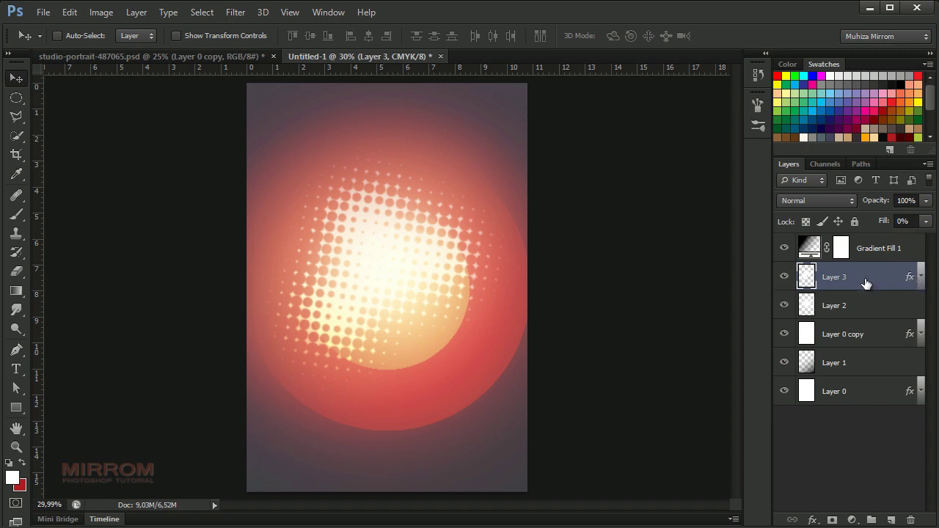
# Step: Select Gradient Fill 1, then drag the studio-portrait layer toward the poster
pyautogui.click(885, 249)
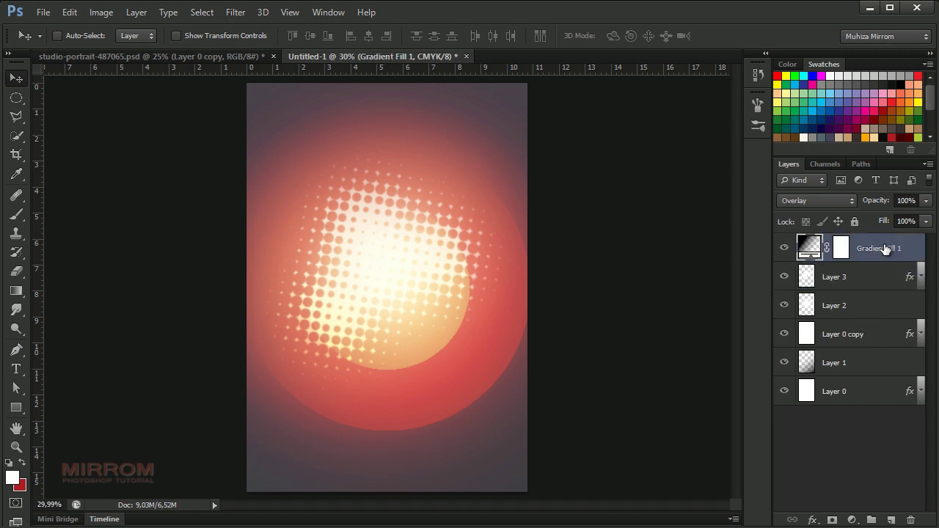
pyautogui.click(230, 57)
pyautogui.moveTo(344, 209)
pyautogui.mouseDown()
pyautogui.moveTo(342, 149)
pyautogui.moveTo(359, 136)
pyautogui.mouseUp()
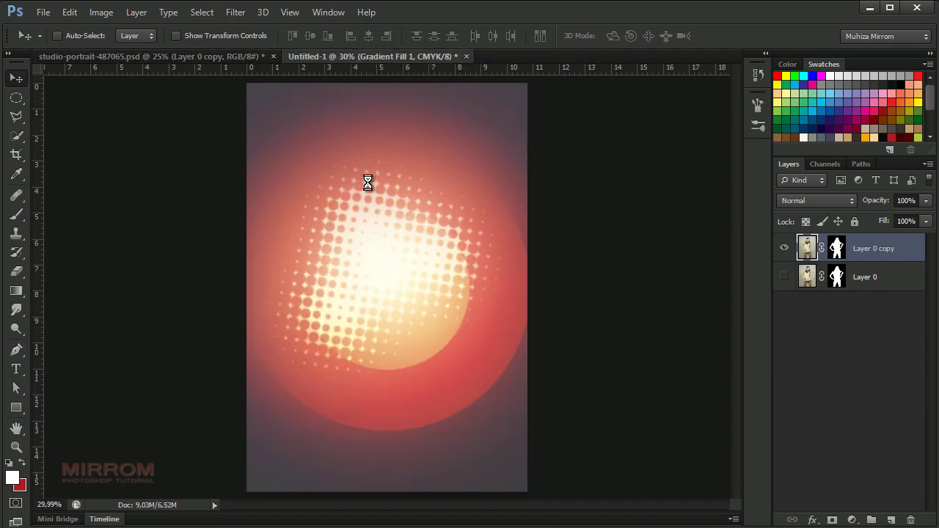
# Step: Drop the model onto the poster canvas and close the studio-portrait document
pyautogui.moveTo(383, 193); pyautogui.dragTo(384, 195)
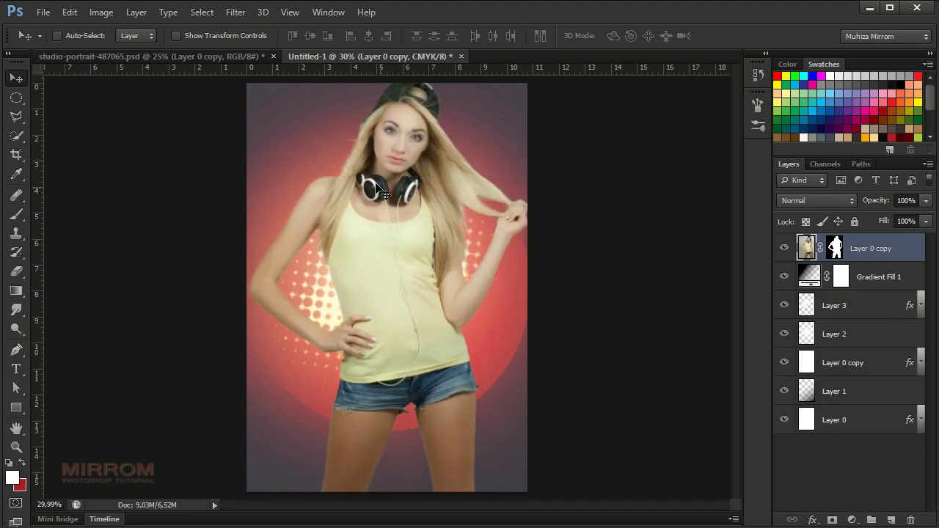
pyautogui.click(273, 57)
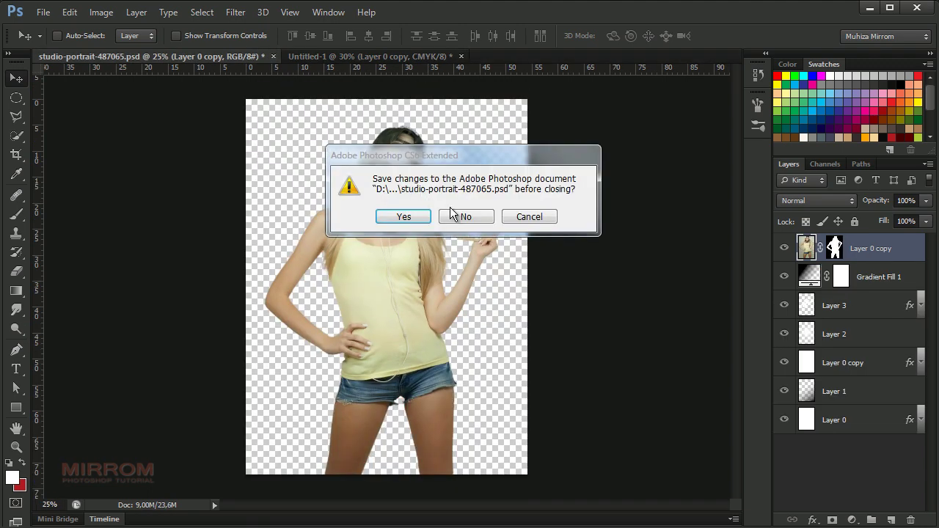
pyautogui.click(456, 214)
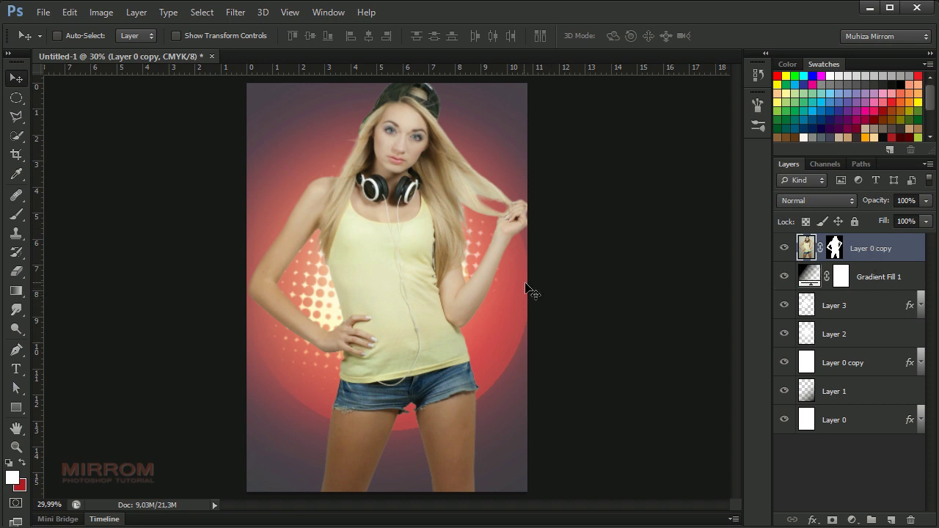
# Step: Scale the model to about 65% and move her lower into the glow
pyautogui.hotkey('ctrl', 't')
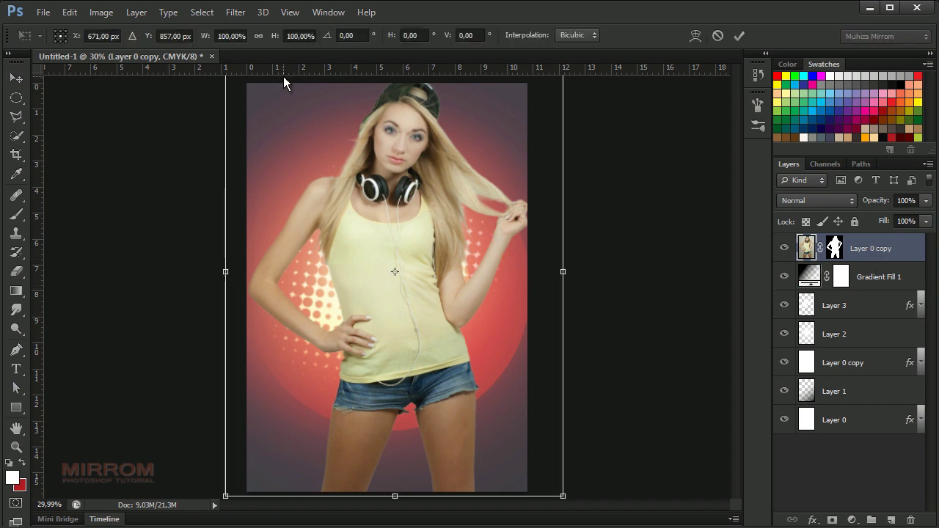
pyautogui.moveTo(562, 495); pyautogui.dragTo(424, 324)
pyautogui.moveTo(374, 172); pyautogui.dragTo(425, 242)
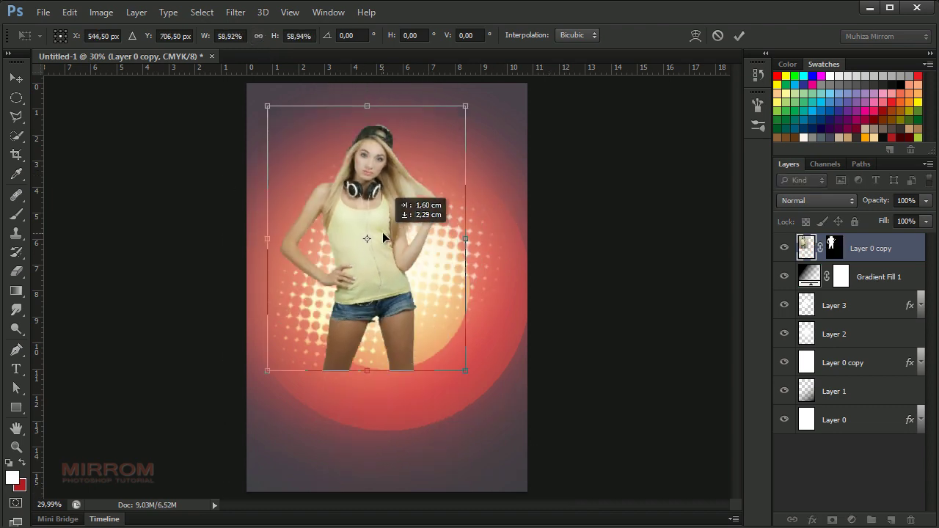
pyautogui.moveTo(475, 147); pyautogui.dragTo(495, 117)
pyautogui.moveTo(443, 181); pyautogui.dragTo(446, 196)
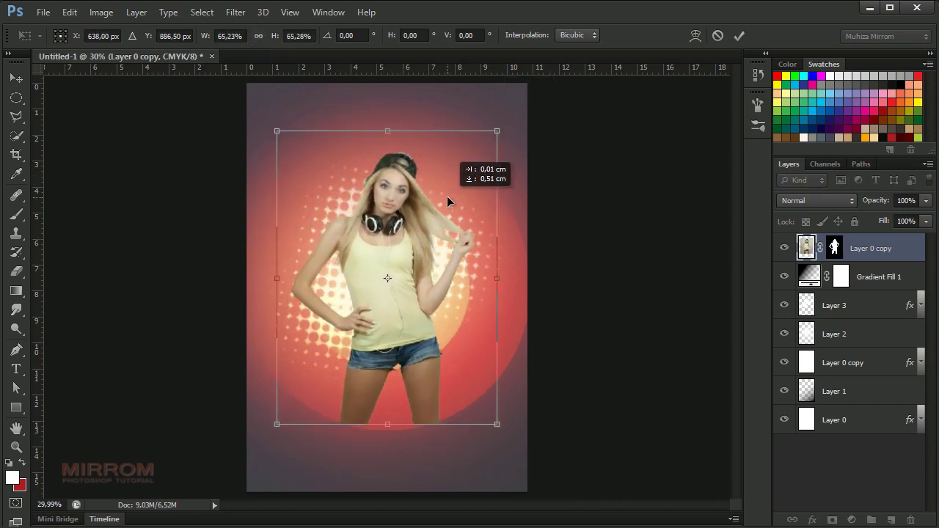
pyautogui.press('Return')
# Step: Rename the portrait layer 'Model' and enlarge it to 115%
pyautogui.doubleClick(870, 248)
pyautogui.write('Model')
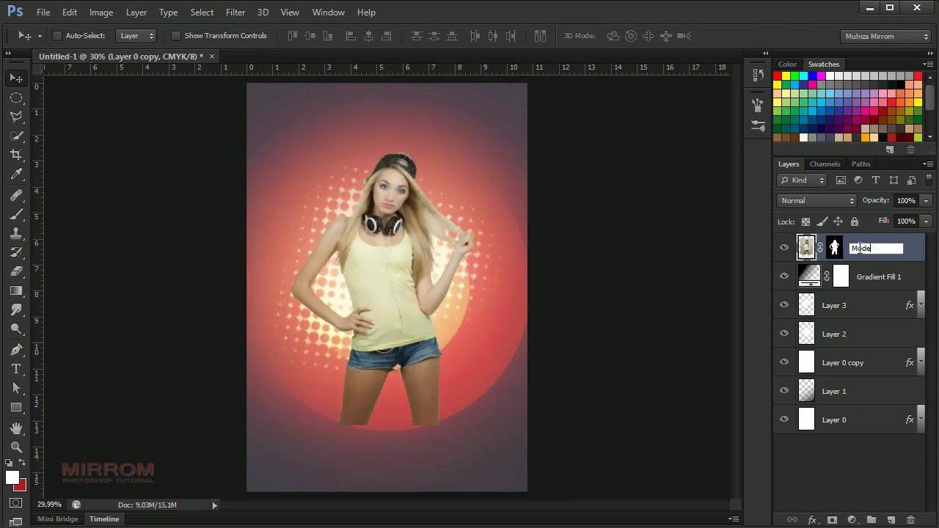
pyautogui.press('Return')
pyautogui.hotkey('ctrl', 't')
pyautogui.click(230, 35)
pyautogui.write('115')
pyautogui.press('Return')
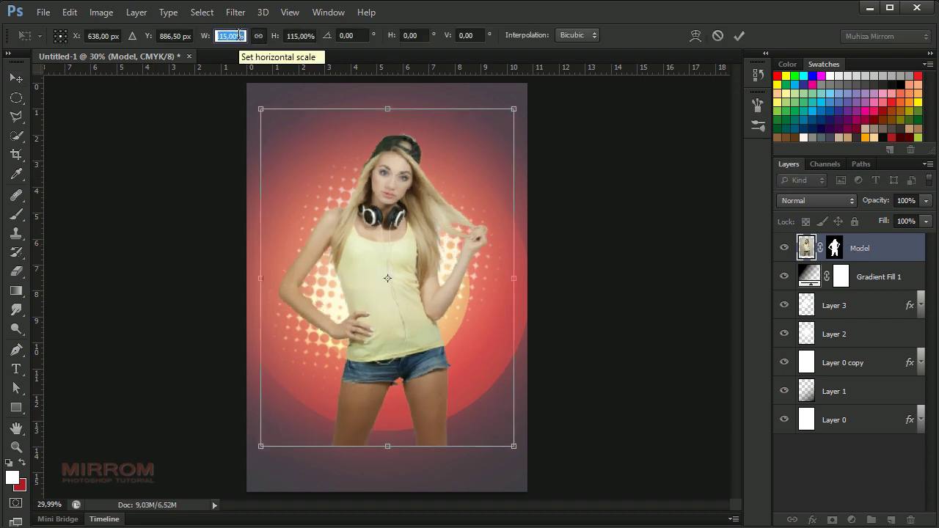
pyautogui.click(738, 35)
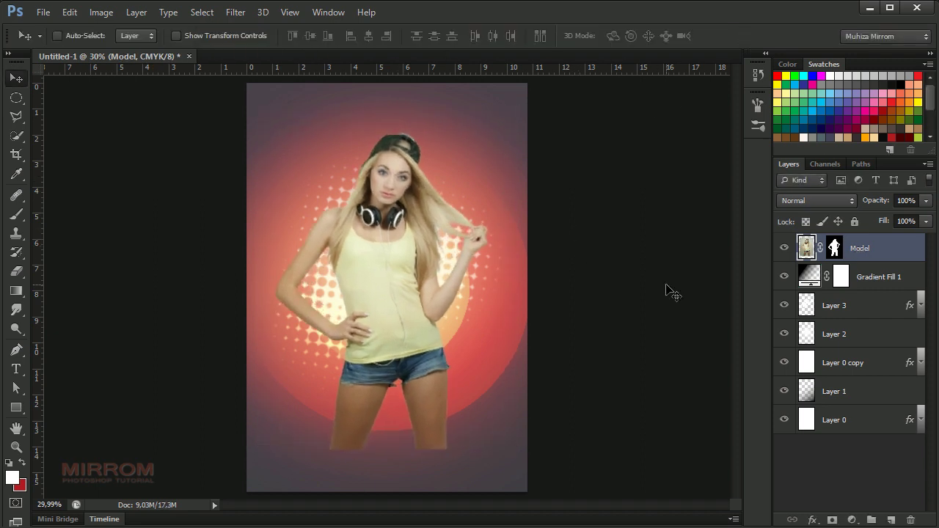
# Step: Keep Layer 3's fill at 0%, reselect Model, and save as Untitled-1.psd
pyautogui.click(860, 311)
pyautogui.hotkey('shift', '0')
pyautogui.hotkey('shift', '0')
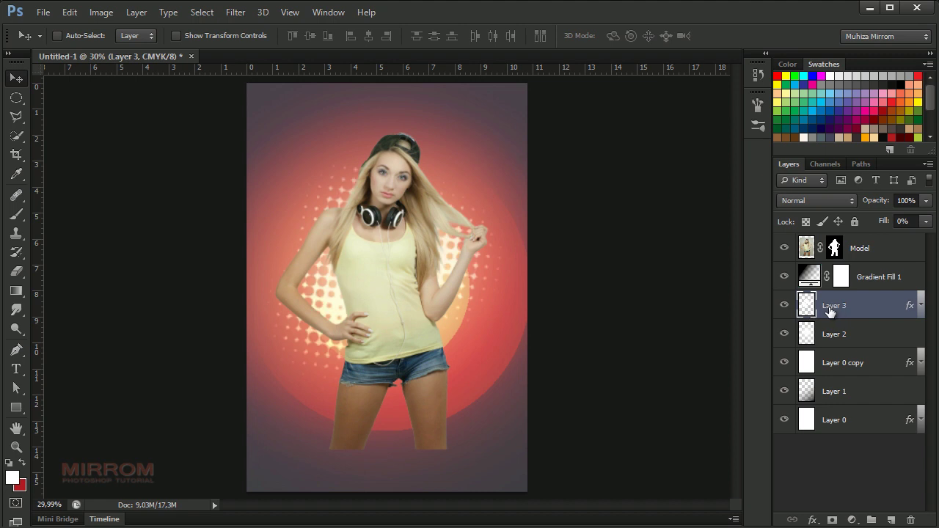
pyautogui.click(865, 253)
pyautogui.hotkey('ctrl', 's')
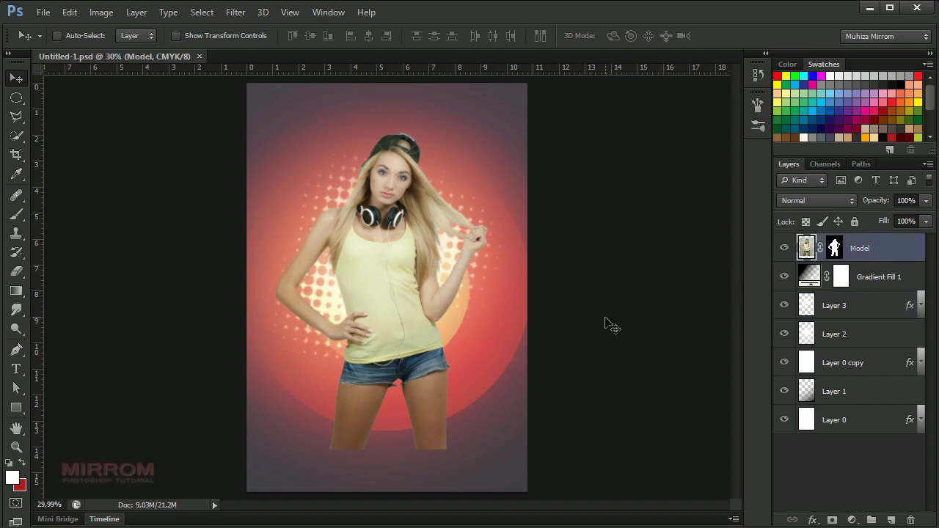
# Step: Target the Model layer mask with the halftone brush enlarged to about 1100 px
pyautogui.click(832, 250)
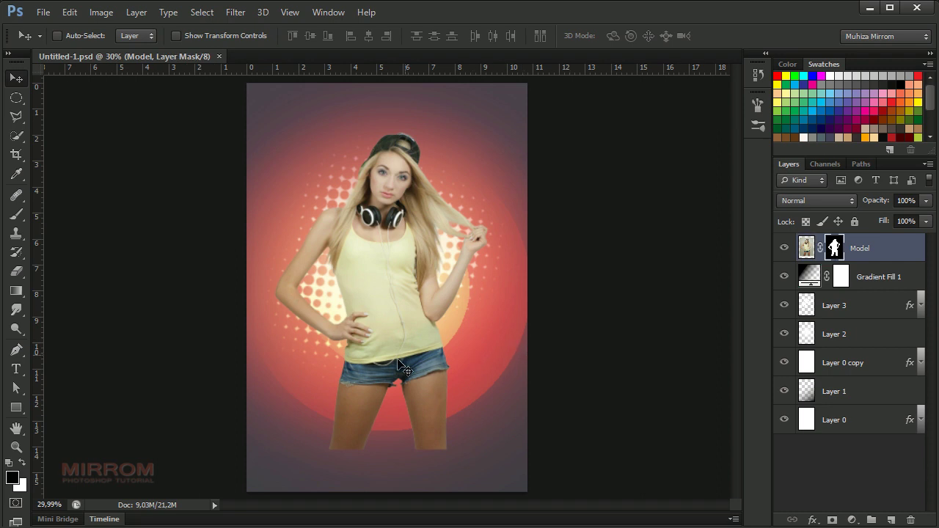
pyautogui.keyDown('alt'); pyautogui.click(390, 389); pyautogui.keyUp('alt')
pyautogui.keyDown('alt'); pyautogui.click(385, 380); pyautogui.keyUp('alt')
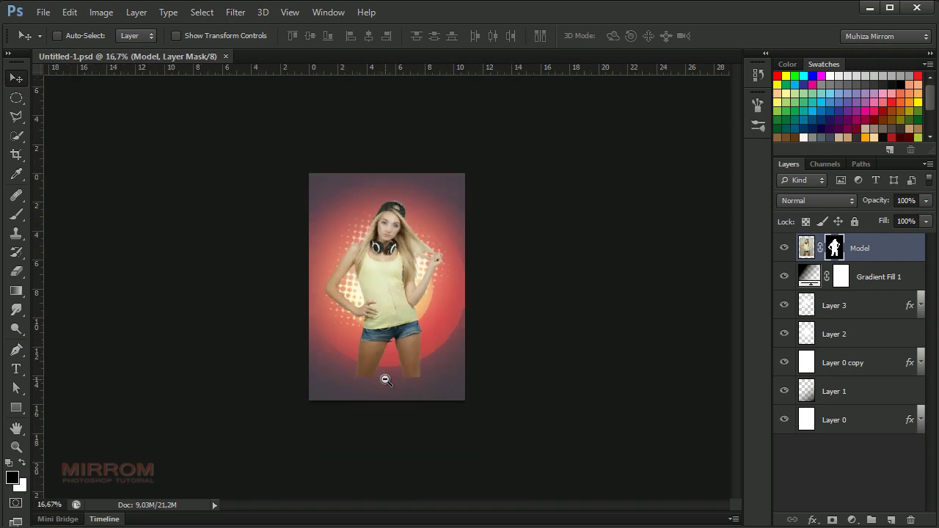
pyautogui.press('b')
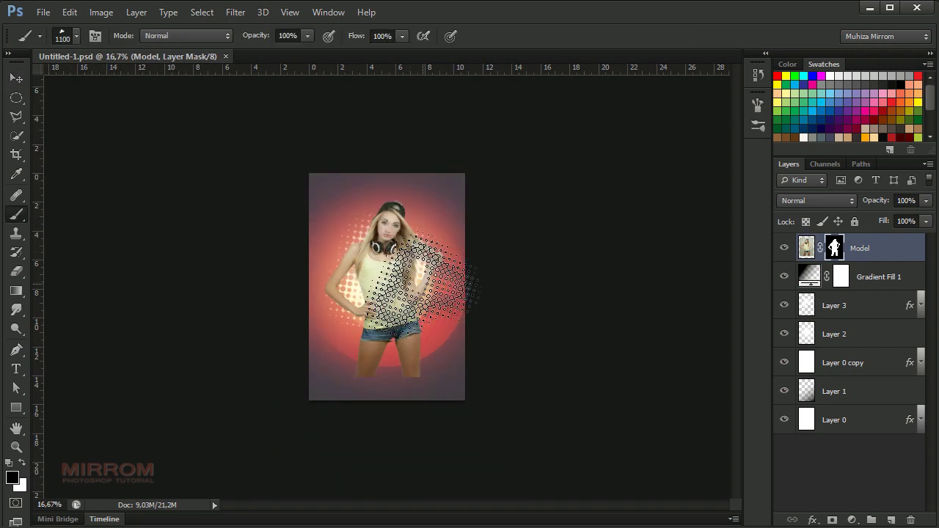
pyautogui.rightClick(431, 285)
pyautogui.click(462, 438)
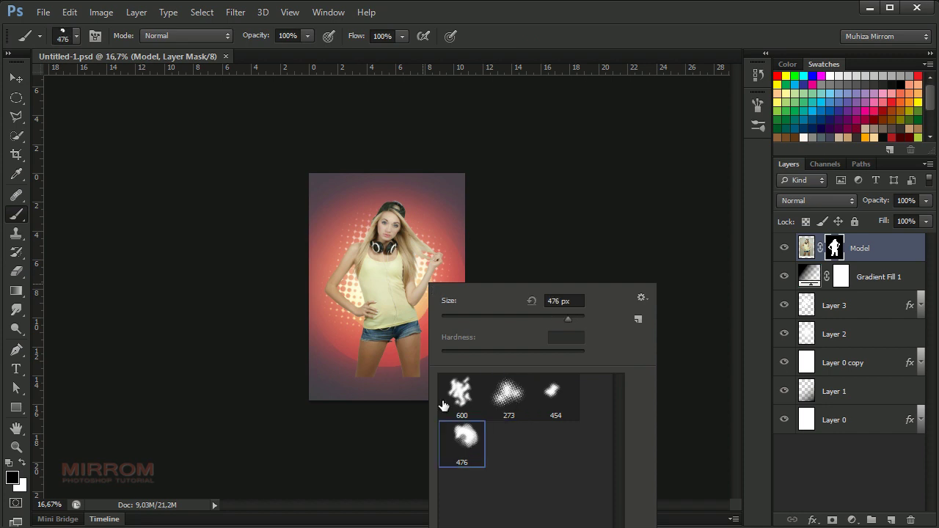
pyautogui.rightClick(465, 309)
pyautogui.press('Return')
pyautogui.press(']')
pyautogui.press(']')
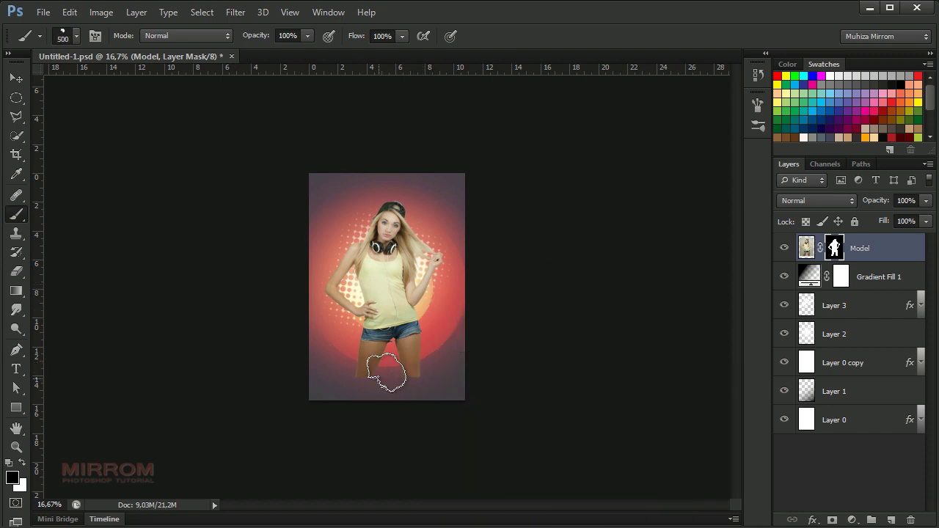
pyautogui.press(']')
pyautogui.press(']')
pyautogui.press(']')
pyautogui.press(']')
pyautogui.press(']')
pyautogui.press(']')
pyautogui.press(']')
pyautogui.press(']')
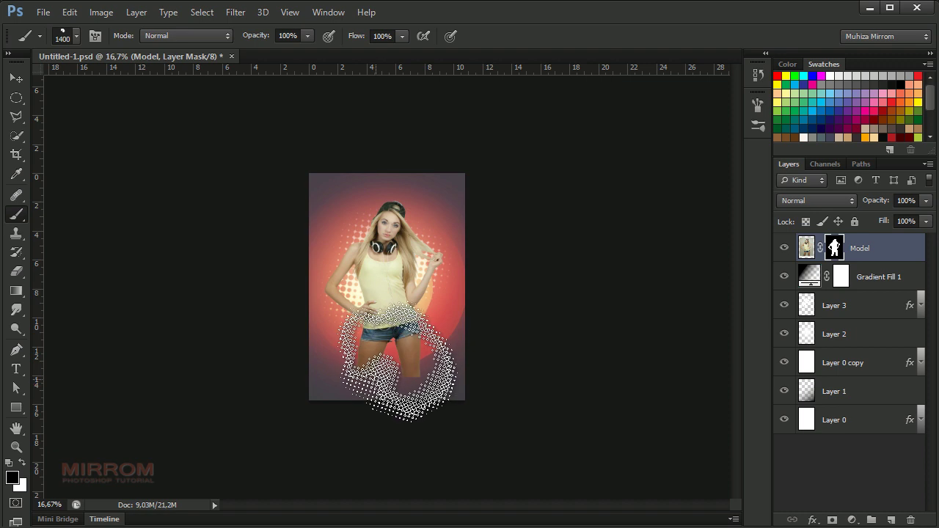
# Step: Mask out the model's legs in halftone dots, then shrink the brush to 700 px
pyautogui.click(404, 361)
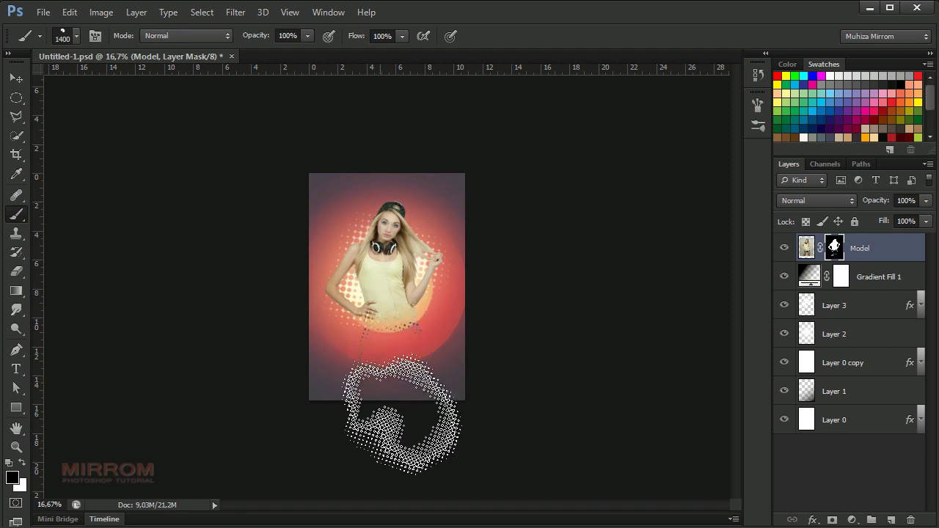
pyautogui.press('[')
pyautogui.press('[')
pyautogui.press('[')
pyautogui.press('[')
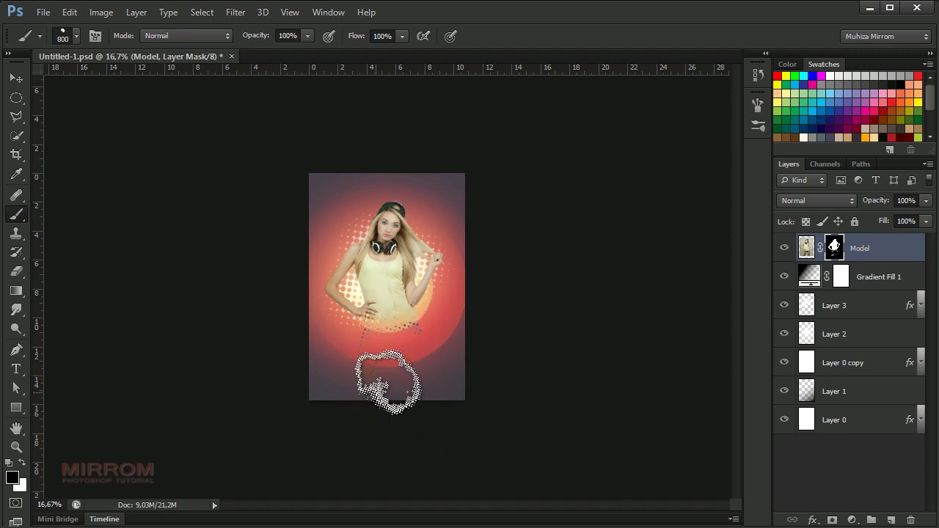
pyautogui.press('[')
pyautogui.press('[')
pyautogui.press('[')
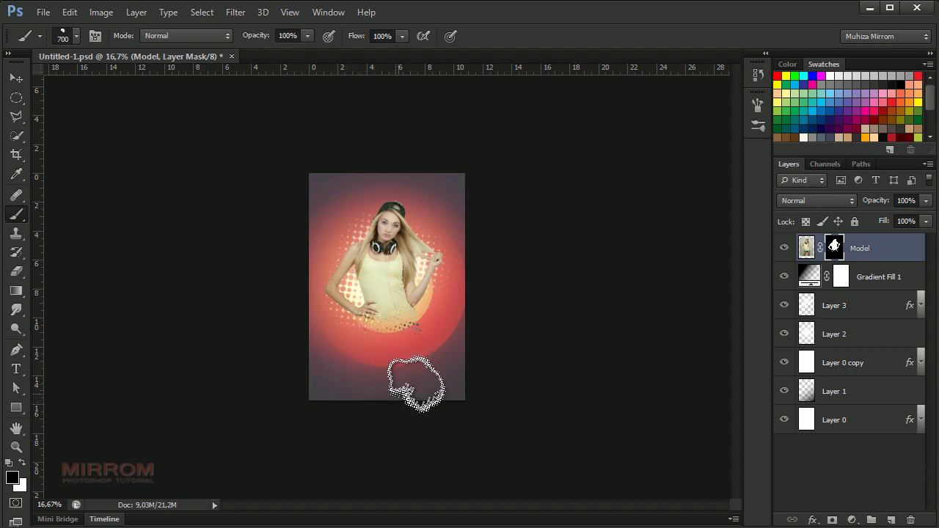
pyautogui.press('v')
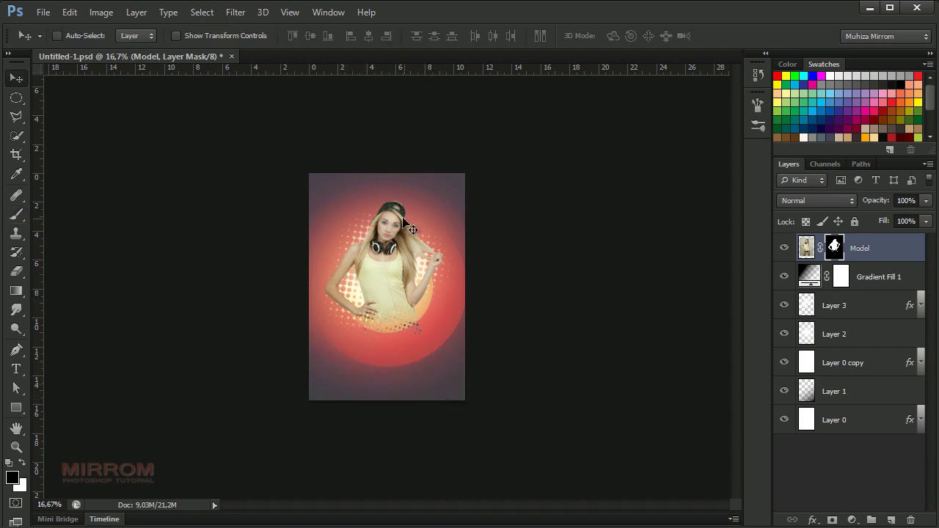
pyautogui.scroll(2, 411, 230)
pyautogui.scroll(1, 418, 233)
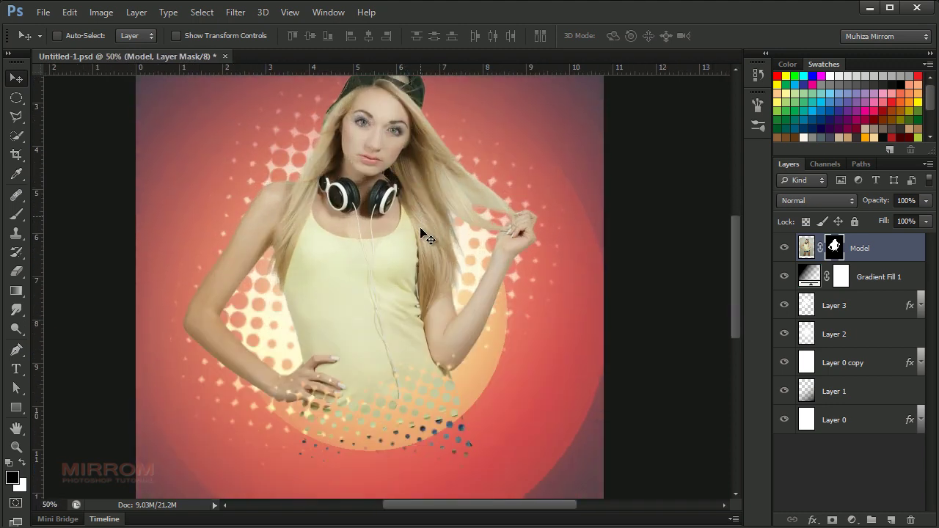
pyautogui.scroll(-2, 430, 430)
pyautogui.scroll(-3, 425, 415)
pyautogui.scroll(5, 425, 415)
pyautogui.scroll(3, 462, 392)
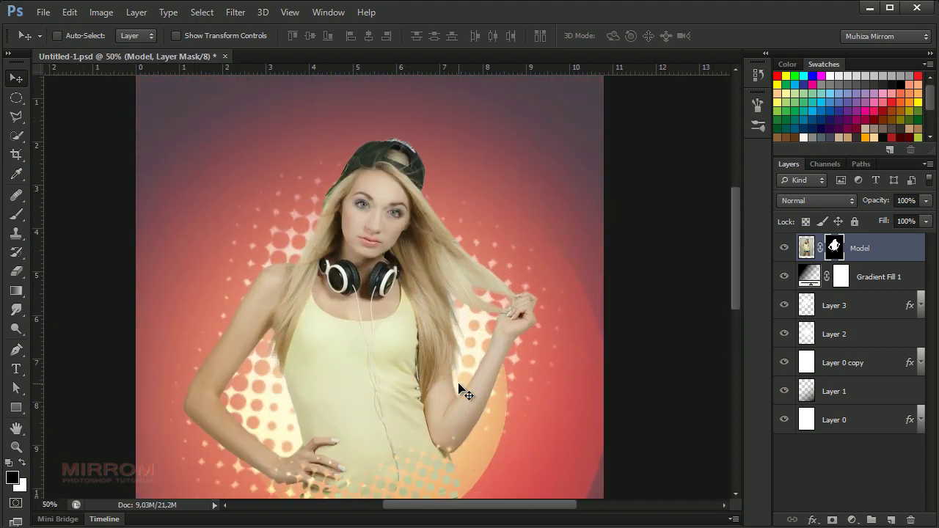
pyautogui.scroll(-1, 409, 378)
pyautogui.scroll(-2, 455, 352)
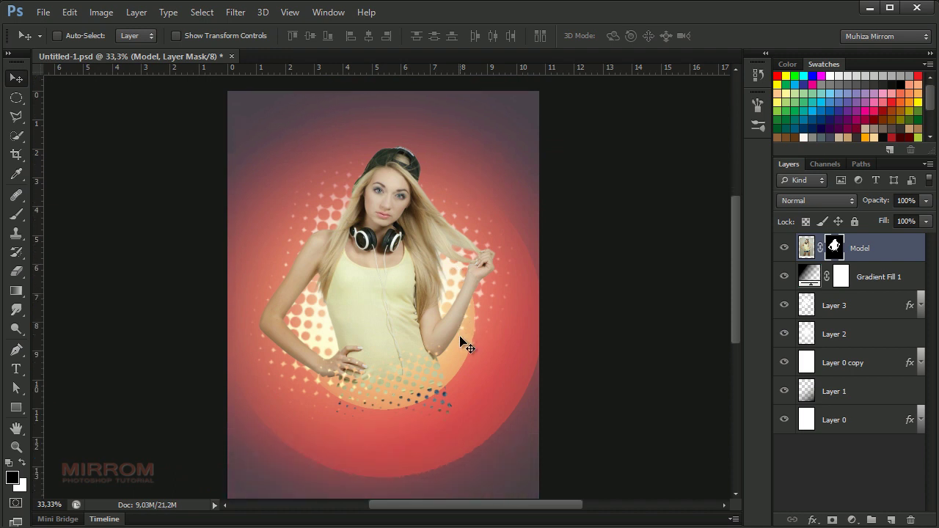
pyautogui.hscroll(2, 498, 508)
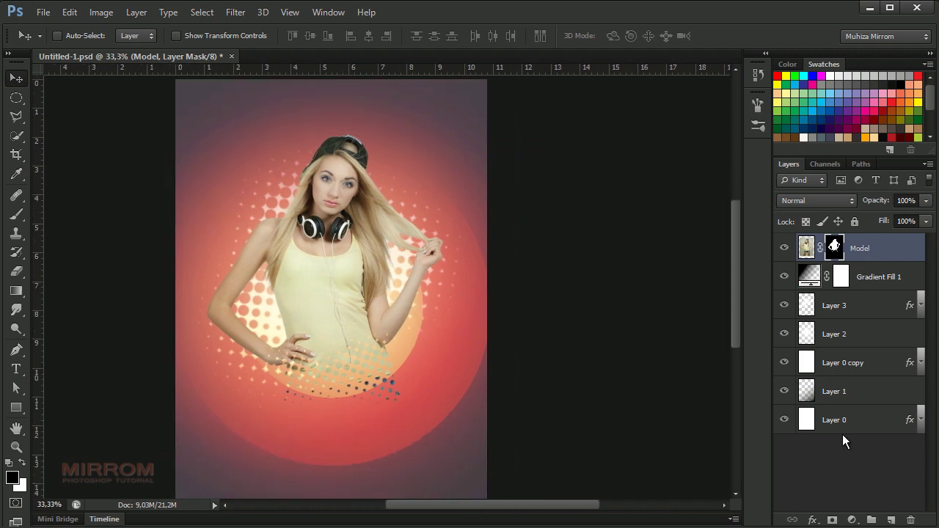
pyautogui.click(851, 519)
# Step: Add a Curves adjustment clipped to Model with a brightening, higher-contrast curve
pyautogui.click(844, 284)
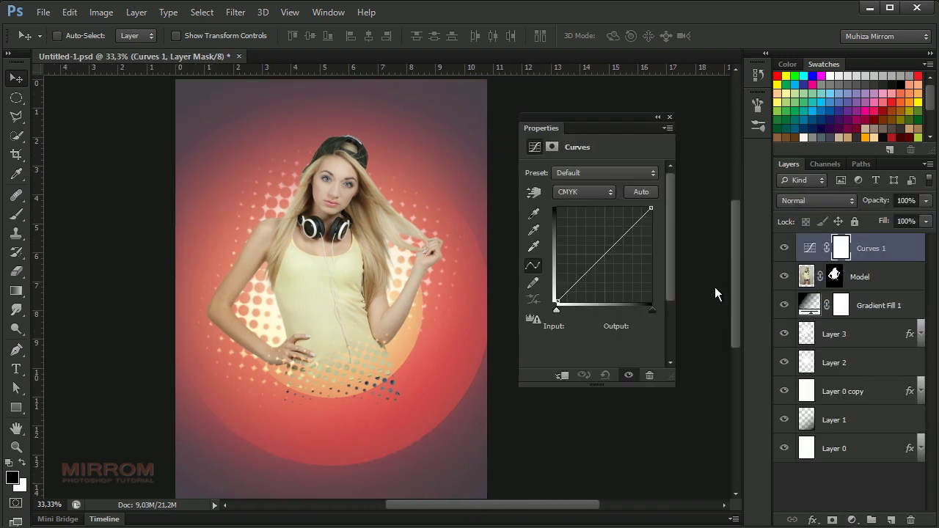
pyautogui.click(563, 376)
pyautogui.moveTo(601, 261); pyautogui.dragTo(584, 259)
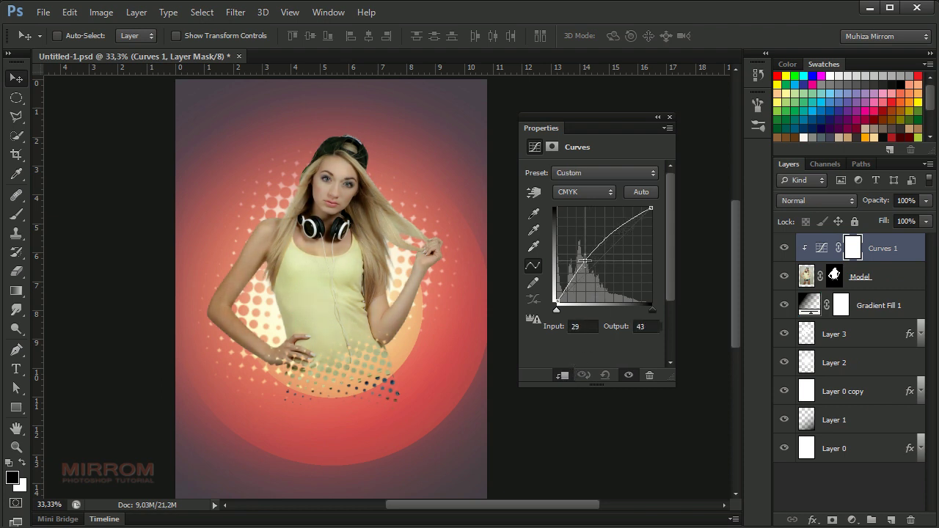
pyautogui.moveTo(556, 312); pyautogui.dragTo(567, 316)
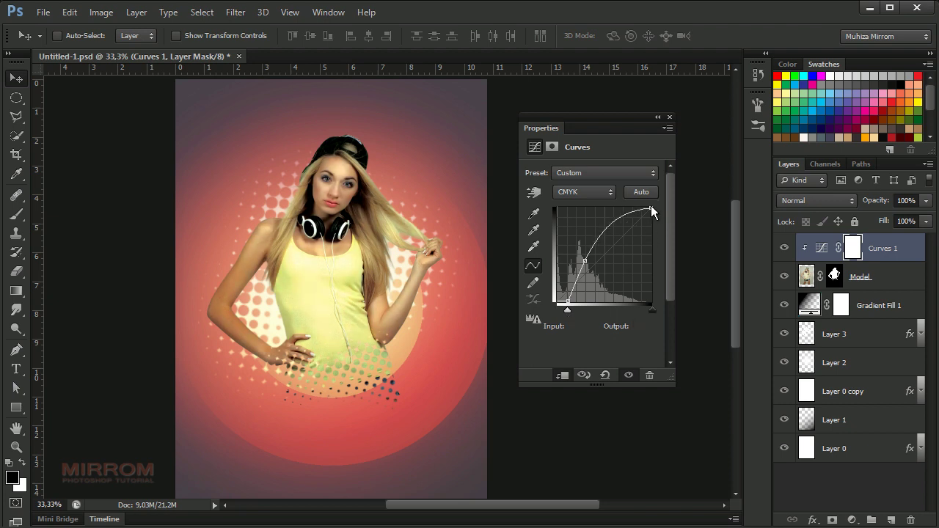
pyautogui.moveTo(630, 215); pyautogui.dragTo(615, 209)
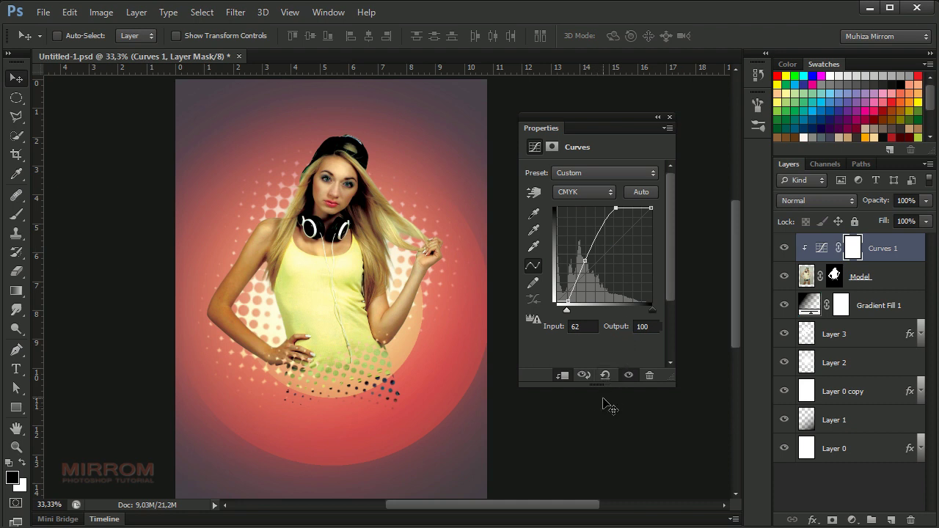
pyautogui.click(669, 118)
# Step: Set the Curves layer to Darker Color blend mode at 62% opacity
pyautogui.click(803, 200)
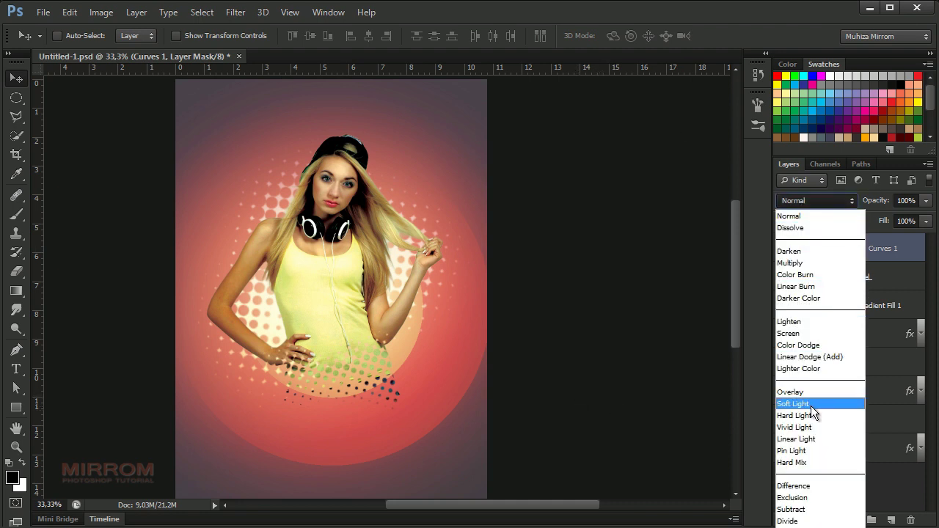
pyautogui.click(810, 297)
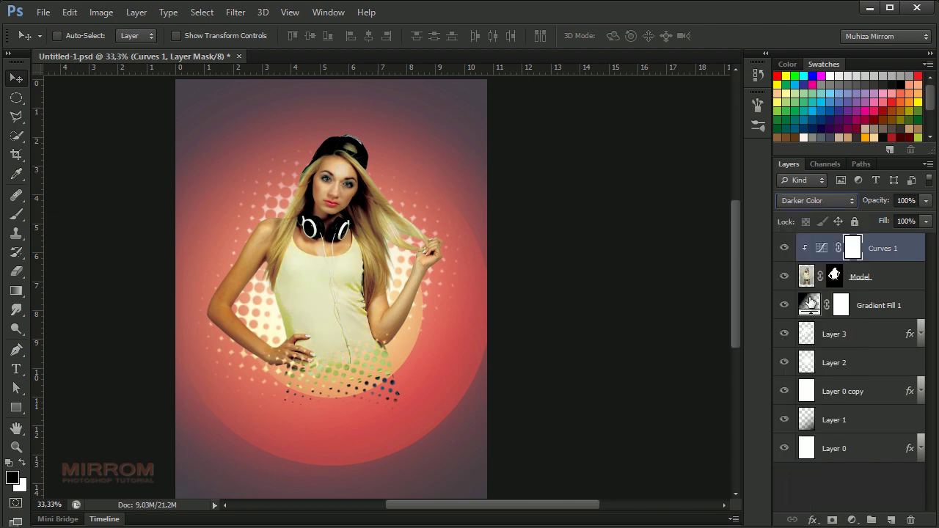
pyautogui.click(924, 219)
pyautogui.moveTo(915, 216); pyautogui.dragTo(920, 221)
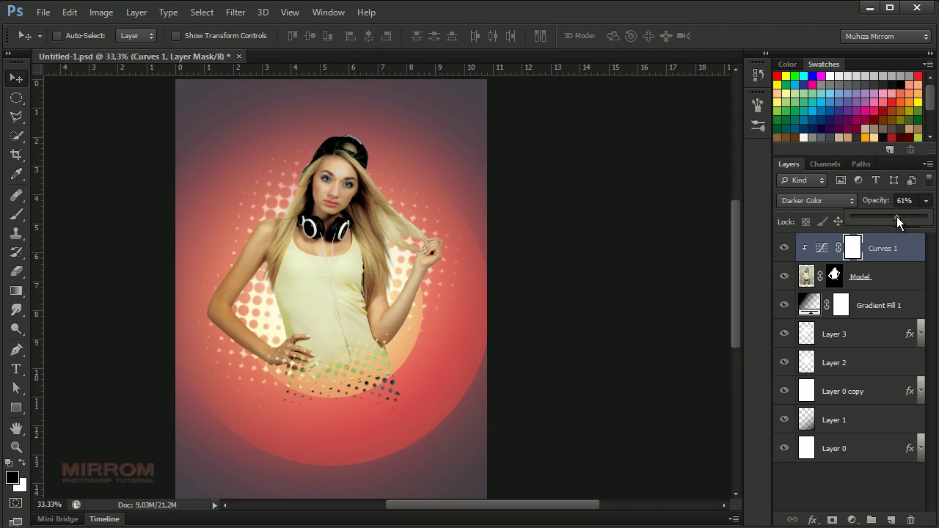
pyautogui.click(821, 248)
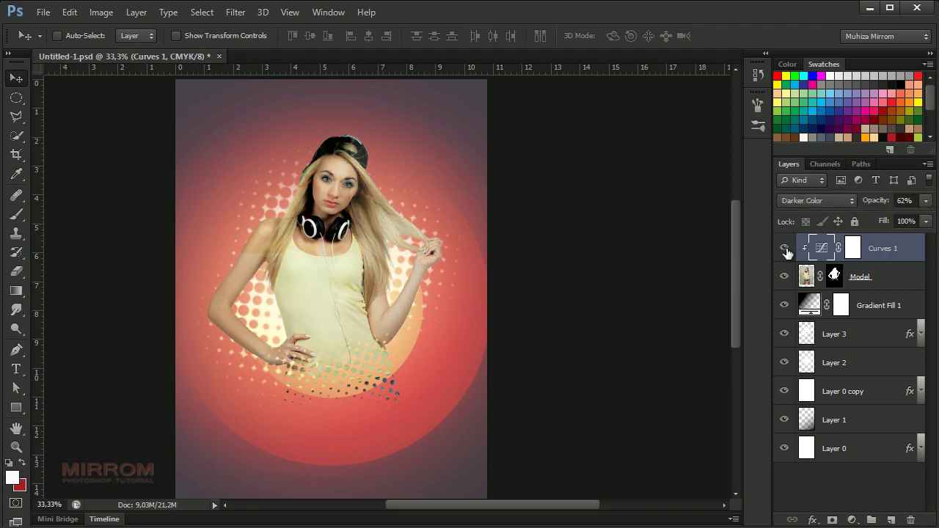
pyautogui.keyDown('ctrl'); pyautogui.click(292, 151); pyautogui.keyUp('ctrl')
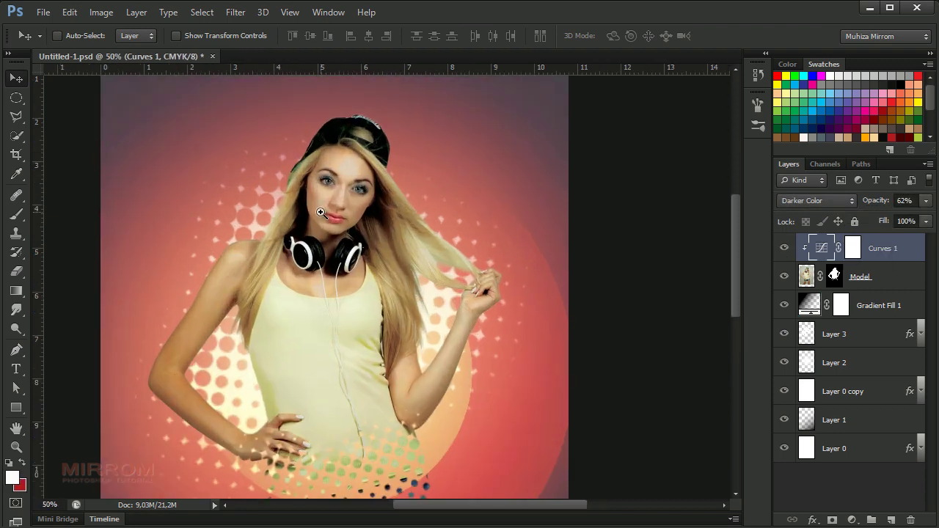
# Step: On the Curves 1 mask, paint black along the cap's edge with a 100 px soft round brush
pyautogui.press('b')
pyautogui.rightClick(445, 232)
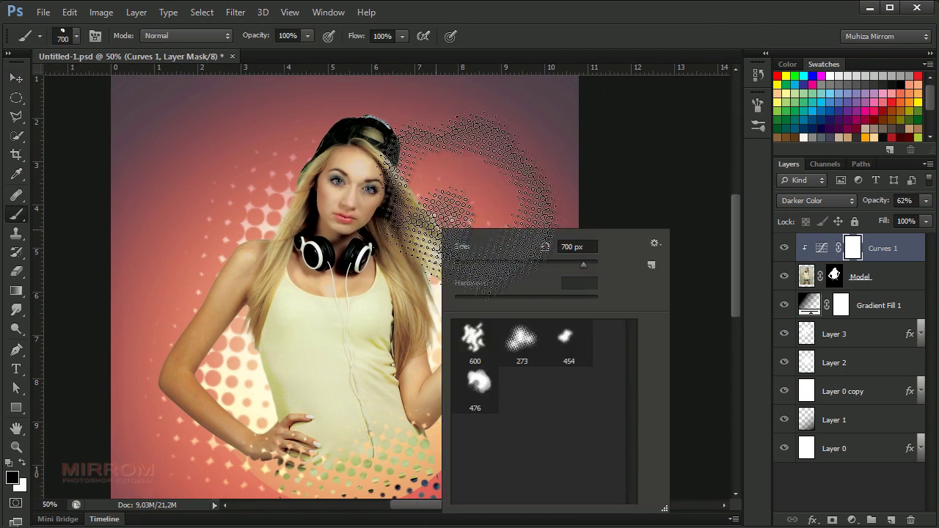
pyautogui.moveTo(634, 362); pyautogui.dragTo(644, 480)
pyautogui.click(569, 433)
pyautogui.click(598, 185)
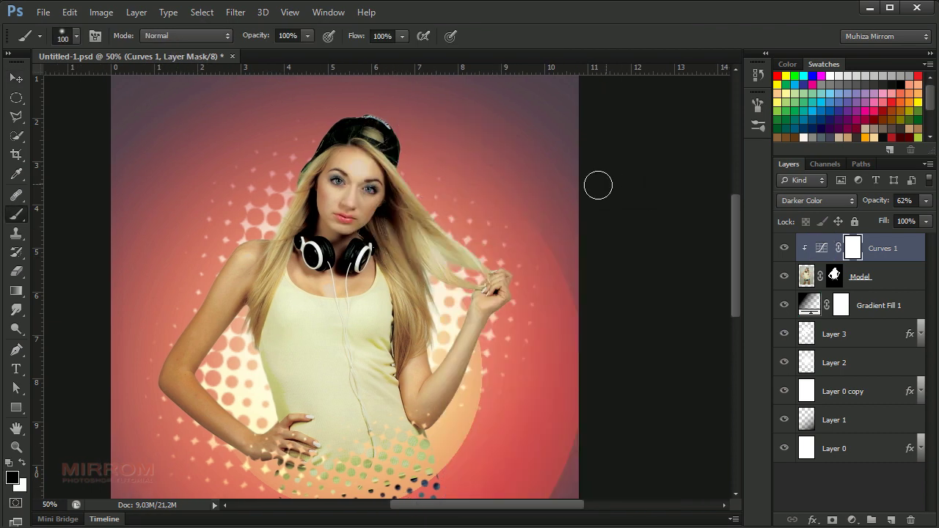
pyautogui.keyDown('ctrl'); pyautogui.click(357, 141); pyautogui.keyUp('ctrl')
pyautogui.scroll(3, 499, 163)
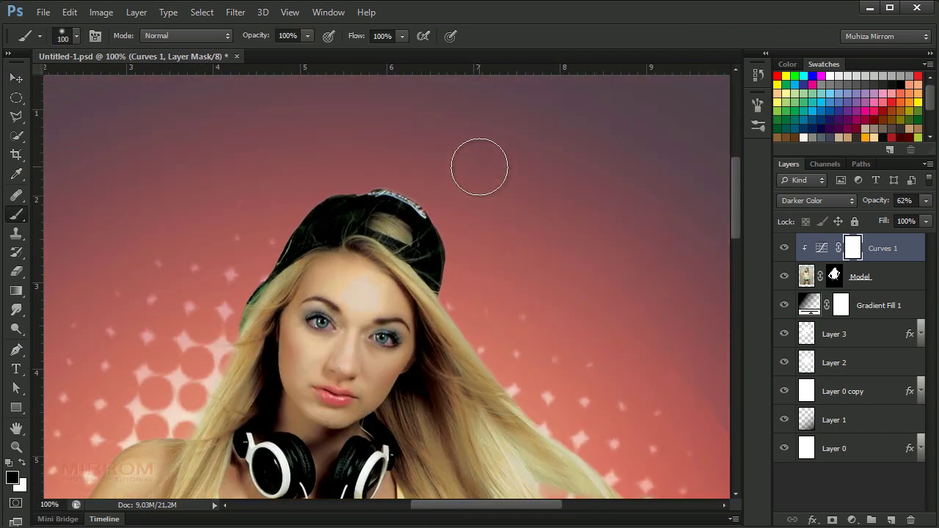
pyautogui.press('[')
pyautogui.press('[')
pyautogui.press('[')
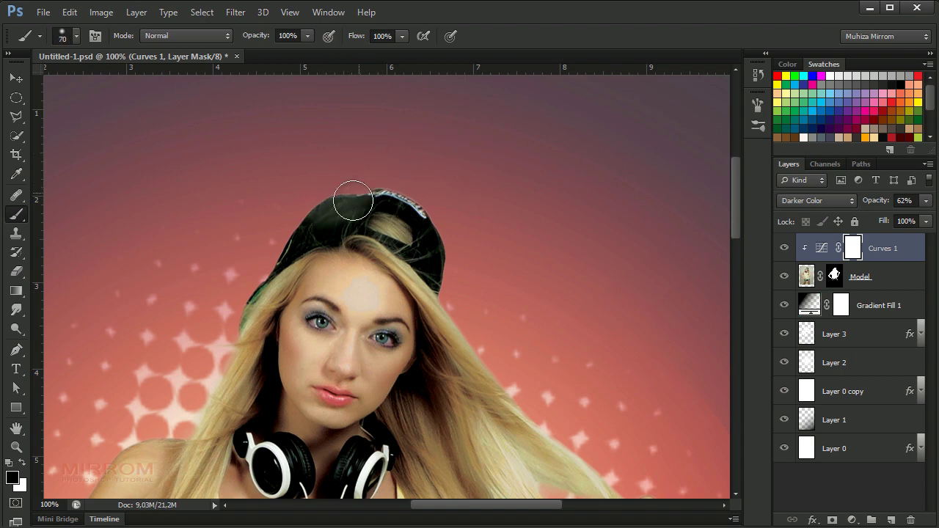
pyautogui.moveTo(296, 224)
pyautogui.mouseDown()
pyautogui.moveTo(268, 242)
pyautogui.moveTo(342, 210)
pyautogui.moveTo(409, 199)
pyautogui.moveTo(441, 231)
pyautogui.moveTo(418, 256)
pyautogui.mouseUp()
pyautogui.press('[')
pyautogui.press('[')
pyautogui.press('[')
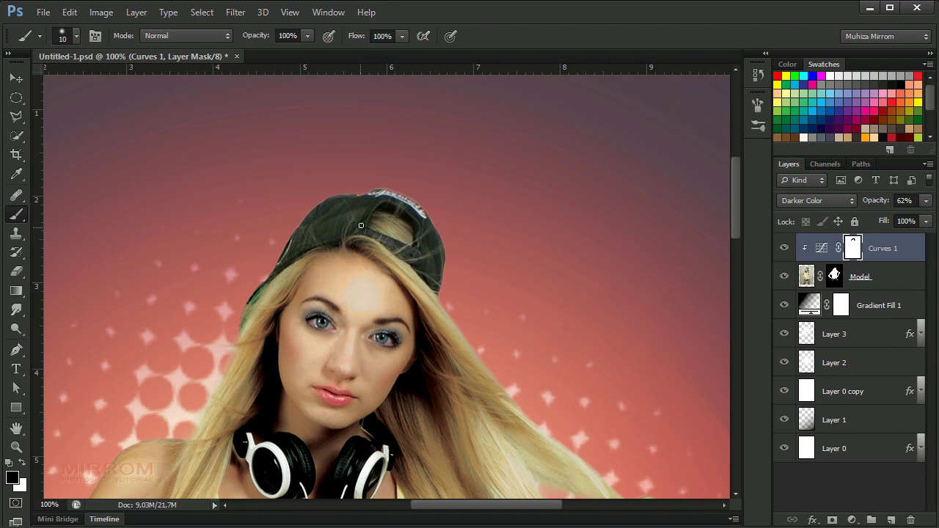
# Step: Lower the brush opacity to 68% and paint the Curves effect off the hair
pyautogui.press(']')
pyautogui.scroll(-3, 417, 278)
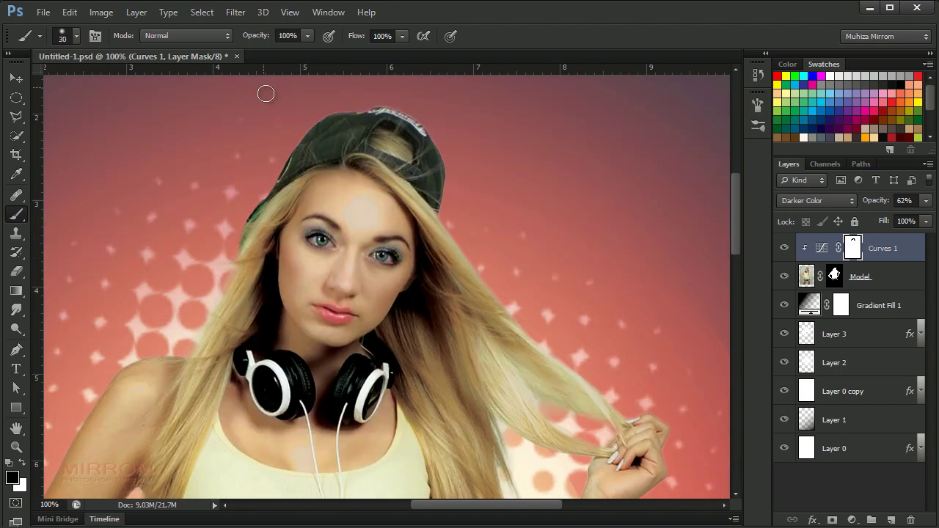
pyautogui.moveTo(307, 41); pyautogui.dragTo(292, 52)
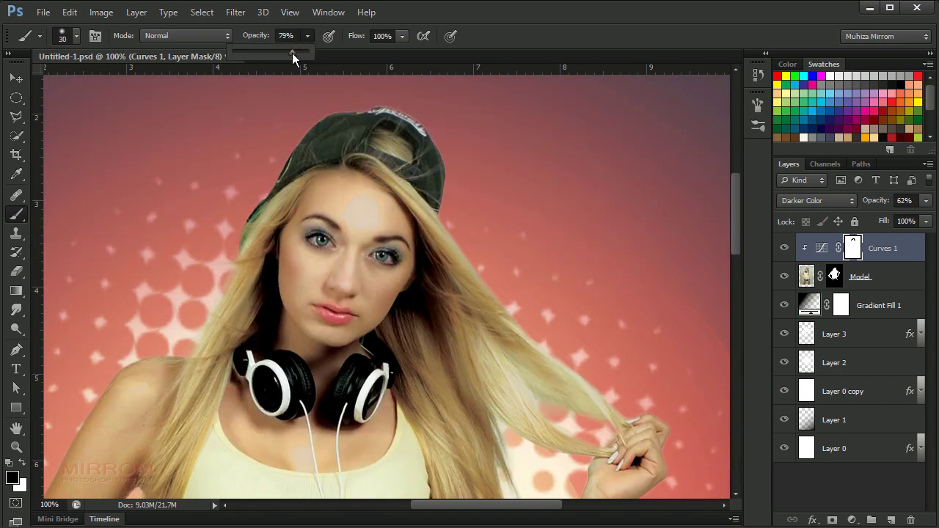
pyautogui.click(428, 267)
pyautogui.moveTo(423, 249)
pyautogui.mouseDown()
pyautogui.moveTo(394, 335)
pyautogui.moveTo(428, 335)
pyautogui.moveTo(413, 365)
pyautogui.mouseUp()
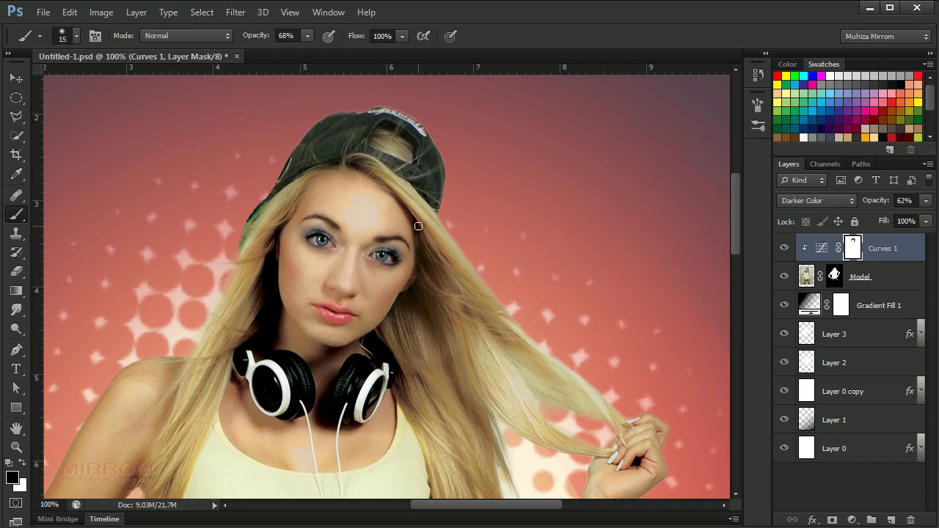
# Step: Paint the Curves effect off the left and right headphone earcups with a 20–35 px brush
pyautogui.press(']')
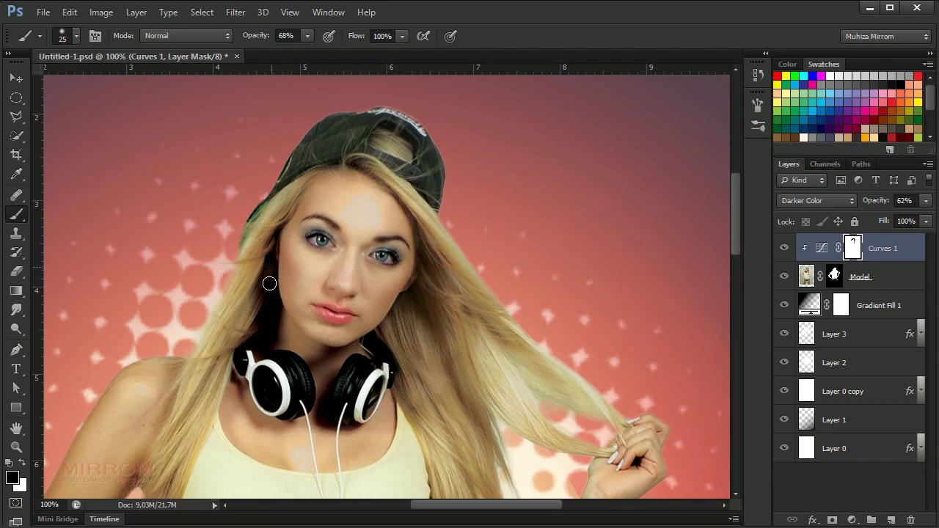
pyautogui.press(']')
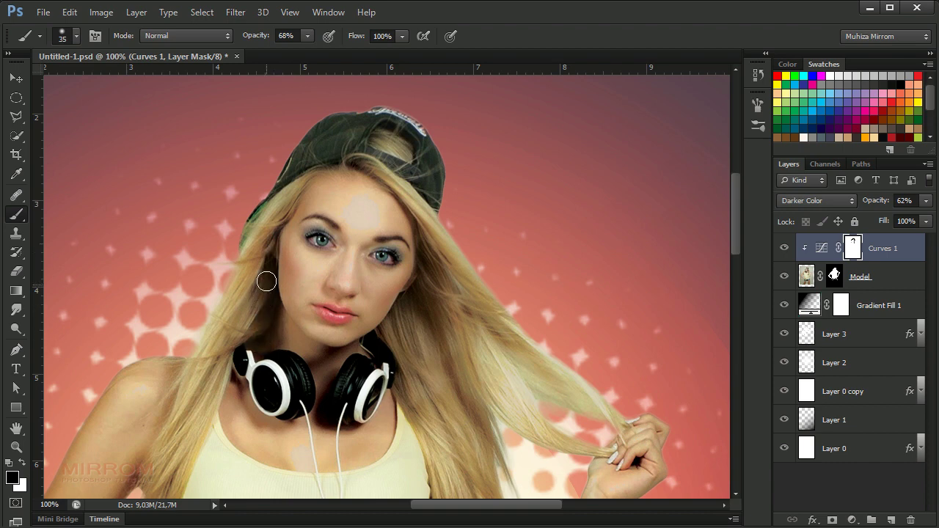
pyautogui.press('[')
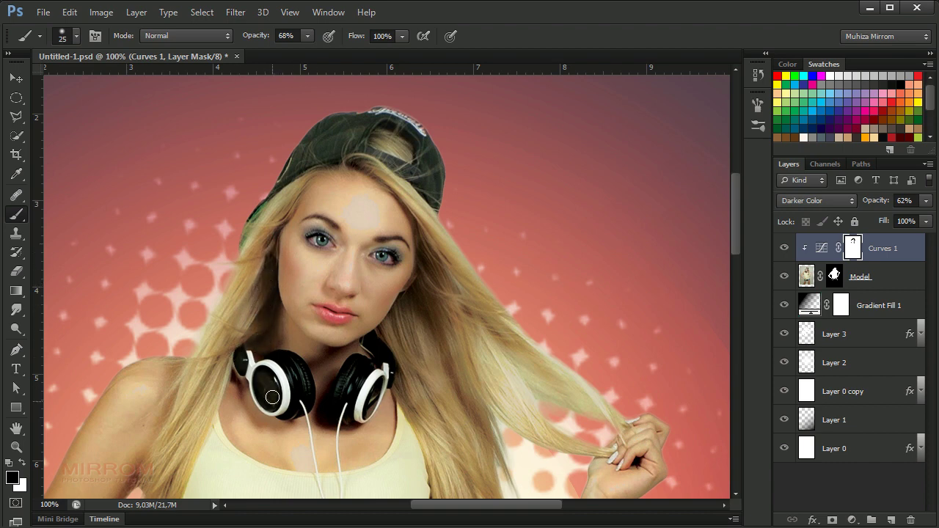
pyautogui.moveTo(266, 398); pyautogui.dragTo(287, 419)
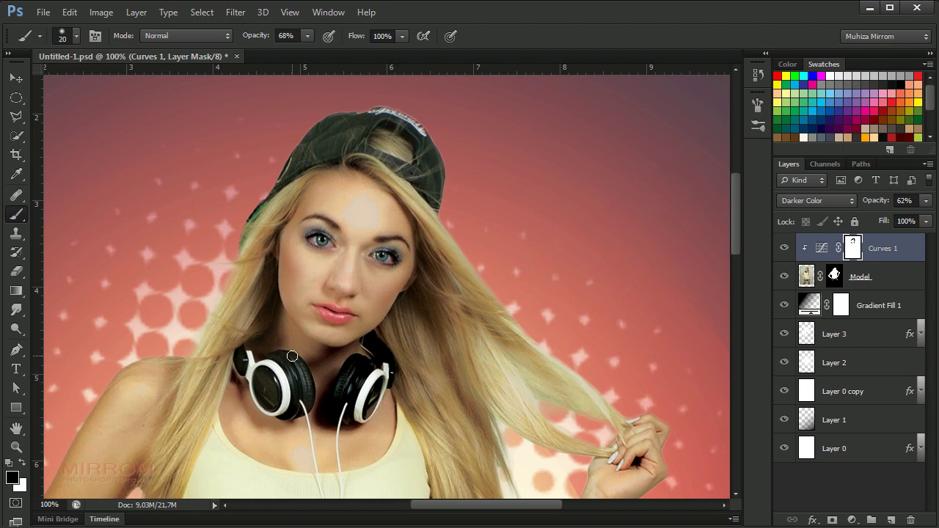
pyautogui.press('[')
pyautogui.moveTo(337, 391)
pyautogui.mouseDown()
pyautogui.moveTo(391, 373)
pyautogui.moveTo(385, 354)
pyautogui.moveTo(346, 393)
pyautogui.mouseUp()
pyautogui.press('[')
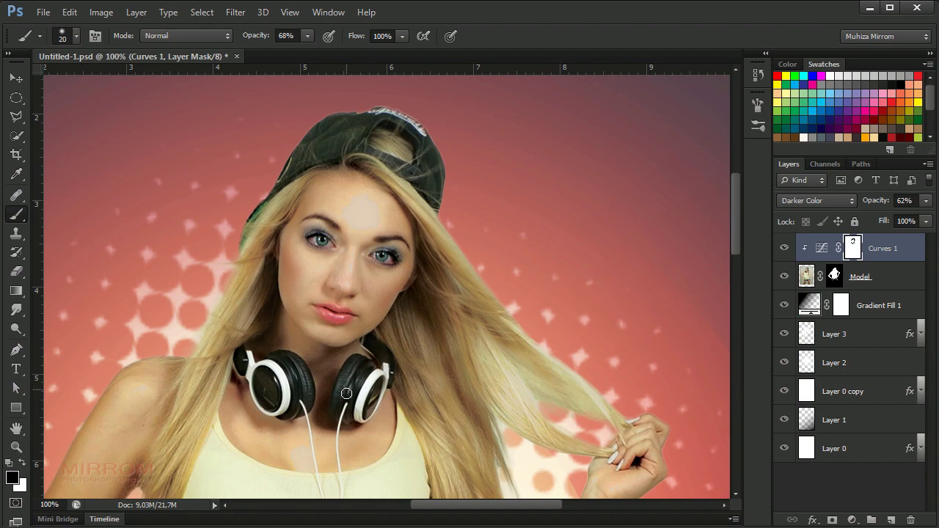
pyautogui.scroll(-5, 446, 273)
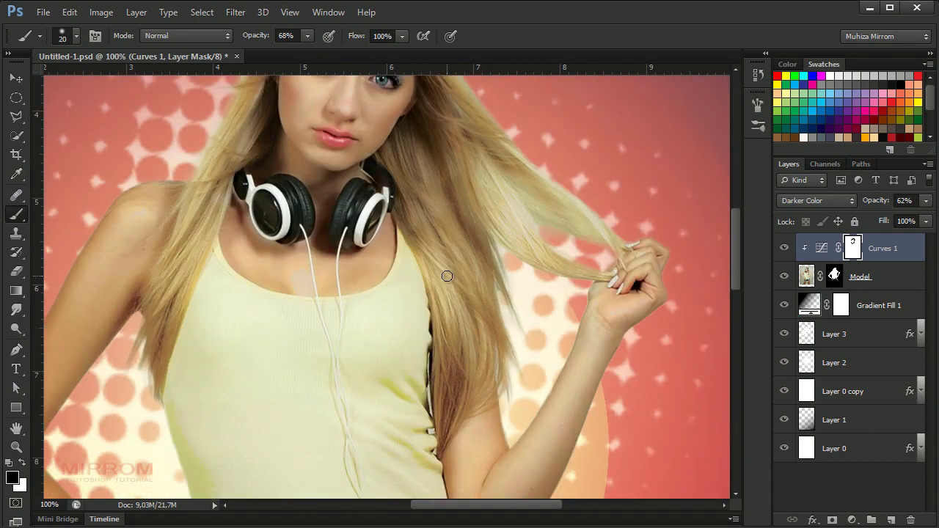
pyautogui.scroll(-1, 448, 271)
pyautogui.scroll(2, 418, 385)
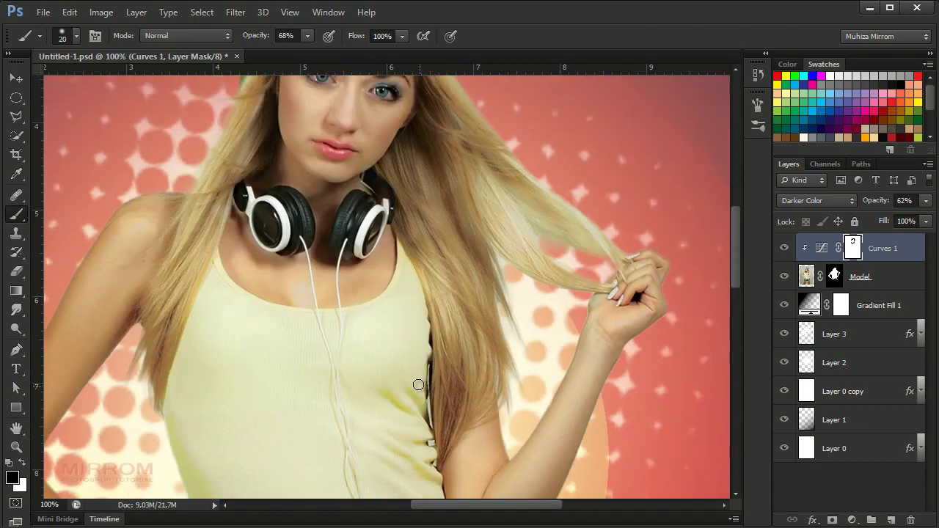
pyautogui.keyDown('alt'); pyautogui.click(388, 354); pyautogui.keyUp('alt')
pyautogui.keyDown('alt'); pyautogui.click(389, 354); pyautogui.keyUp('alt')
pyautogui.keyDown('alt'); pyautogui.click(421, 259); pyautogui.keyUp('alt')
# Step: Add a Gradient Map adjustment layer blended in Lighten mode
pyautogui.hotkey('ctrl', '2')
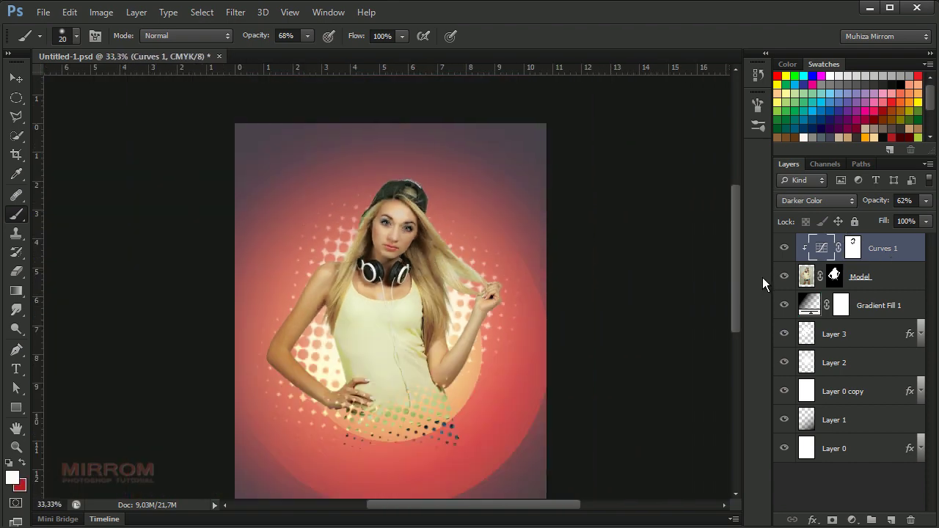
pyautogui.press('v')
pyautogui.click(852, 519)
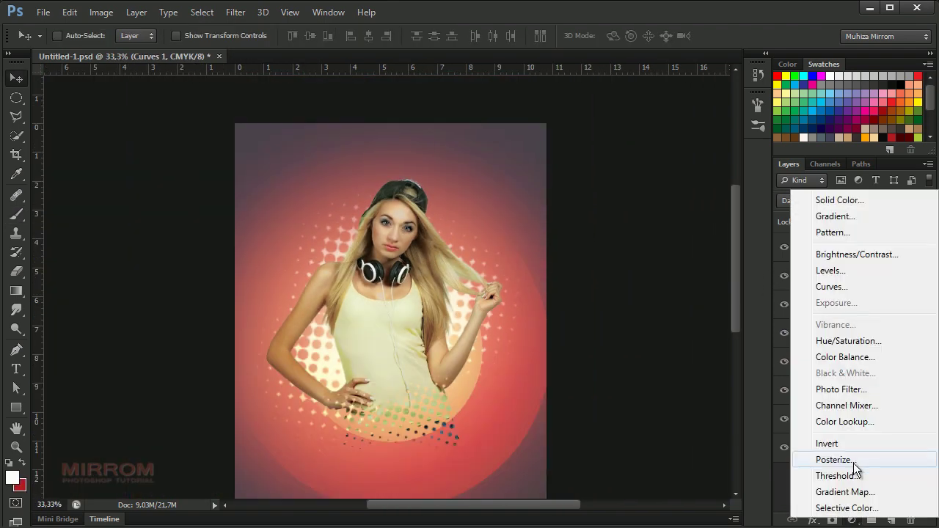
pyautogui.click(851, 492)
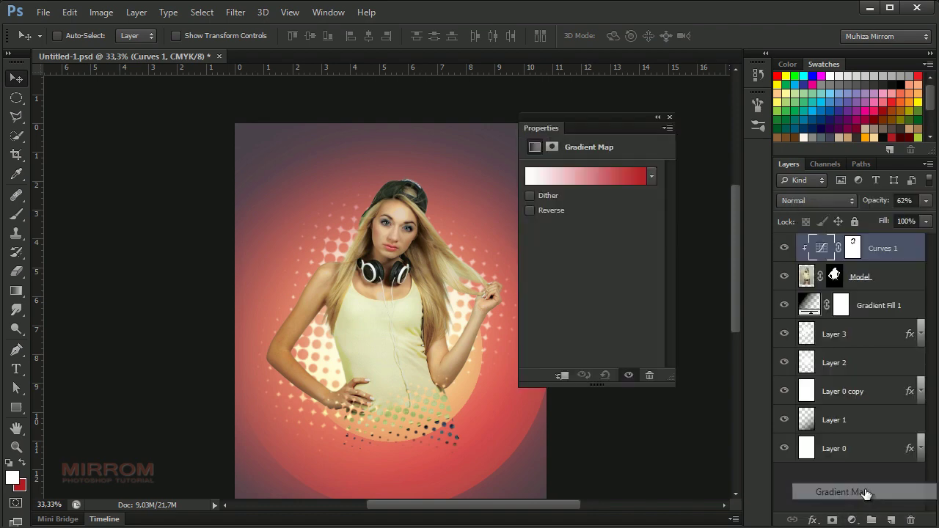
pyautogui.click(819, 202)
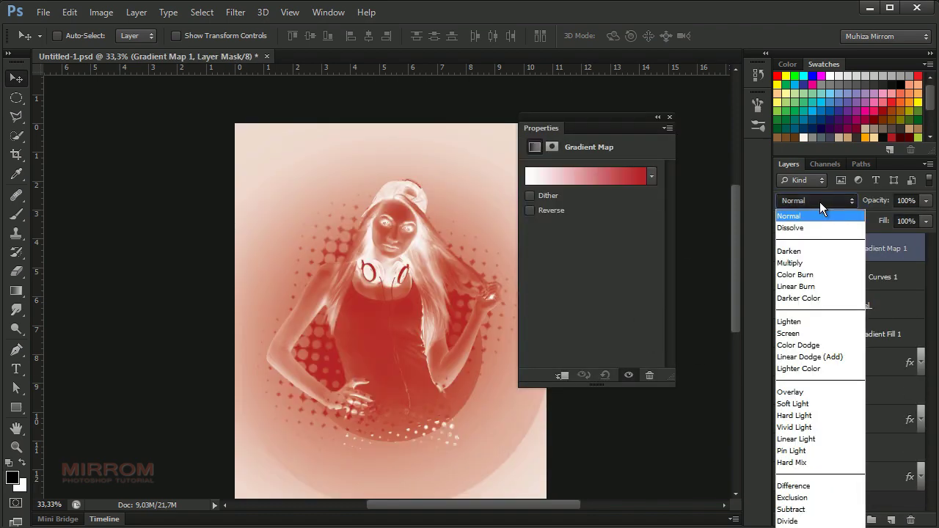
pyautogui.click(803, 323)
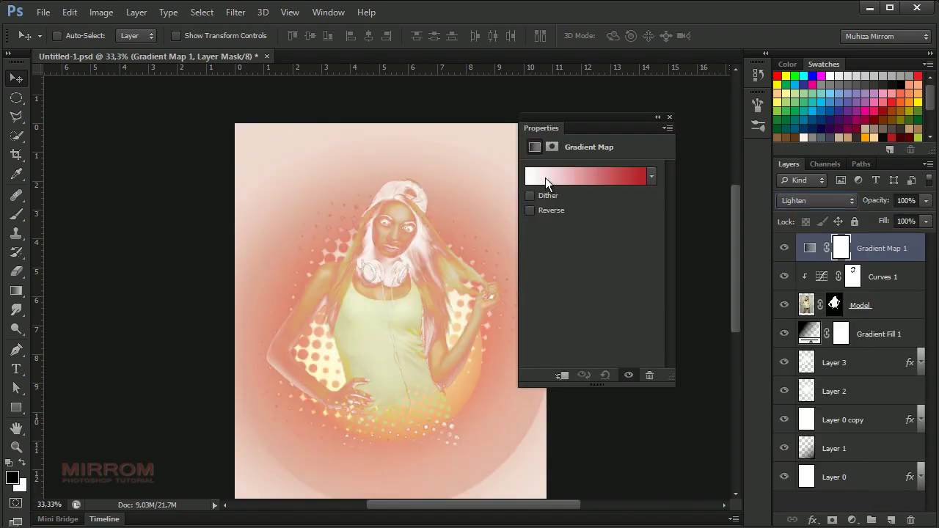
# Step: Set the gradient's left stop to mauve 7B6474 and add a middle stop at 50%
pyautogui.click(545, 177)
pyautogui.click(547, 390)
pyautogui.click(616, 448)
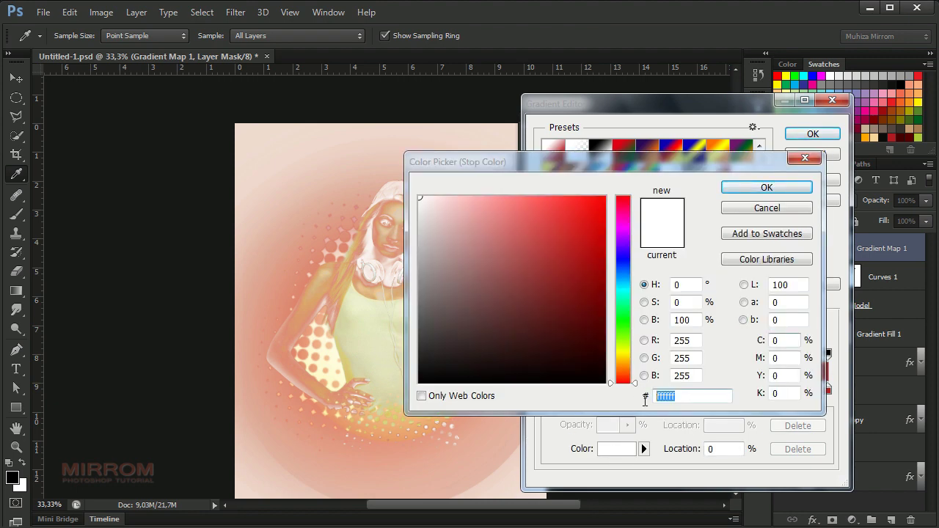
pyautogui.write('7B6474')
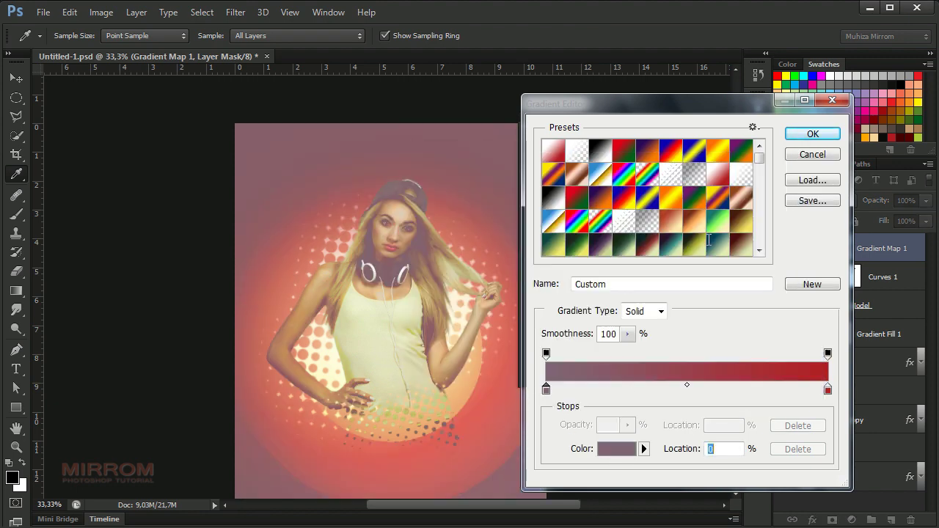
pyautogui.click(767, 187)
pyautogui.click(660, 390)
pyautogui.moveTo(555, 389); pyautogui.dragTo(668, 389)
pyautogui.write('50')
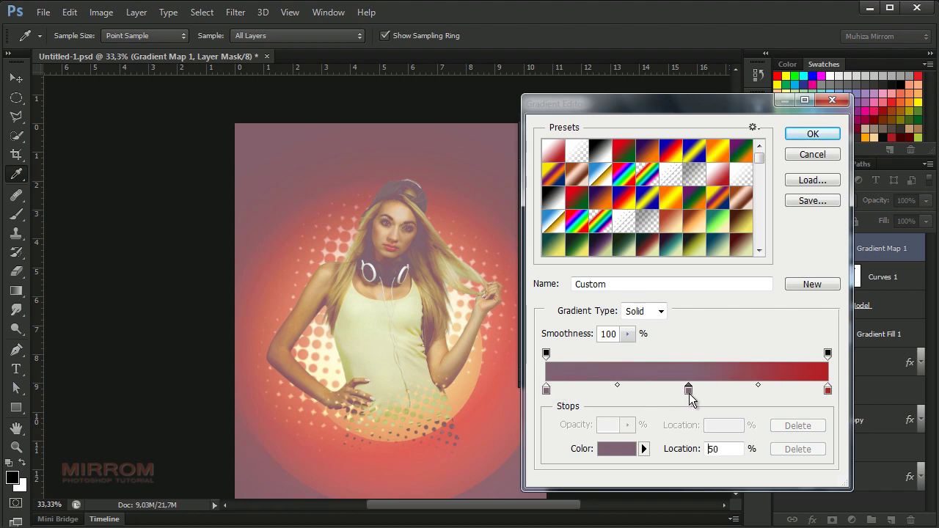
pyautogui.press('Return')
# Step: Colour the middle stop peach f1ae87 and the right stop fdcf8e, then accept the gradient
pyautogui.click(615, 449)
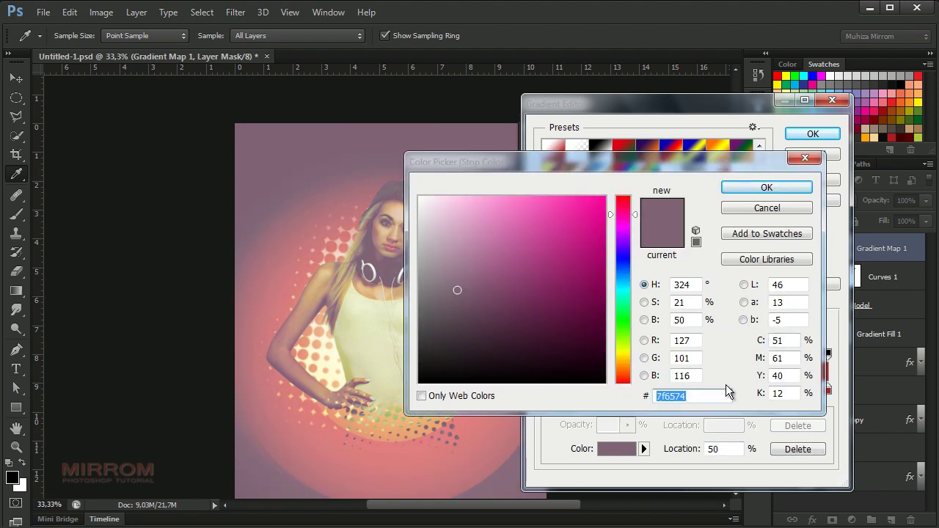
pyautogui.write('f1ae87')
pyautogui.click(765, 188)
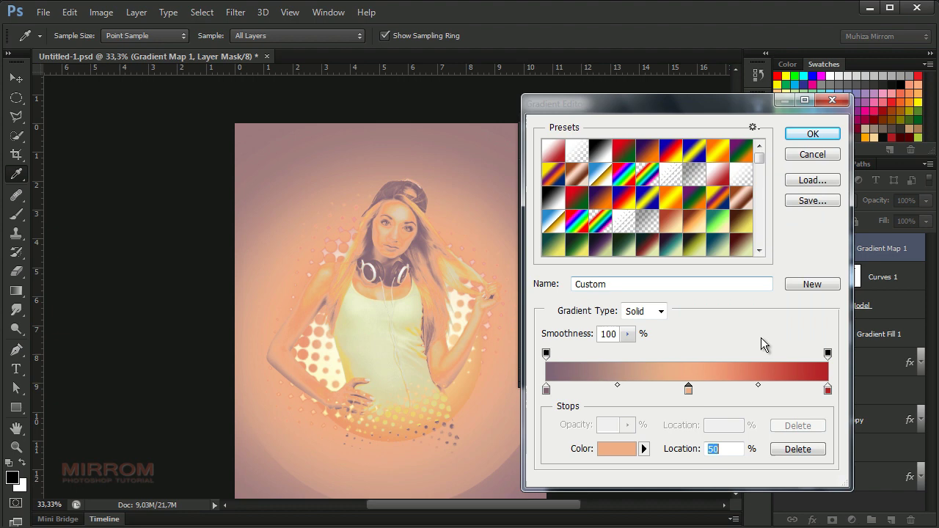
pyautogui.click(827, 389)
pyautogui.click(616, 448)
pyautogui.click(690, 396)
pyautogui.write('fdcf8e')
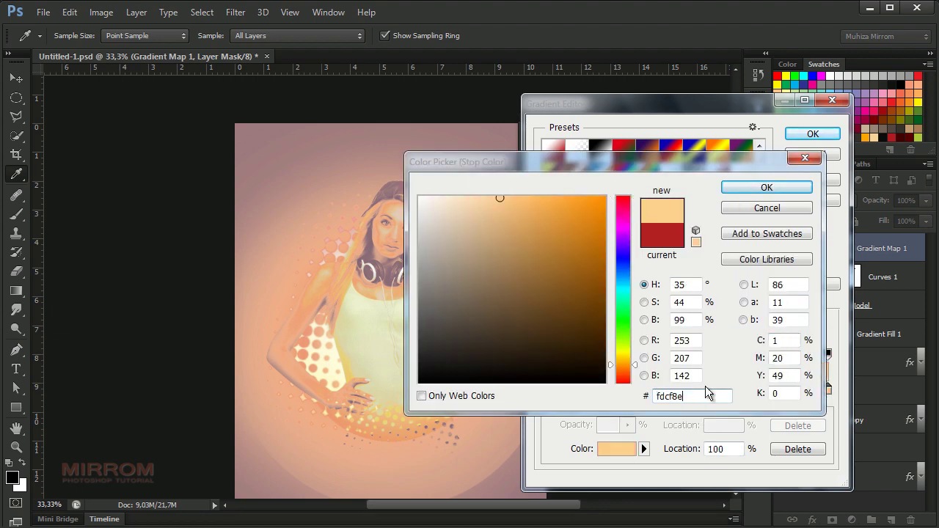
pyautogui.click(764, 188)
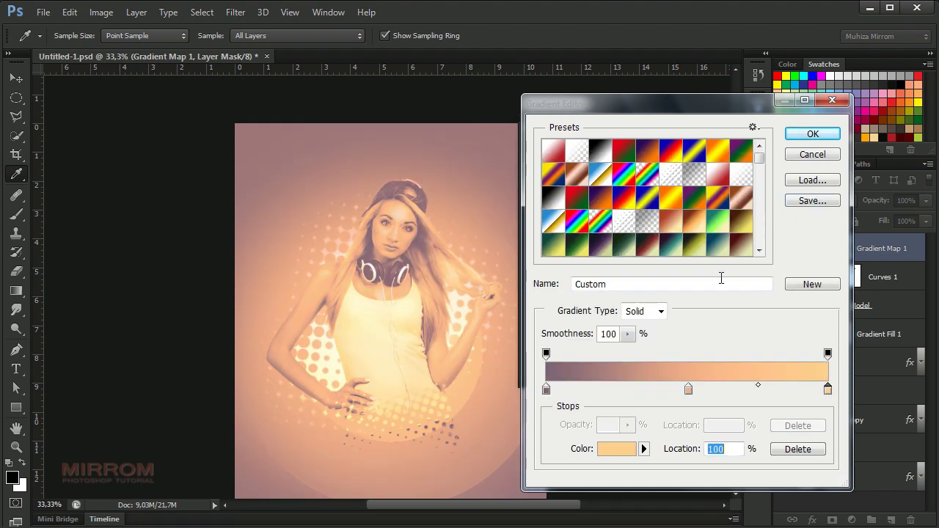
pyautogui.click(807, 136)
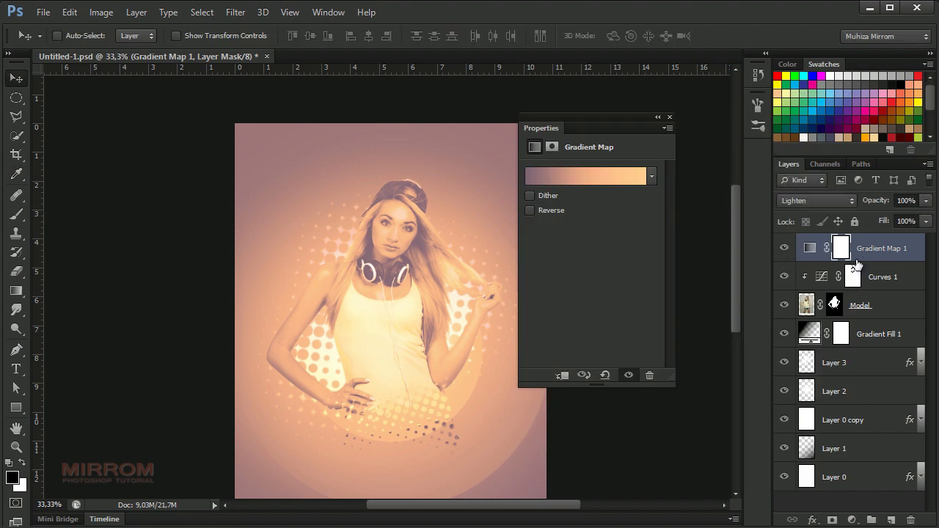
# Step: Clip Gradient Map 1 to the model layer and lower its opacity to 64%
pyautogui.click(561, 376)
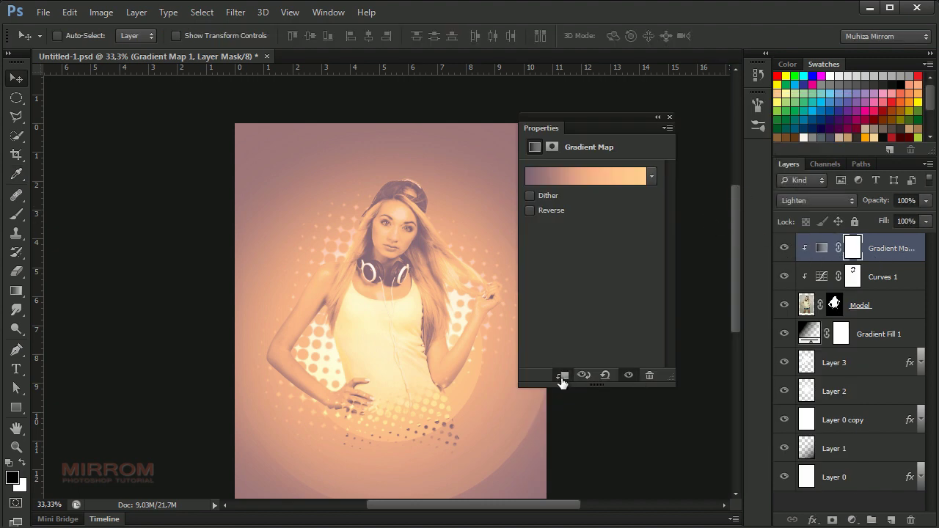
pyautogui.moveTo(611, 117); pyautogui.dragTo(656, 123)
pyautogui.click(714, 124)
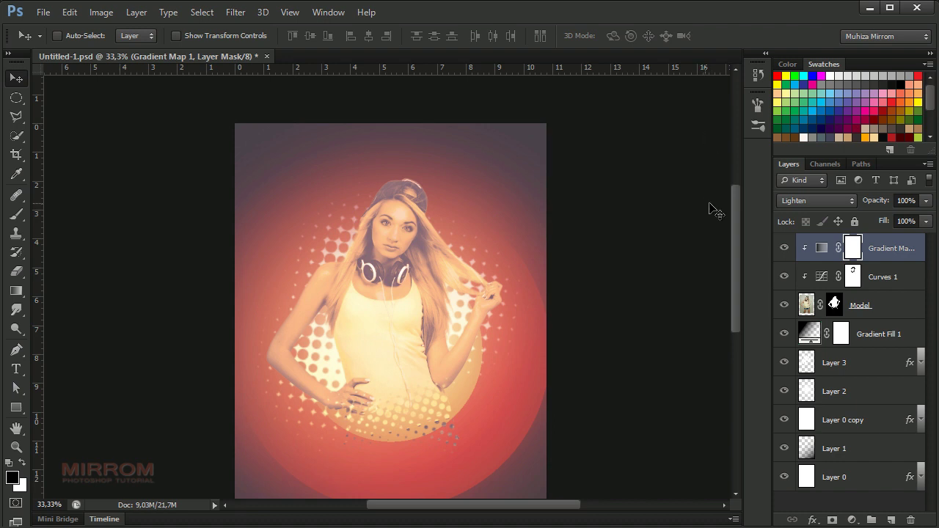
pyautogui.click(902, 248)
pyautogui.click(926, 200)
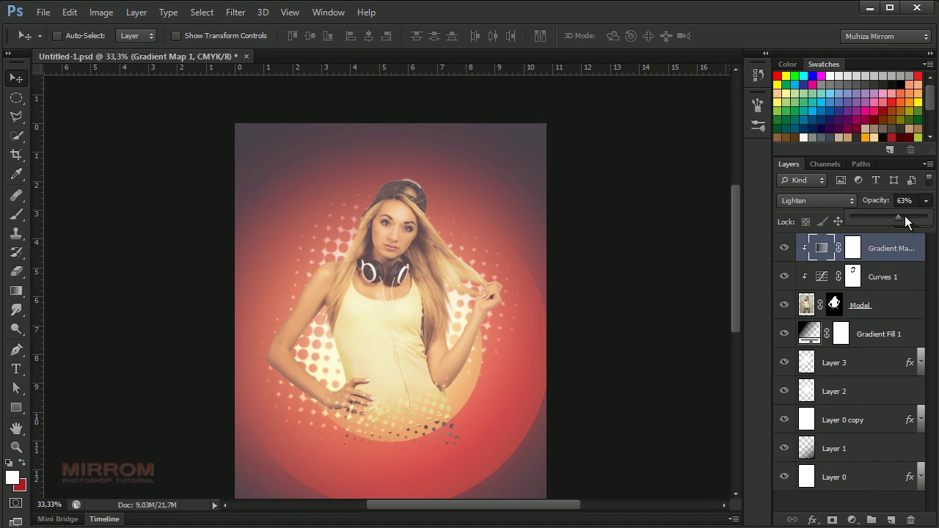
pyautogui.moveTo(905, 215); pyautogui.dragTo(906, 208)
# Step: Toggle Gradient Map 1 off and on to compare, checking the model's face close up
pyautogui.click(784, 247)
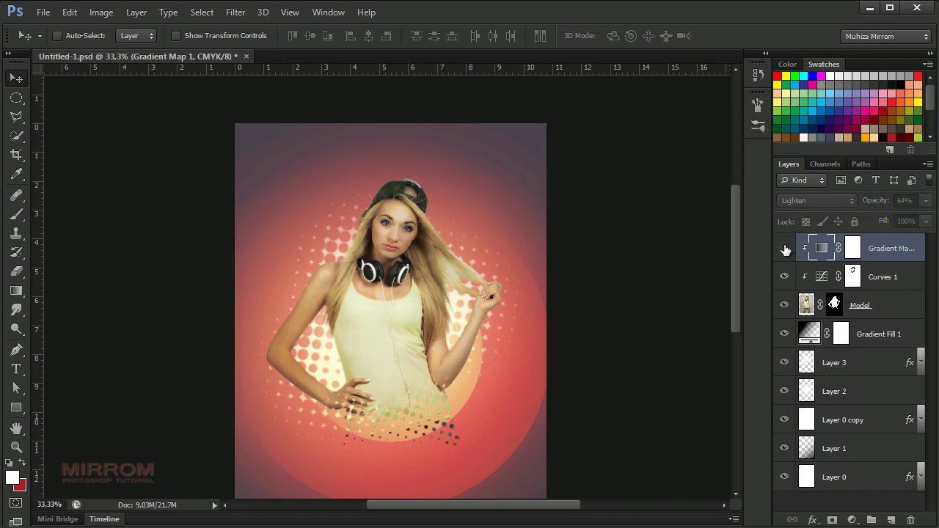
pyautogui.click(433, 272)
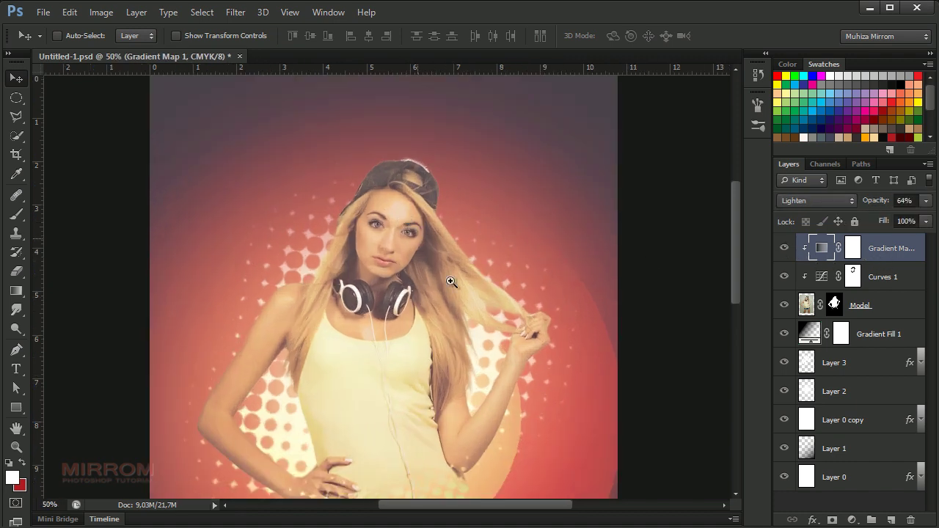
pyautogui.click(402, 171)
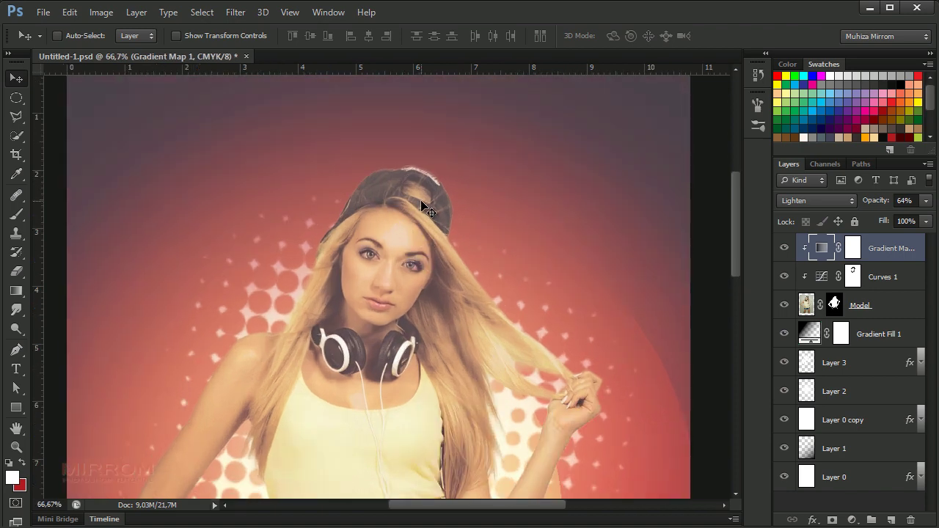
pyautogui.scroll(-3, 431, 240)
pyautogui.scroll(2, 431, 241)
pyautogui.scroll(2, 513, 293)
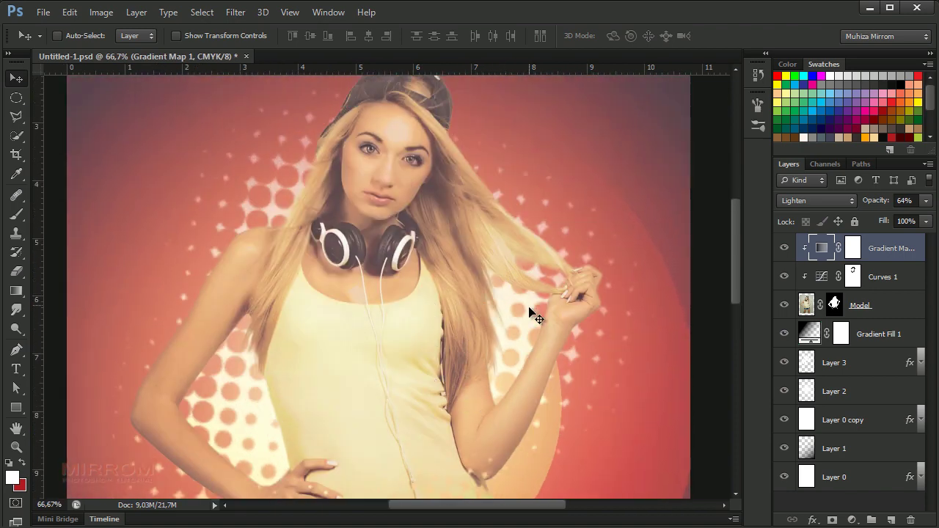
pyautogui.hotkey('ctrl', '-')
pyautogui.moveTo(498, 500); pyautogui.dragTo(530, 502)
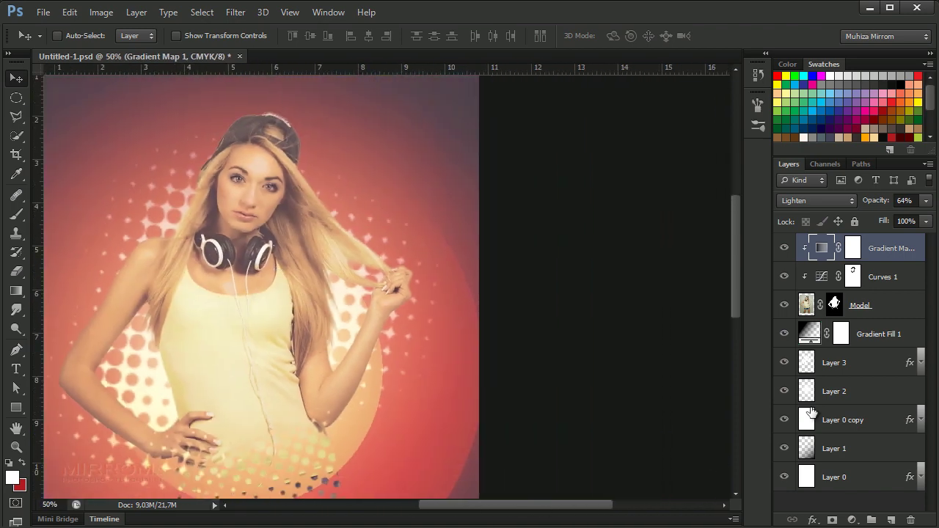
pyautogui.click(852, 519)
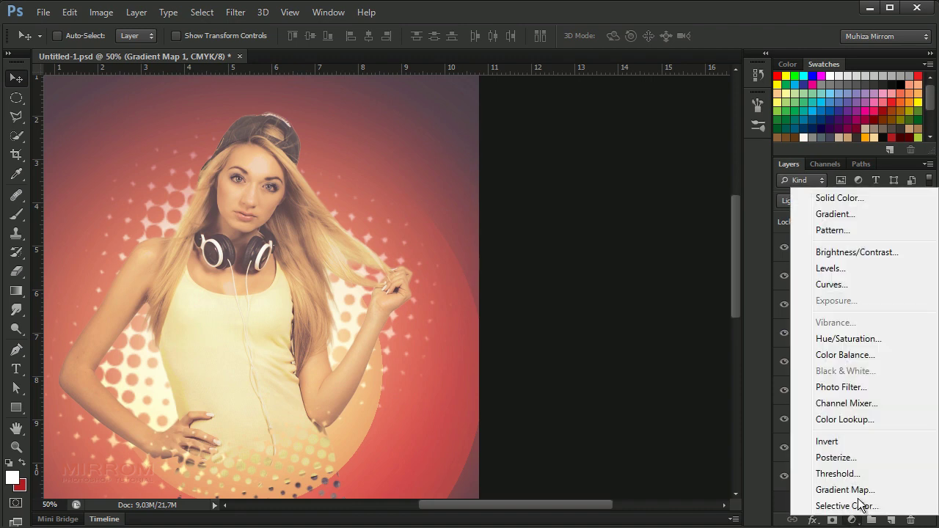
# Step: Add a Brightness/Contrast layer clipped above Gradient Map 1, with Brightness -5 and Contrast 78
pyautogui.click(844, 254)
pyautogui.click(606, 382)
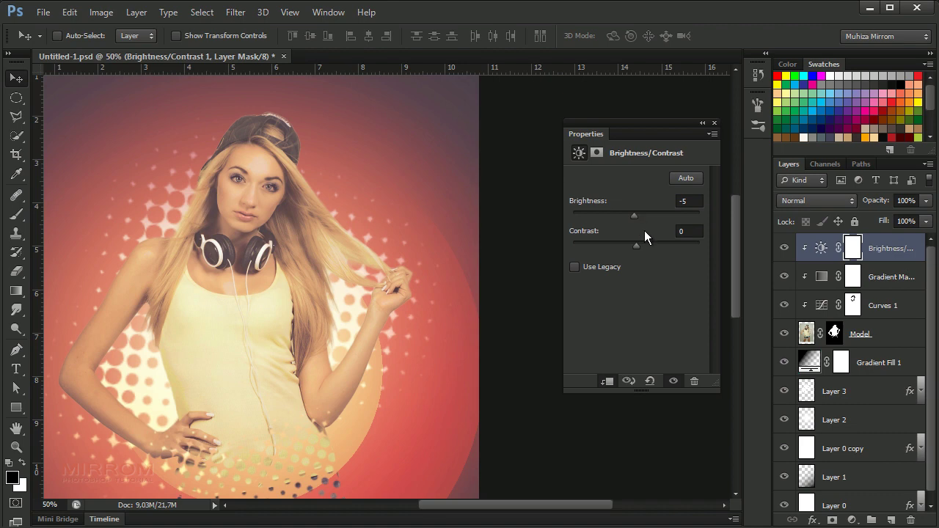
pyautogui.moveTo(637, 246); pyautogui.dragTo(653, 247)
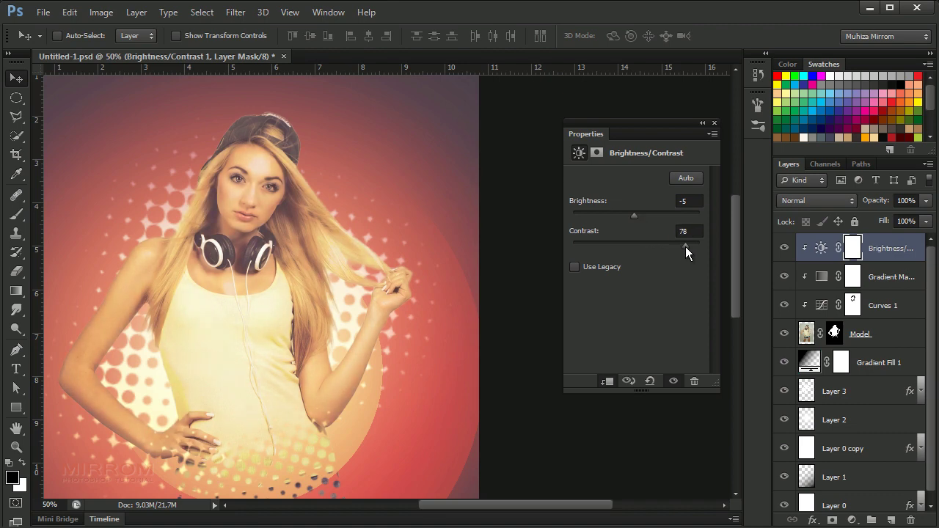
pyautogui.click(713, 123)
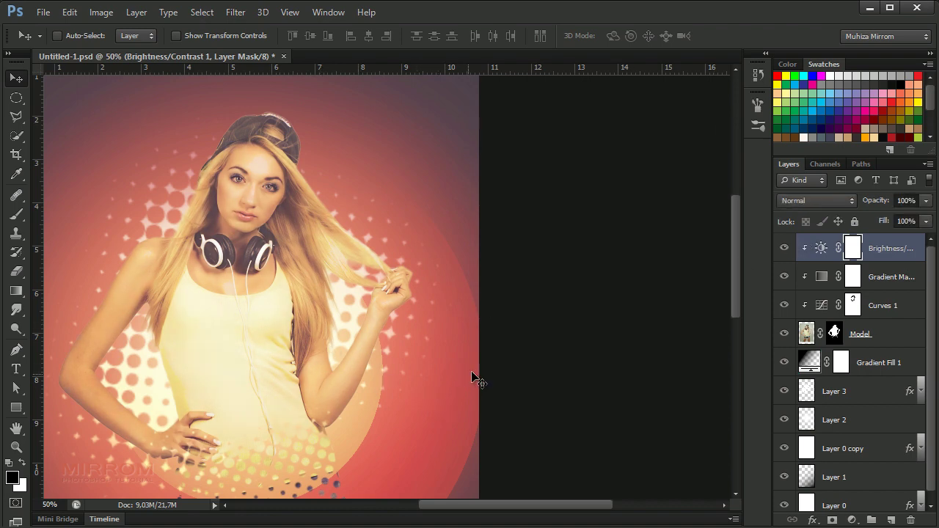
pyautogui.moveTo(484, 506); pyautogui.dragTo(461, 506)
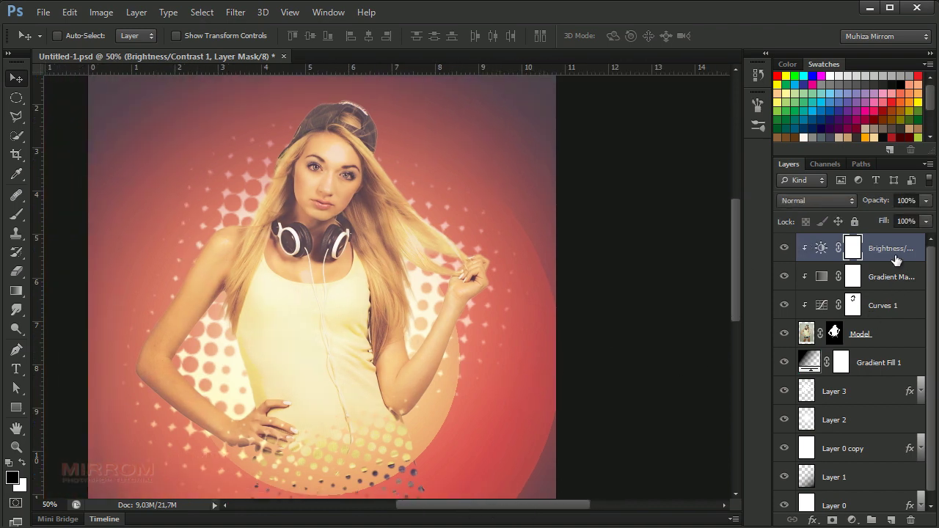
# Step: Merge all visible layers into a new Layer 4 and apply the Minimum filter to it
pyautogui.click(895, 254)
pyautogui.hotkey('ctrl', 'alt', 'shift', 'e')
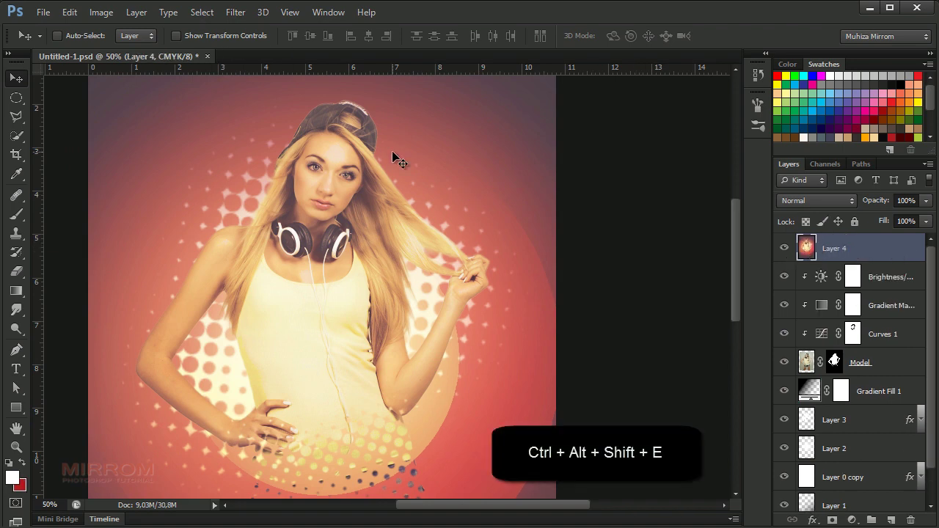
pyautogui.click(237, 13)
pyautogui.moveTo(246, 284)
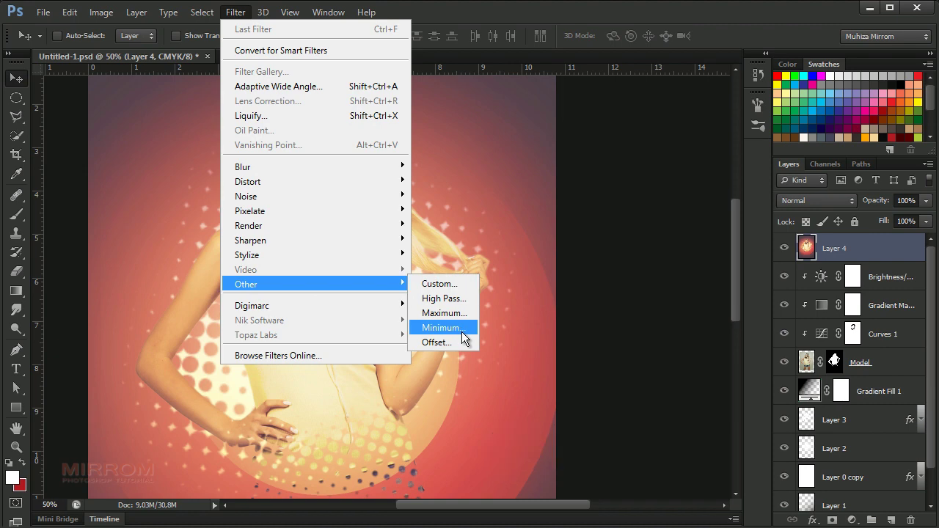
pyautogui.click(462, 328)
pyautogui.click(565, 379)
pyautogui.click(565, 379)
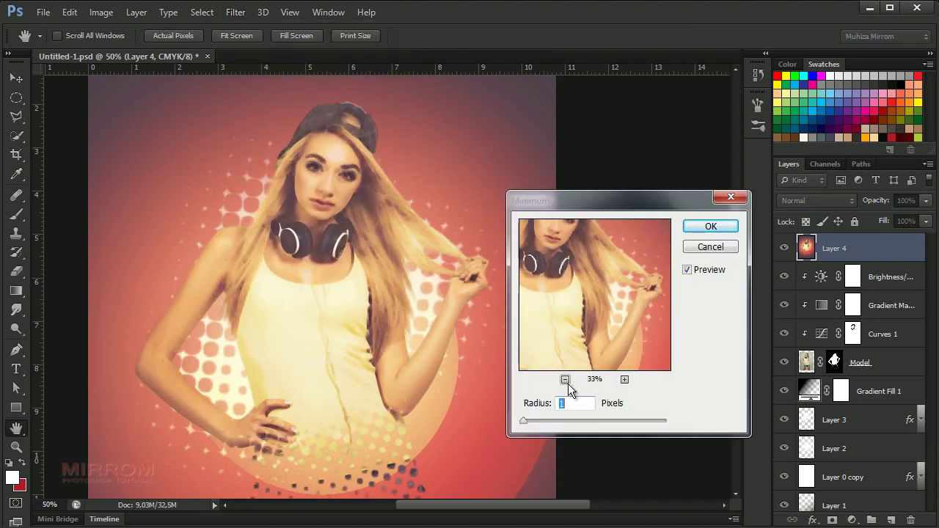
pyautogui.click(696, 248)
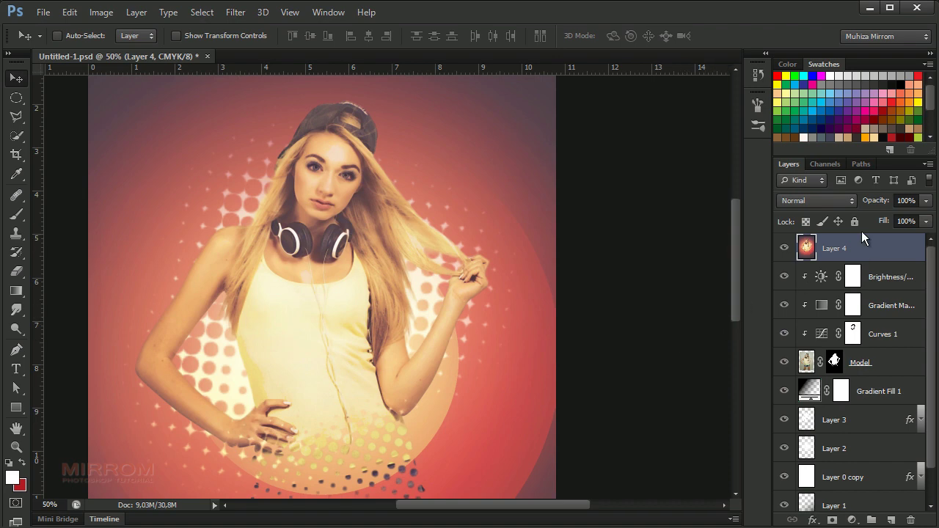
# Step: Blend Layer 4 in Soft Light mode at 100% opacity and fit the poster in the window
pyautogui.click(816, 201)
pyautogui.click(799, 404)
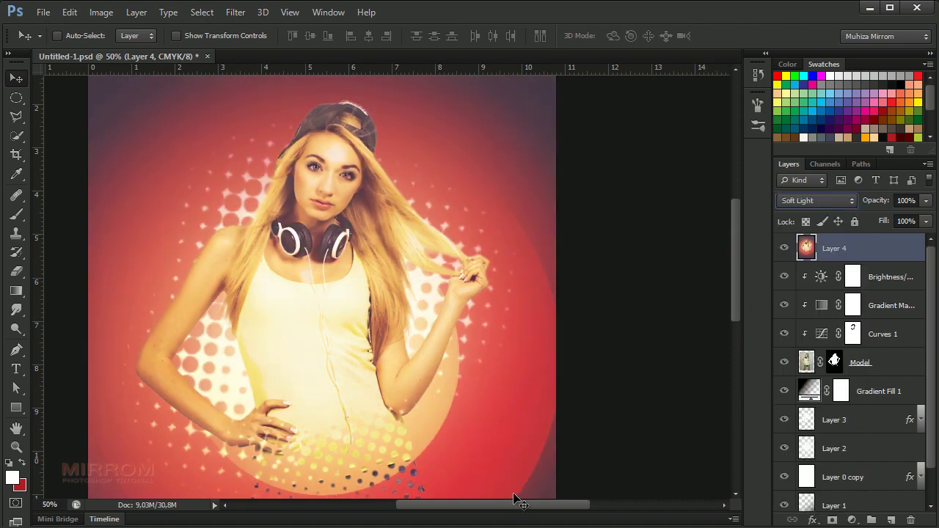
pyautogui.moveTo(523, 505); pyautogui.dragTo(499, 505)
pyautogui.press('Up')
pyautogui.press('Up')
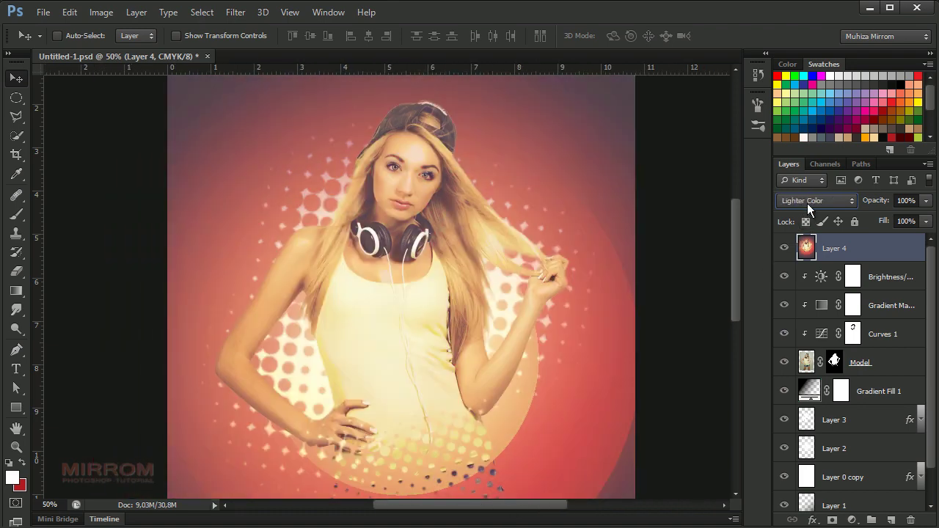
pyautogui.click(807, 203)
pyautogui.click(800, 402)
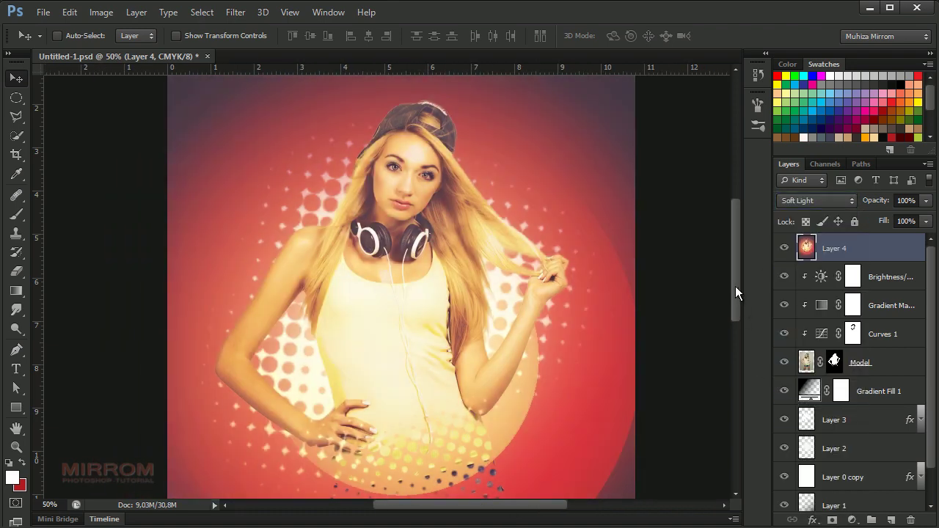
pyautogui.moveTo(734, 286)
pyautogui.mouseDown()
pyautogui.moveTo(733, 251)
pyautogui.moveTo(729, 333)
pyautogui.moveTo(726, 282)
pyautogui.mouseUp()
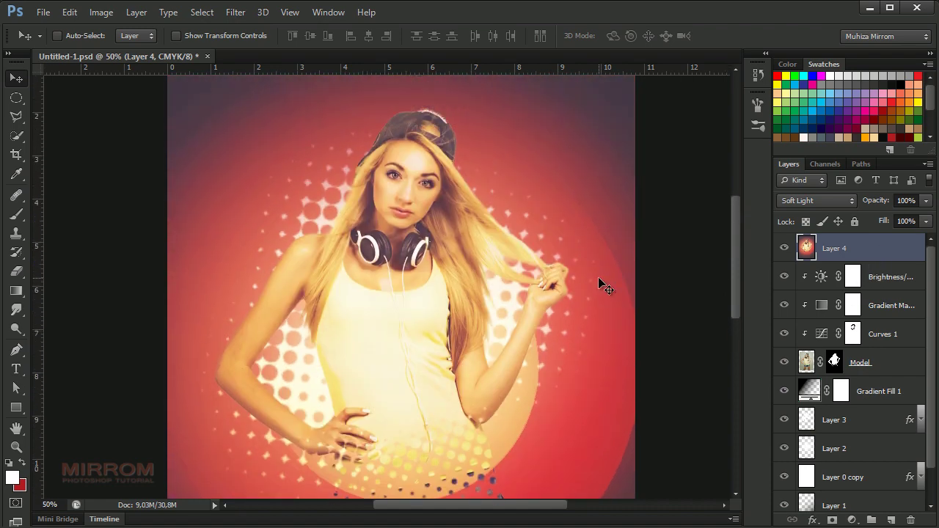
pyautogui.hotkey('ctrl', '0')
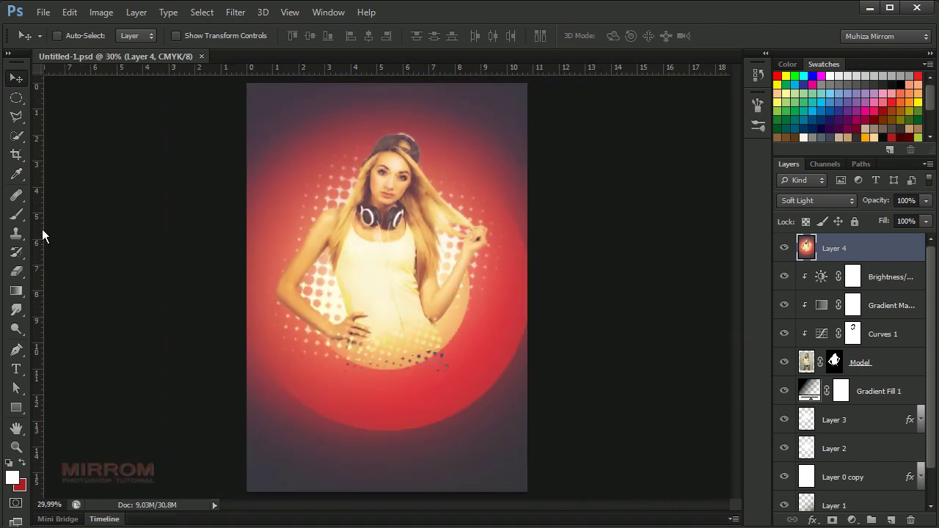
# Step: Add a vertical guide at the poster's centre and zoom into the lower half
pyautogui.moveTo(55, 211); pyautogui.dragTo(386, 146)
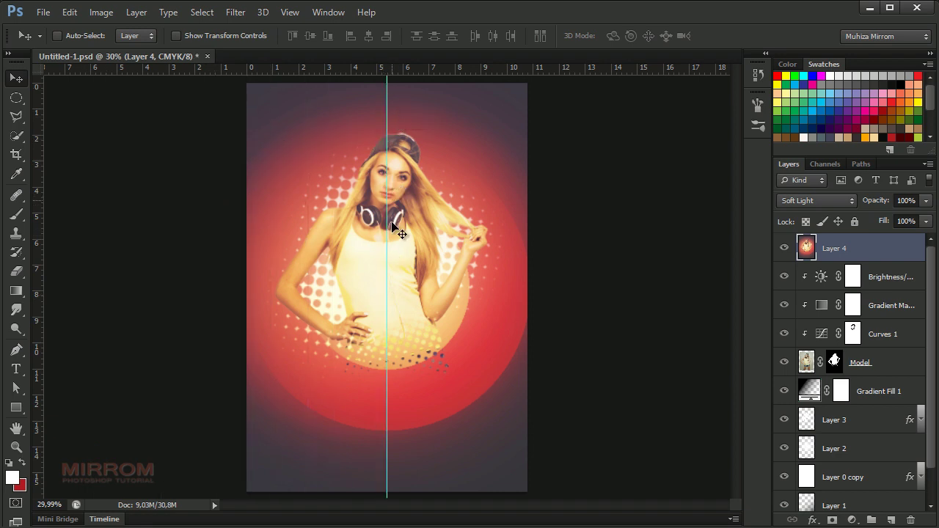
pyautogui.click(403, 262)
pyautogui.scroll(-3, 382, 283)
pyautogui.scroll(-3, 378, 293)
pyautogui.scroll(-1, 376, 298)
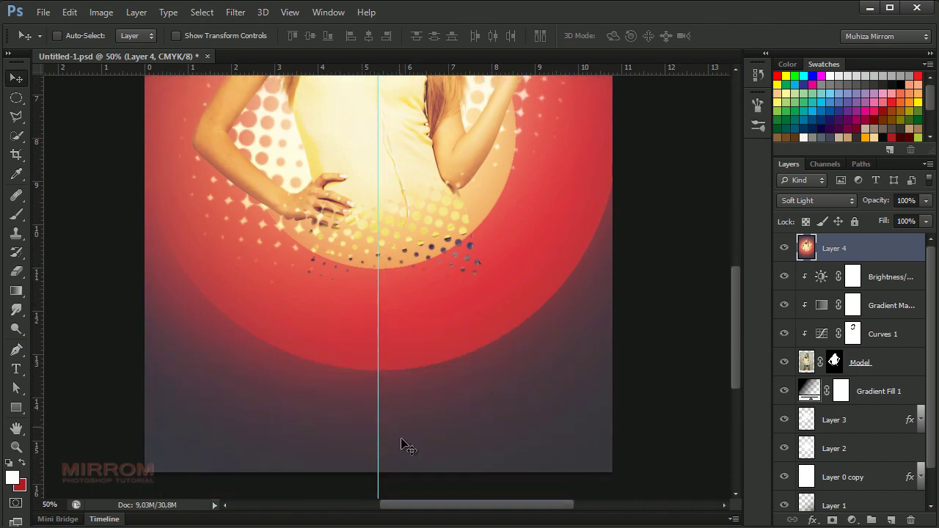
pyautogui.moveTo(418, 509); pyautogui.dragTo(440, 507)
# Step: Type the title PARTY in white Impact on the centre guide and position it
pyautogui.press('t')
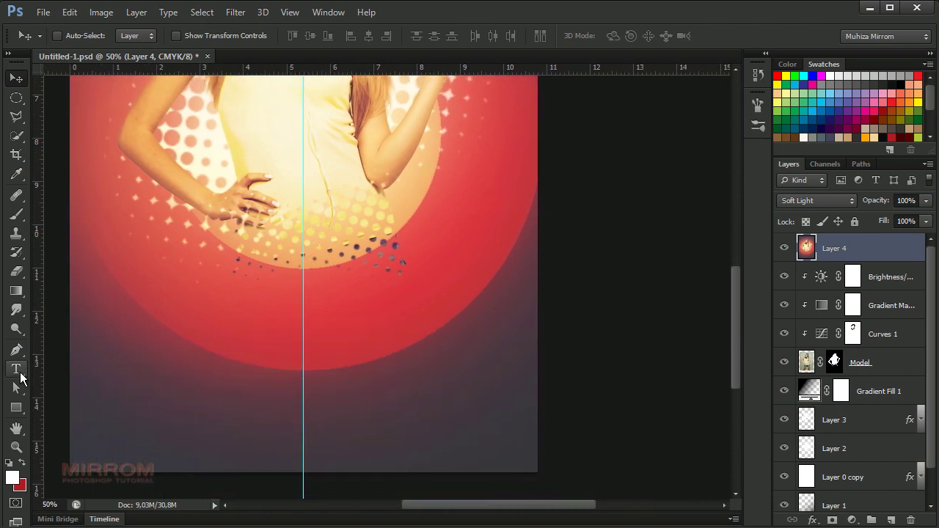
pyautogui.click(532, 36)
pyautogui.click(625, 119)
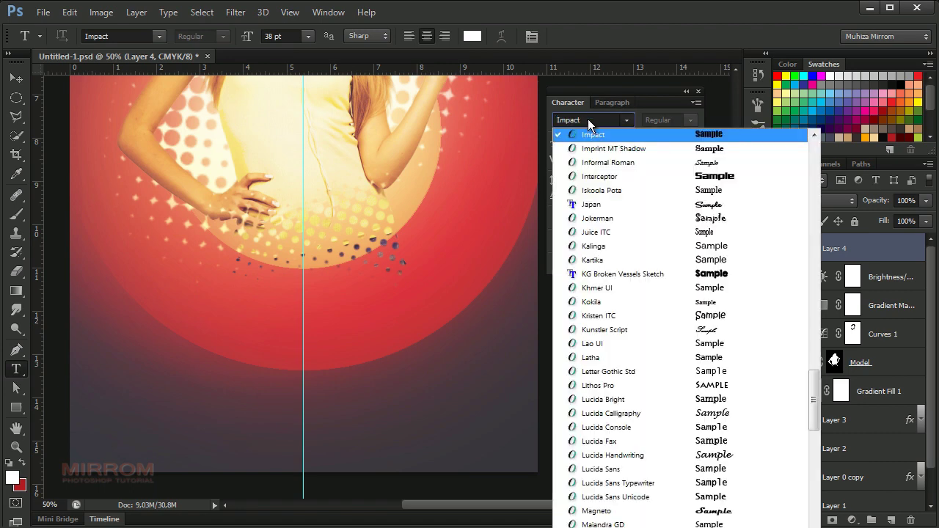
pyautogui.click(247, 342)
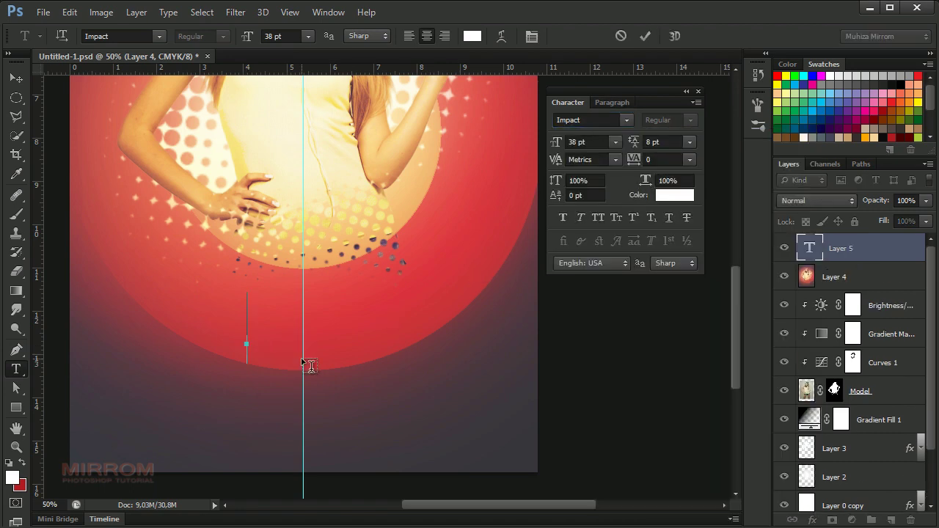
pyautogui.write('PARTY')
pyautogui.click(644, 43)
pyautogui.press('v')
pyautogui.moveTo(286, 322); pyautogui.dragTo(315, 315)
# Step: Set PARTY to 90 pt with -10 tracking and centre it below the model's hands
pyautogui.click(580, 141)
pyautogui.write('109')
pyautogui.press('Return')
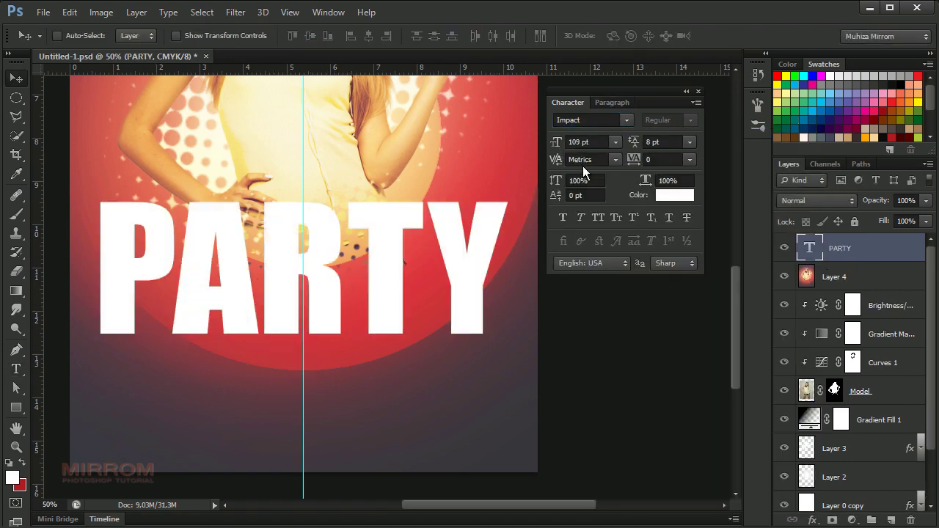
pyautogui.moveTo(551, 151); pyautogui.dragTo(549, 150)
pyautogui.moveTo(404, 234)
pyautogui.mouseDown()
pyautogui.moveTo(440, 253)
pyautogui.moveTo(443, 275)
pyautogui.mouseUp()
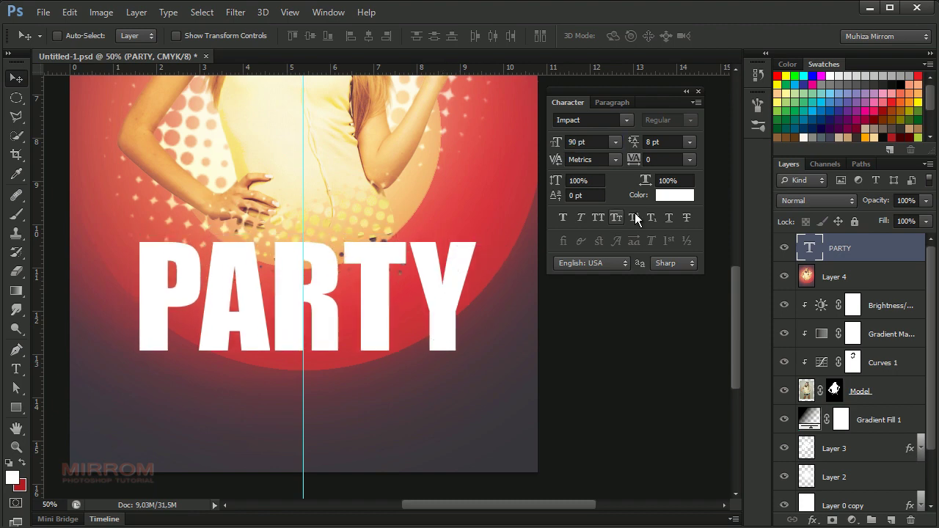
pyautogui.click(689, 159)
pyautogui.click(678, 251)
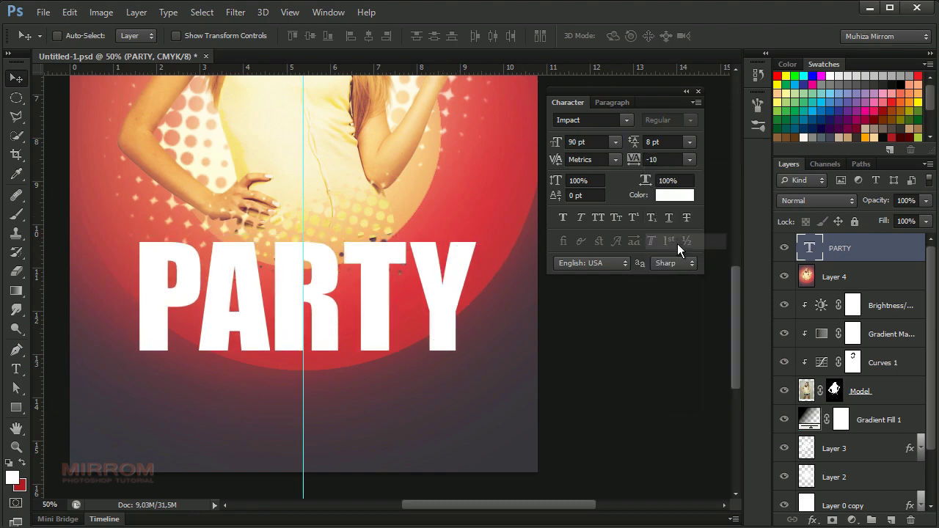
pyautogui.moveTo(378, 292); pyautogui.dragTo(373, 306)
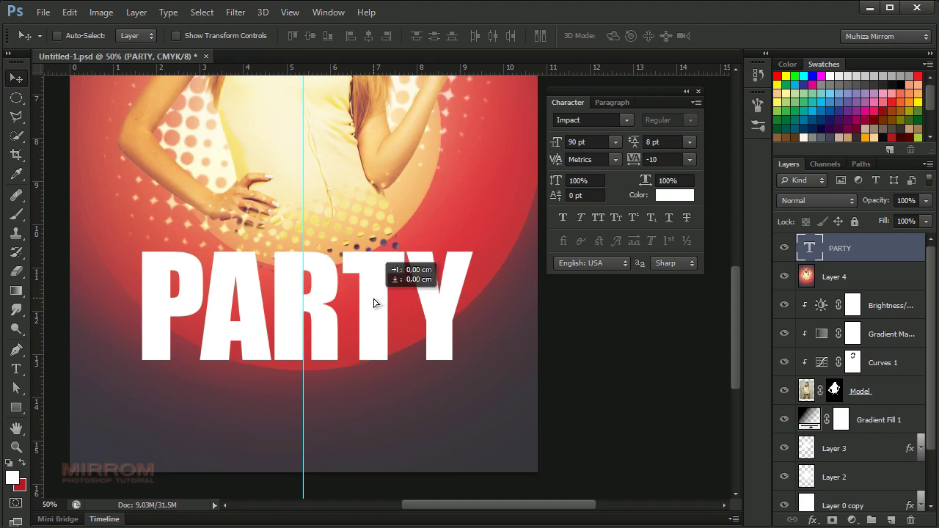
# Step: Turn on a Gradient Overlay for PARTY and set its left stop to dark brown 6a4b4a
pyautogui.doubleClick(880, 250)
pyautogui.moveTo(526, 86); pyautogui.dragTo(486, 69)
pyautogui.click(484, 267)
pyautogui.click(639, 161)
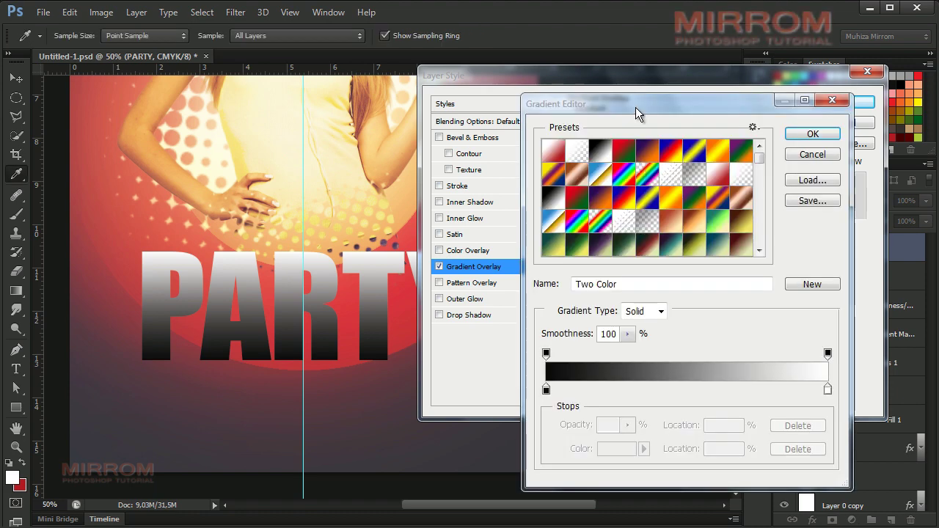
pyautogui.click(522, 372)
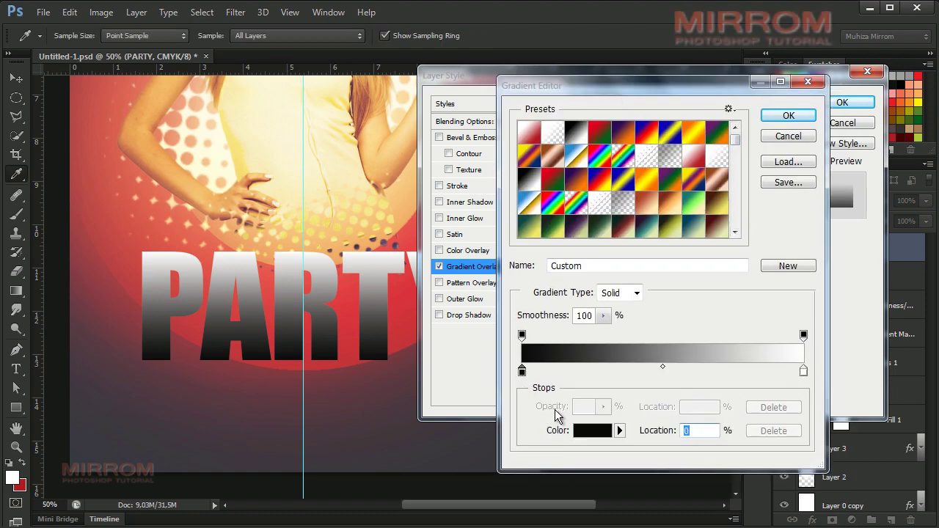
pyautogui.click(593, 430)
pyautogui.write('6a4b4a')
pyautogui.click(702, 396)
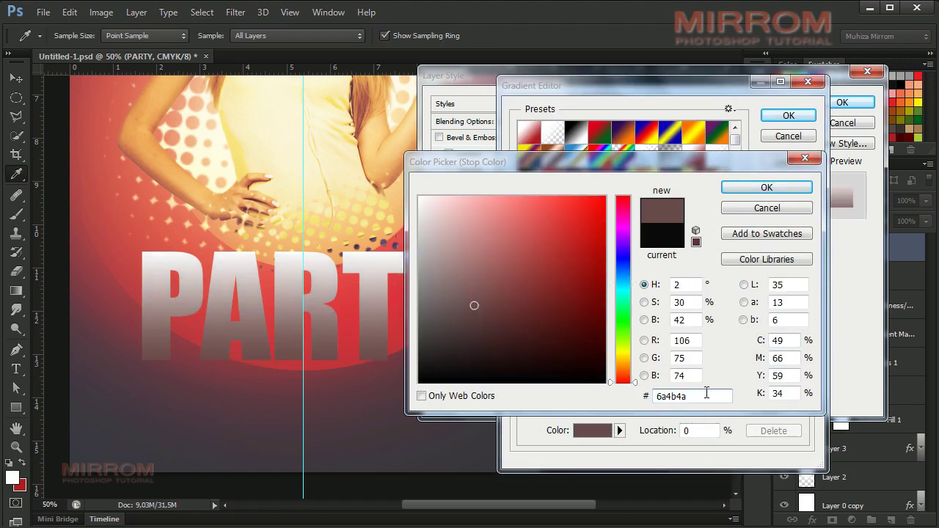
pyautogui.doubleClick(701, 396)
pyautogui.press('Return')
# Step: Add a middle gradient stop at 50% coloured red e05858
pyautogui.moveTo(649, 371); pyautogui.dragTo(663, 372)
pyautogui.click(593, 431)
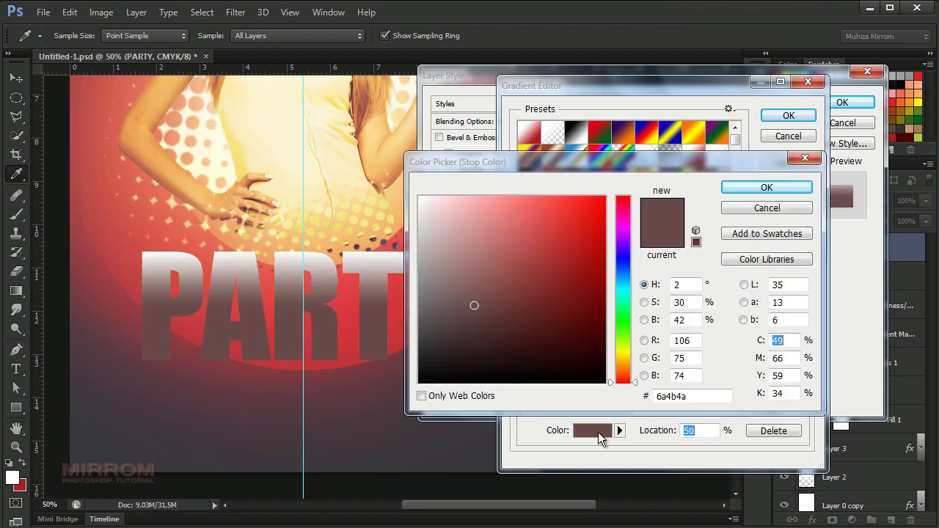
pyautogui.write('eo5858')
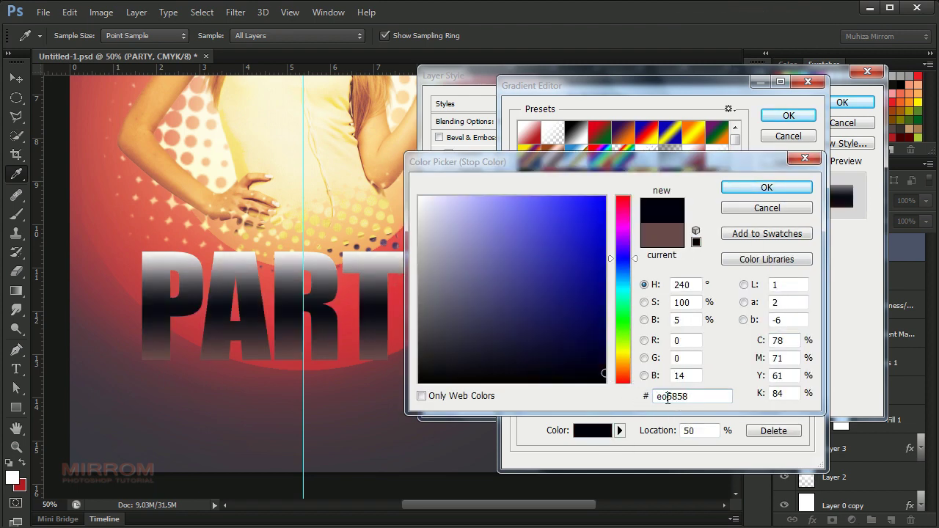
pyautogui.press('Left')
pyautogui.press('Left')
pyautogui.press('Left')
pyautogui.press('BackSpace')
pyautogui.write('0')
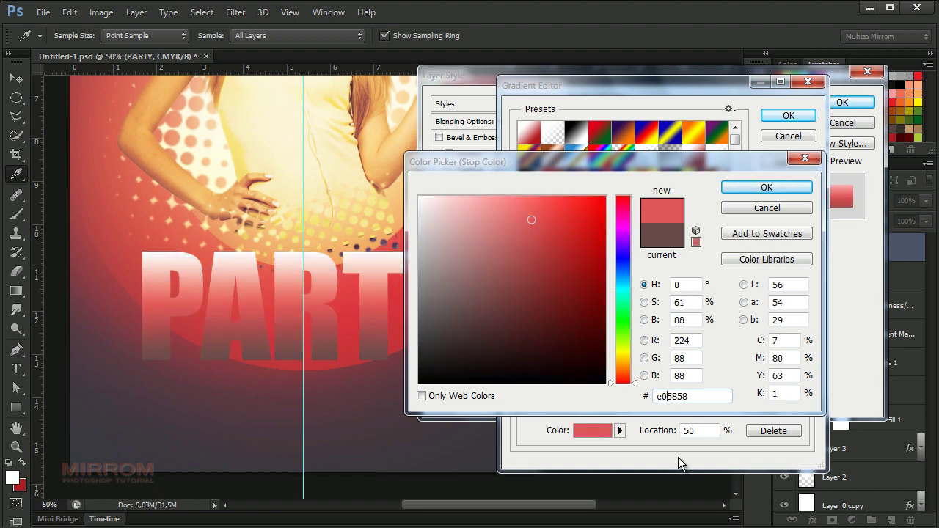
pyautogui.moveTo(703, 401); pyautogui.dragTo(629, 401)
pyautogui.click(766, 187)
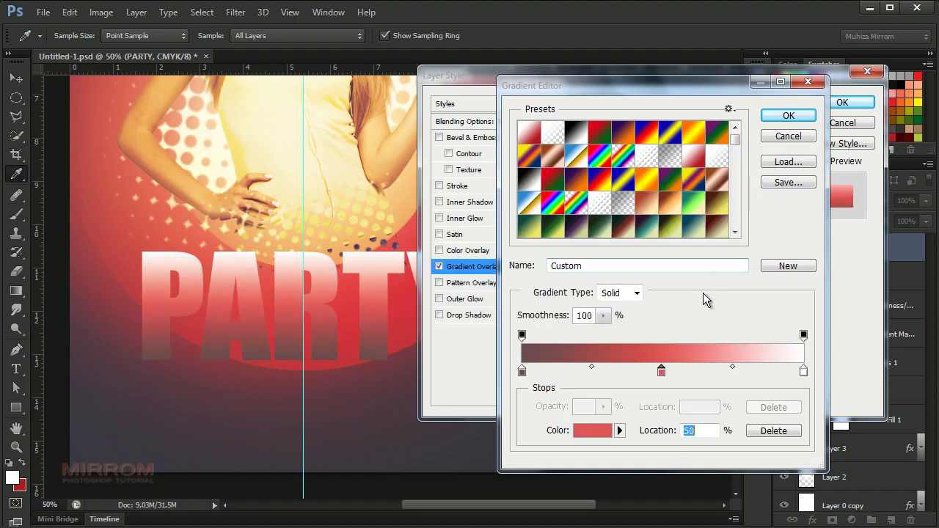
# Step: Set the right stop to pale yellow-green e5eab1 and accept the gradient
pyautogui.click(802, 372)
pyautogui.click(595, 430)
pyautogui.moveTo(726, 396); pyautogui.dragTo(624, 400)
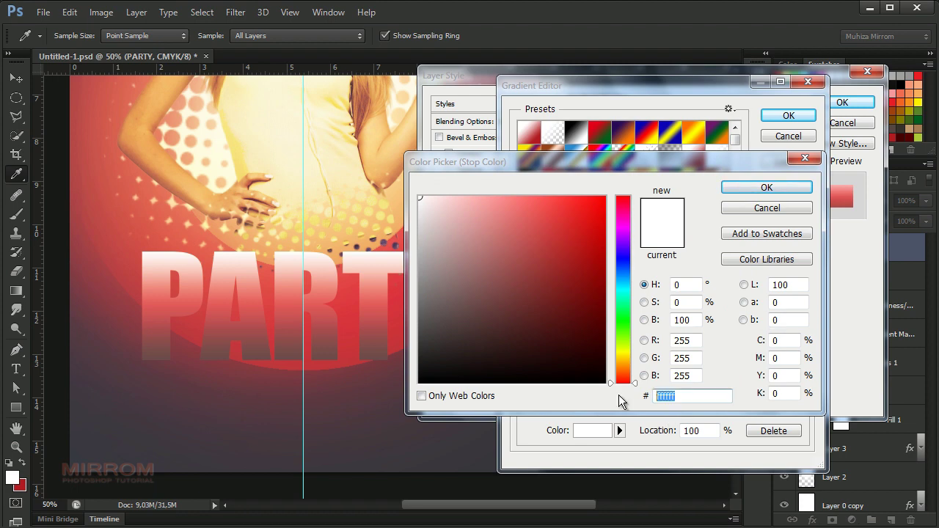
pyautogui.write('e5eab1')
pyautogui.doubleClick(697, 395)
pyautogui.click(766, 187)
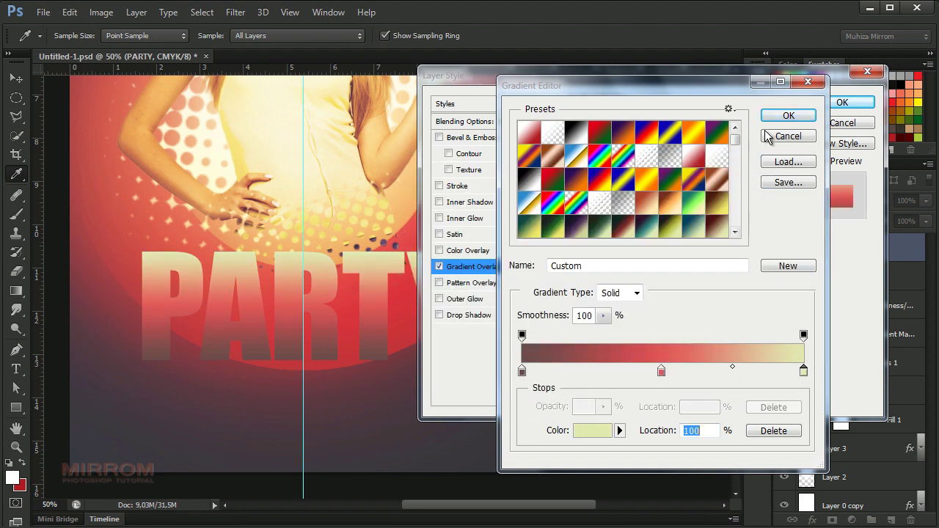
pyautogui.click(786, 115)
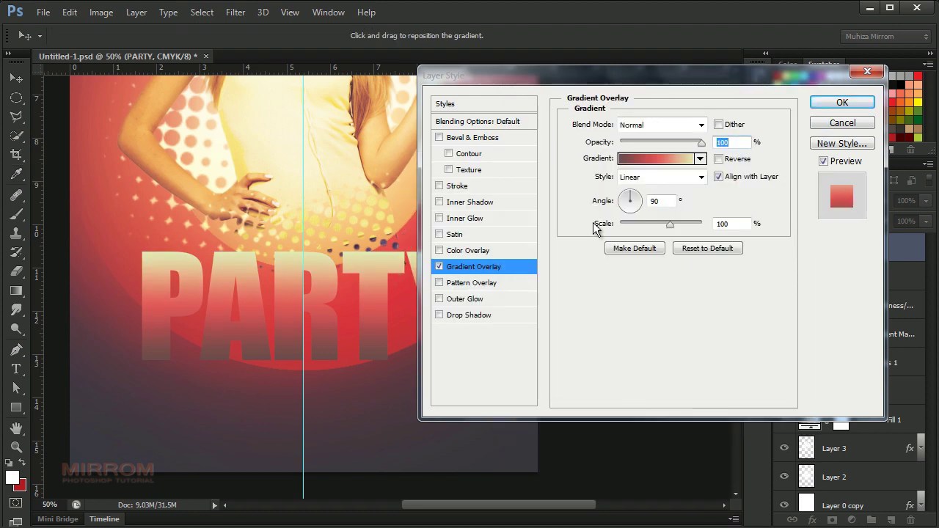
# Step: Set PARTY's gradient overlay to Reverse, Reflected style, -17° angle and 150% scale
pyautogui.click(718, 159)
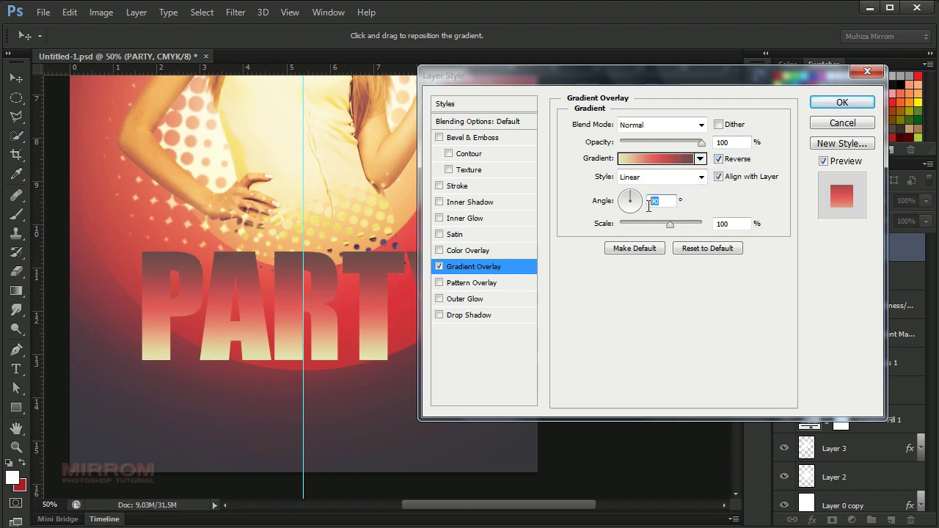
pyautogui.click(631, 176)
pyautogui.click(651, 224)
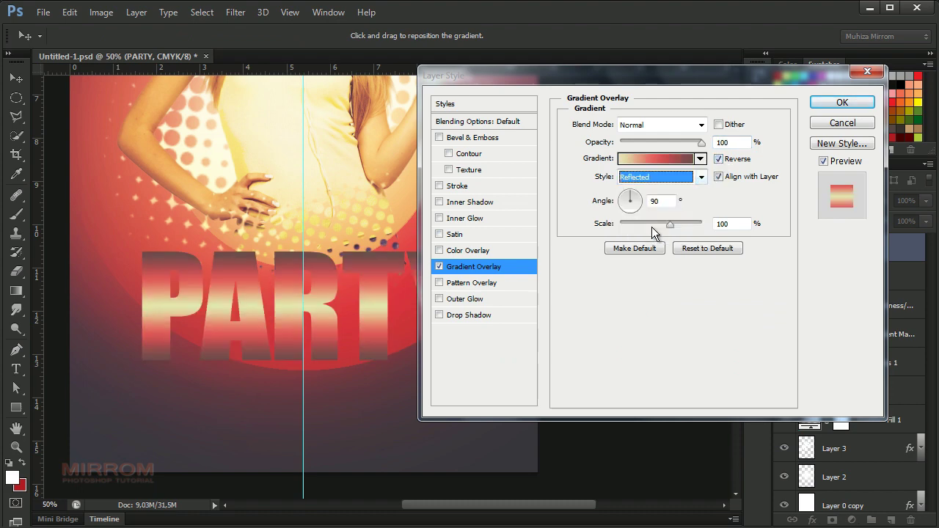
pyautogui.moveTo(631, 204)
pyautogui.mouseDown()
pyautogui.moveTo(628, 220)
pyautogui.moveTo(647, 216)
pyautogui.mouseUp()
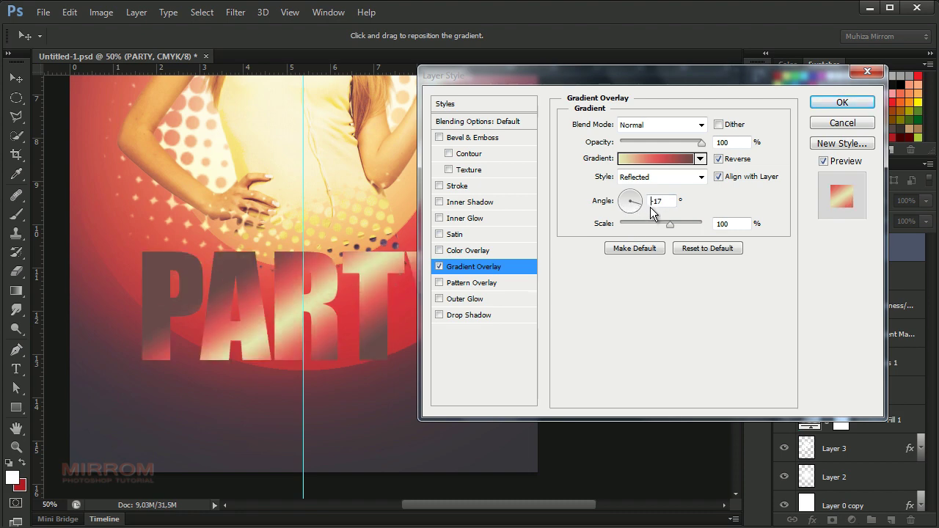
pyautogui.press('Return')
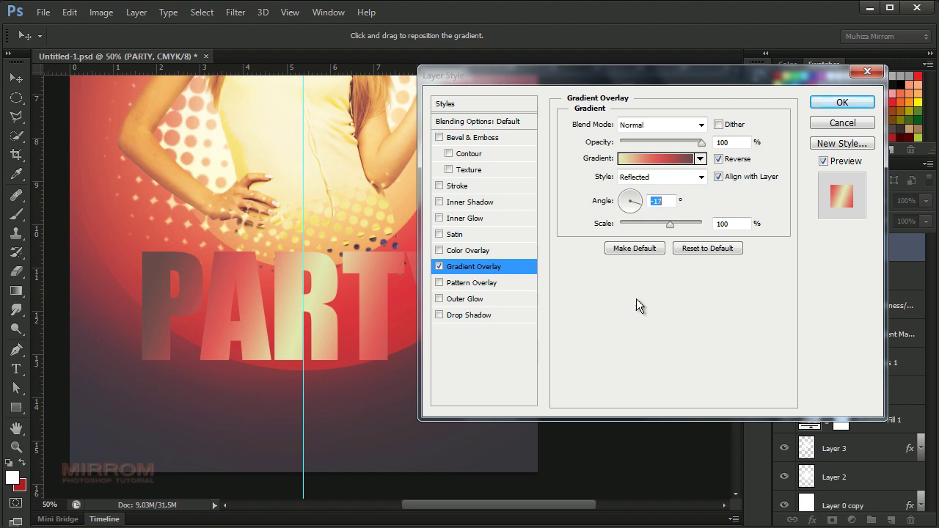
pyautogui.moveTo(671, 226); pyautogui.dragTo(707, 229)
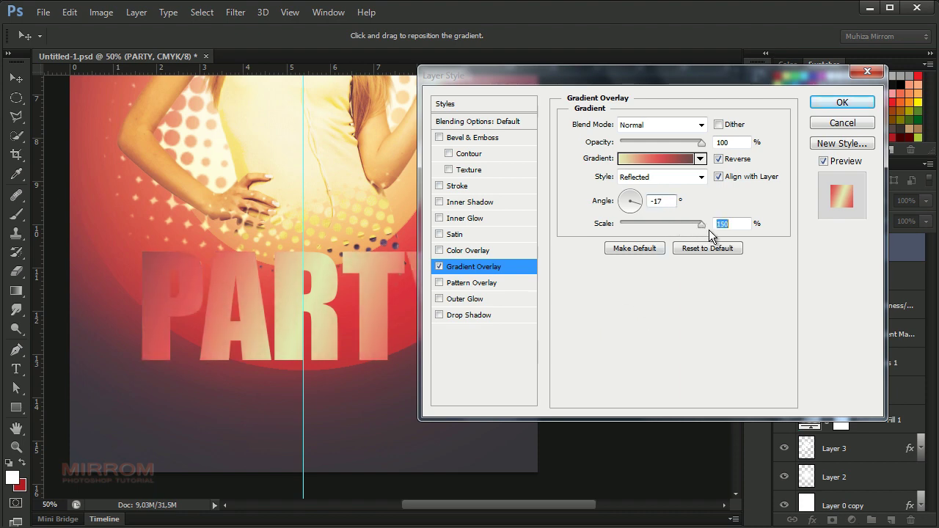
# Step: Enable a drop shadow on PARTY with distance about 42 and size 65, adjusting its spread
pyautogui.moveTo(519, 81); pyautogui.dragTo(571, 93)
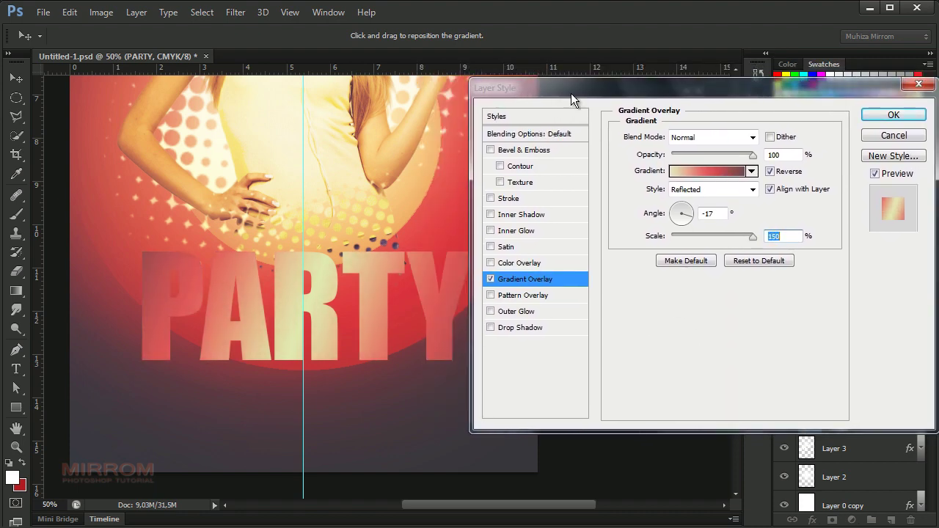
pyautogui.click(547, 327)
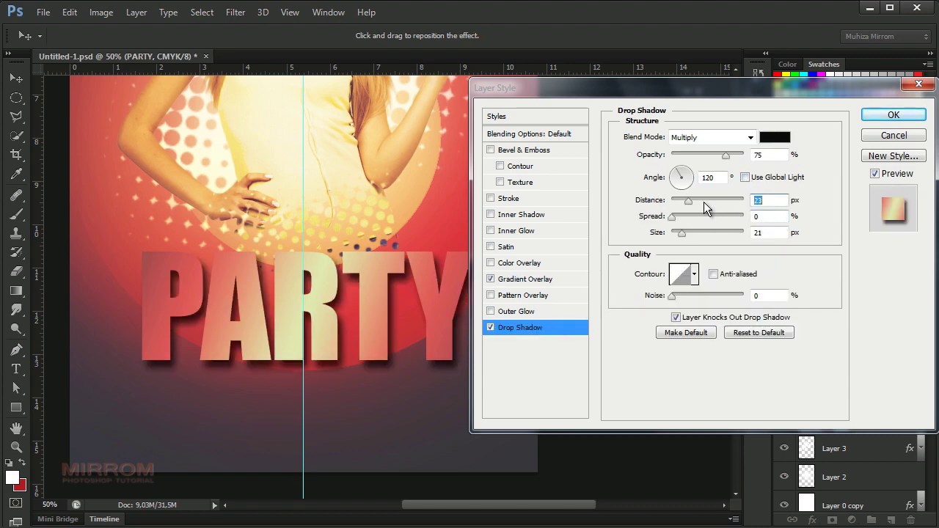
pyautogui.moveTo(704, 201); pyautogui.dragTo(700, 200)
pyautogui.moveTo(681, 233); pyautogui.dragTo(693, 233)
pyautogui.click(763, 216)
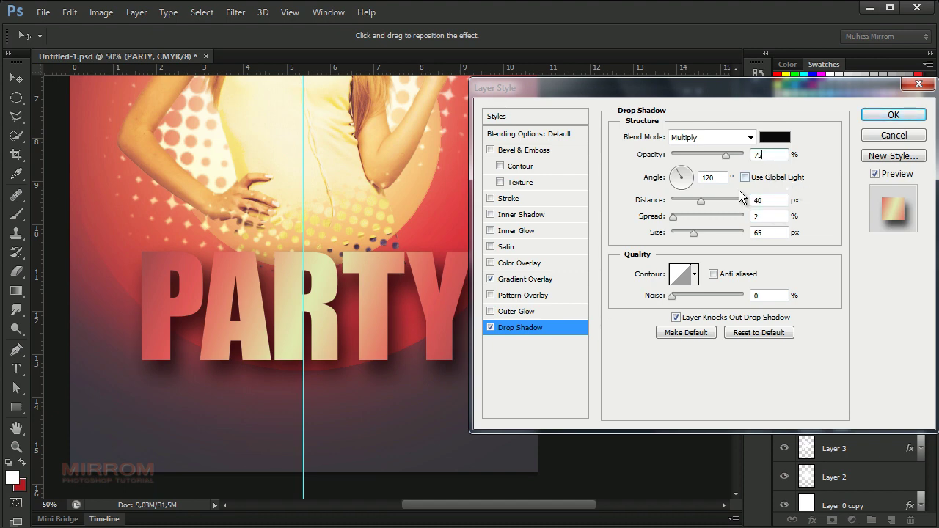
# Step: Lower the PARTY drop shadow to 63% opacity, preview it, and apply the layer style
pyautogui.scroll(-12, 767, 162)
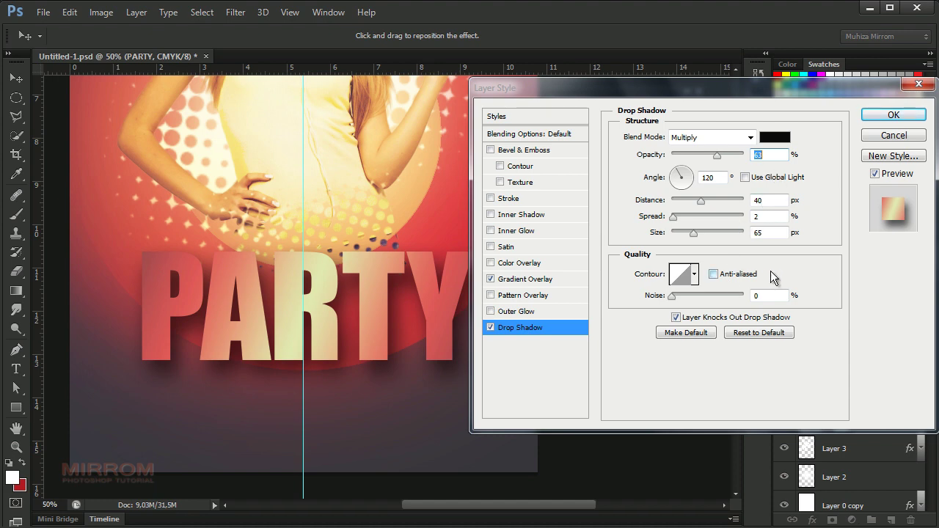
pyautogui.click(490, 328)
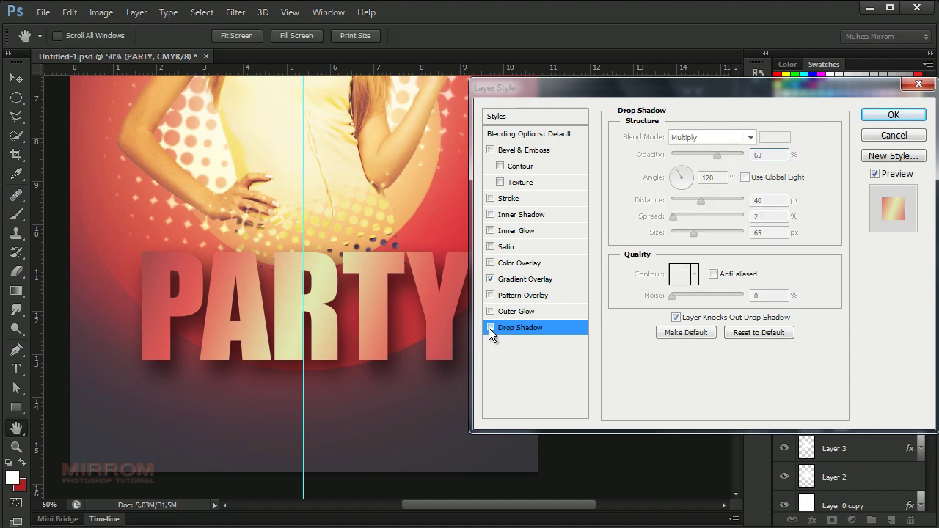
pyautogui.click(893, 115)
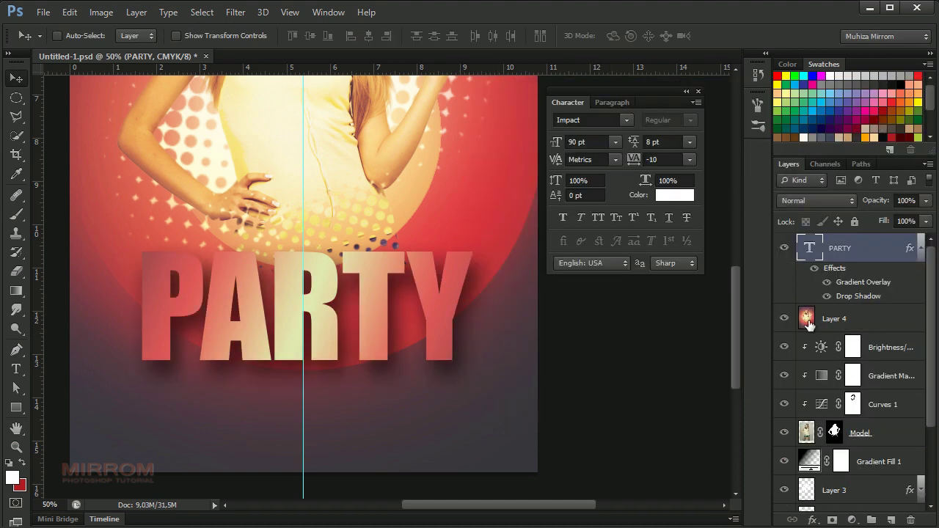
# Step: Select Layer 4 and set the type to Mistral at 60 pt
pyautogui.click(919, 250)
pyautogui.click(825, 279)
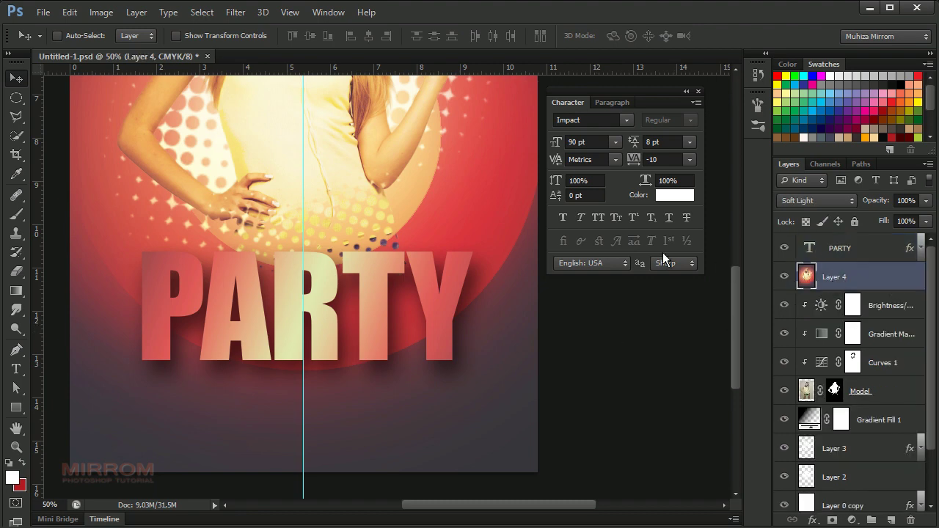
pyautogui.click(593, 121)
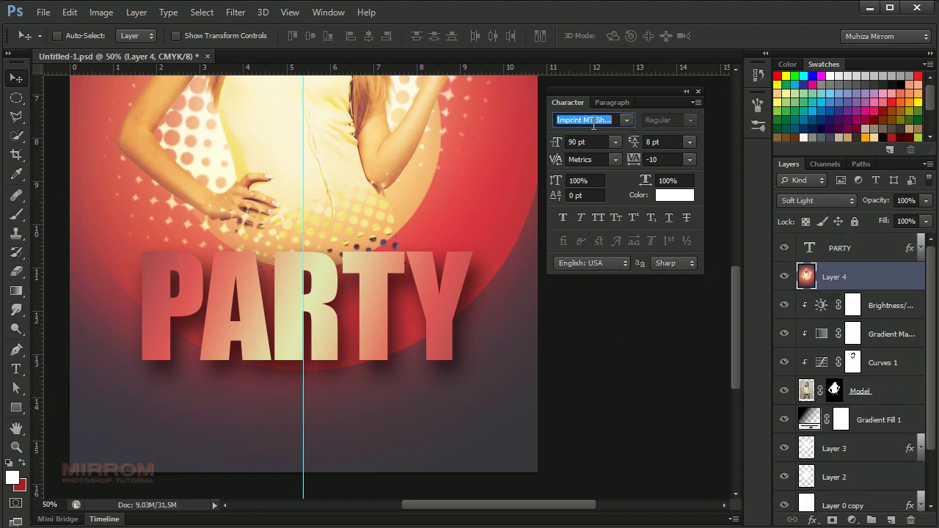
pyautogui.click(626, 119)
pyautogui.scroll(1, 620, 153)
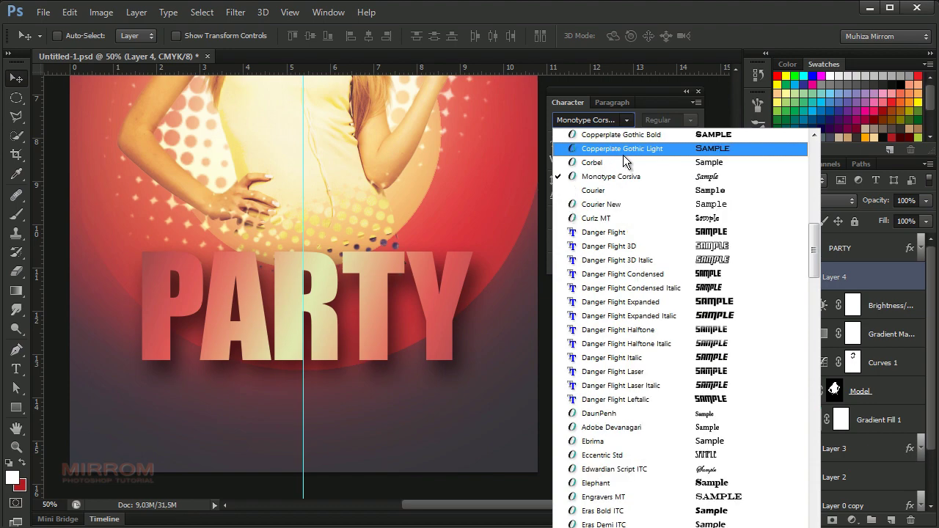
pyautogui.scroll(-1, 623, 155)
pyautogui.scroll(-10, 608, 293)
pyautogui.scroll(-8, 655, 370)
pyautogui.scroll(-5, 655, 363)
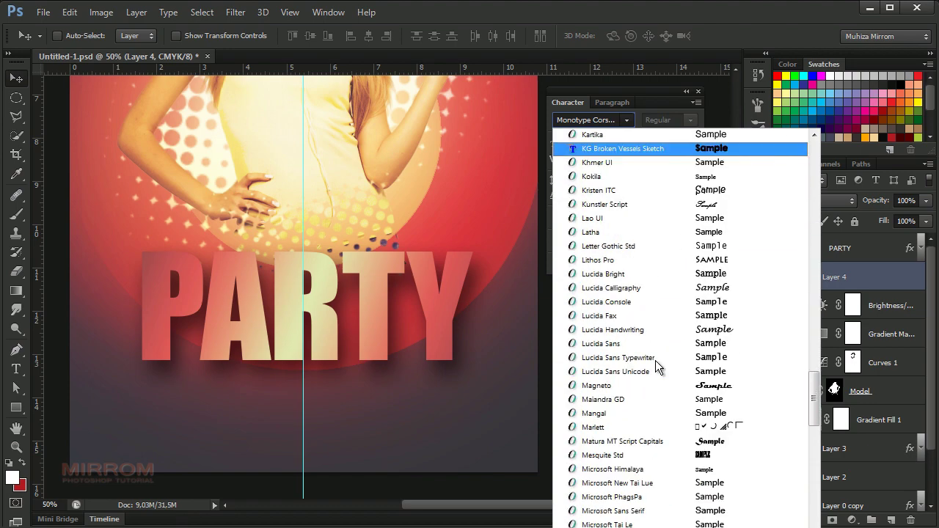
pyautogui.click(655, 360)
pyautogui.click(596, 142)
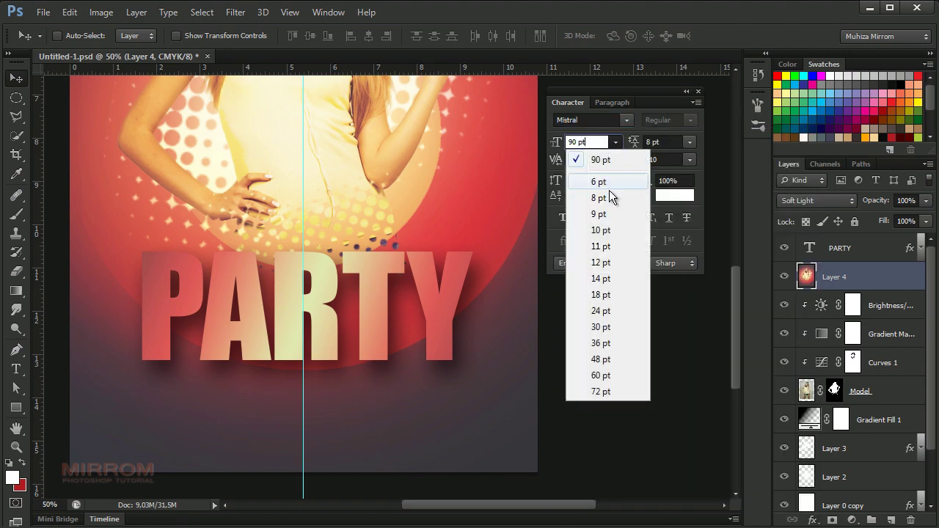
pyautogui.click(612, 376)
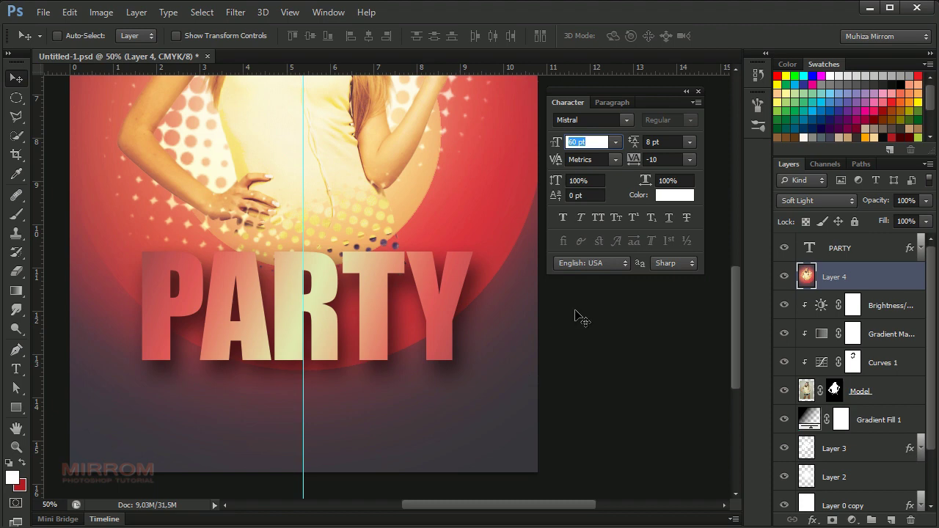
# Step: Type 'Ladies', stack its layer above PARTY, and move it to overlap PARTY's bottom
pyautogui.press('t')
pyautogui.click(271, 426)
pyautogui.write('L')
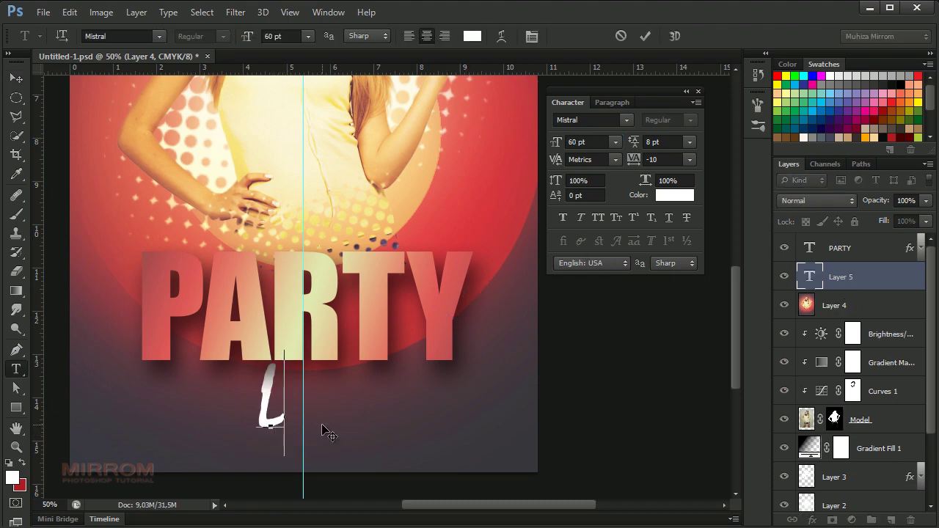
pyautogui.write('adies')
pyautogui.hotkey('ctrl', 'Return')
pyautogui.moveTo(328, 413); pyautogui.dragTo(360, 389)
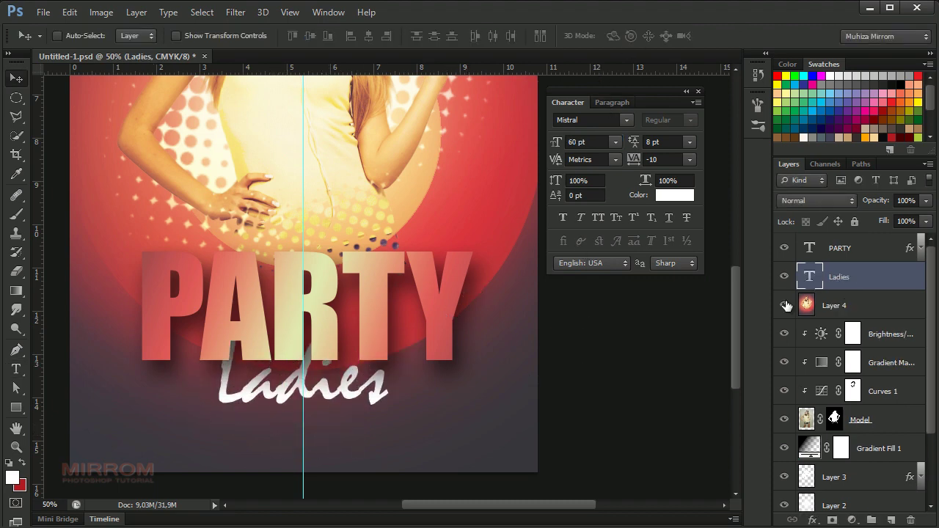
pyautogui.moveTo(850, 276); pyautogui.dragTo(848, 244)
pyautogui.moveTo(358, 383)
pyautogui.mouseDown()
pyautogui.moveTo(360, 364)
pyautogui.moveTo(340, 369)
pyautogui.mouseUp()
# Step: Make Ladies Faux Italic, keeping its size at 60 pt
pyautogui.click(581, 217)
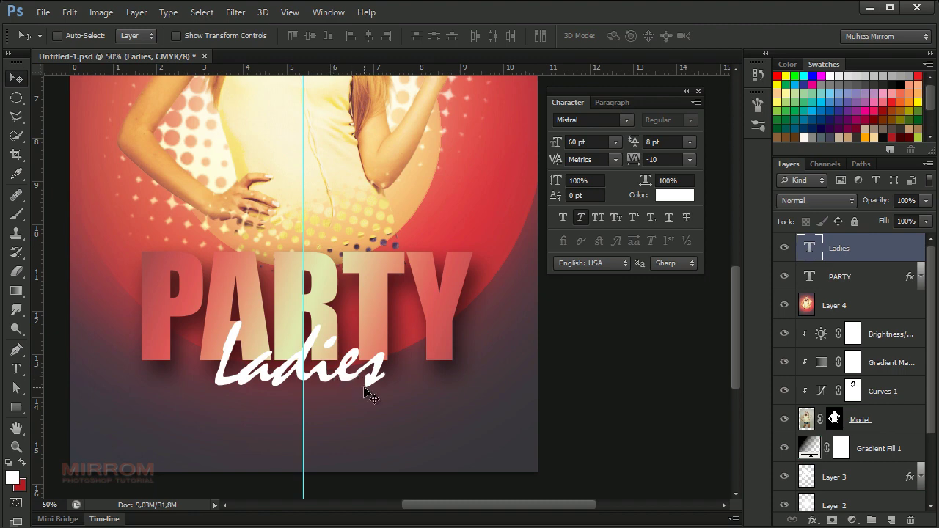
pyautogui.click(594, 142)
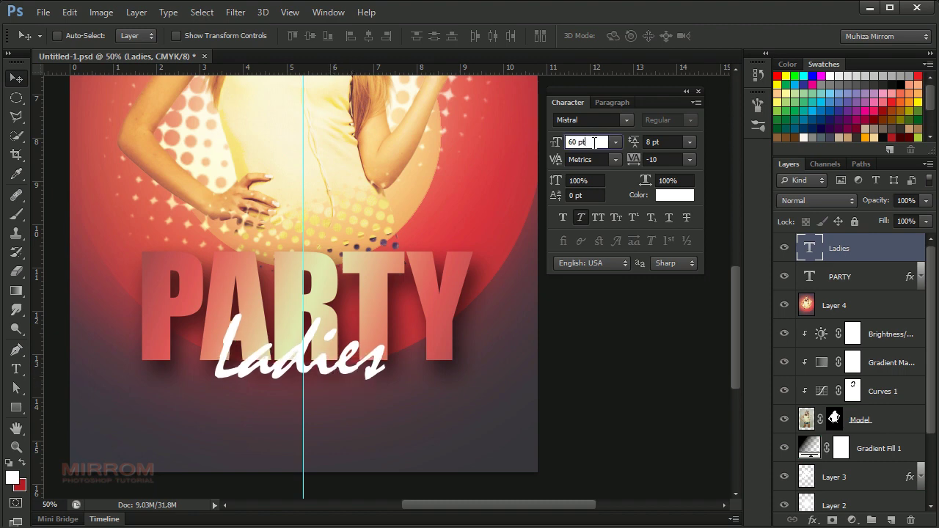
pyautogui.press('Up')
pyautogui.press('Up')
pyautogui.press('Up')
pyautogui.press('Up')
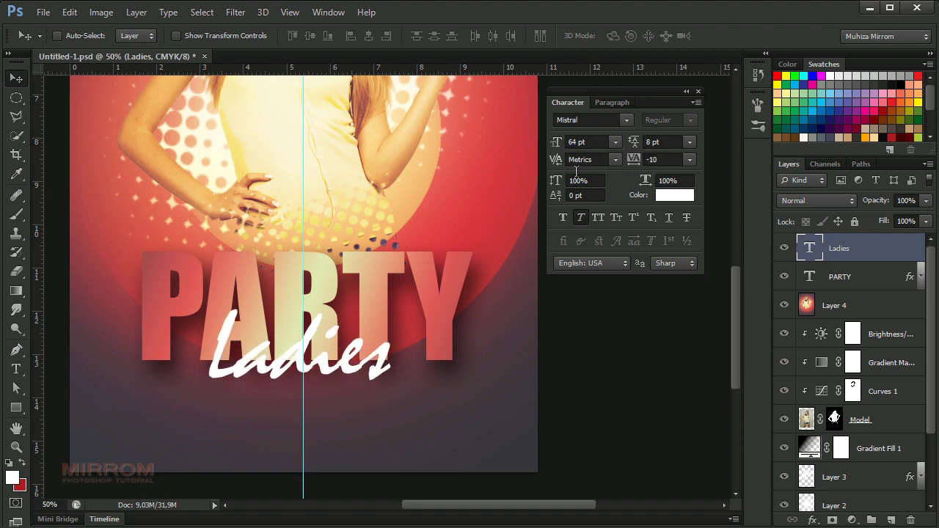
pyautogui.press('Up')
pyautogui.press('Up')
pyautogui.press('Down')
pyautogui.press('Down')
pyautogui.press('Down')
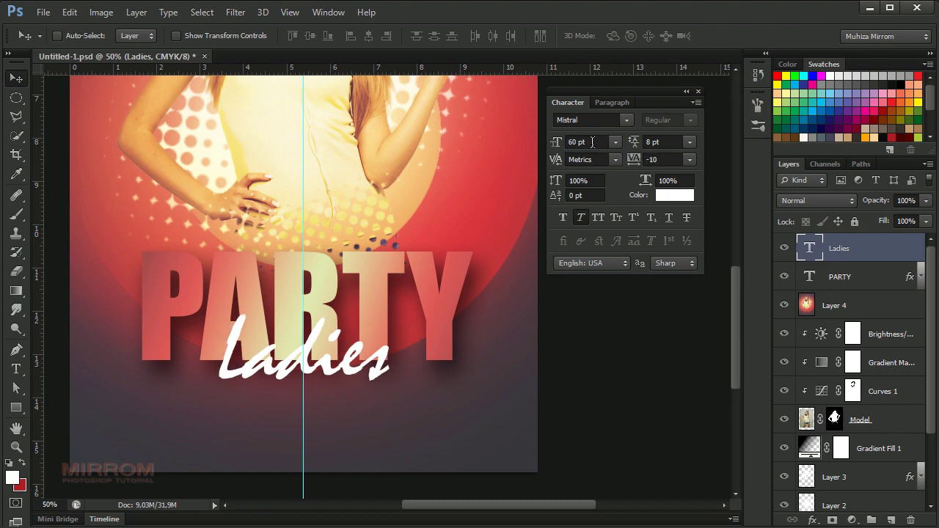
# Step: Tint the Ladies text pale cream fffce0
pyautogui.click(674, 195)
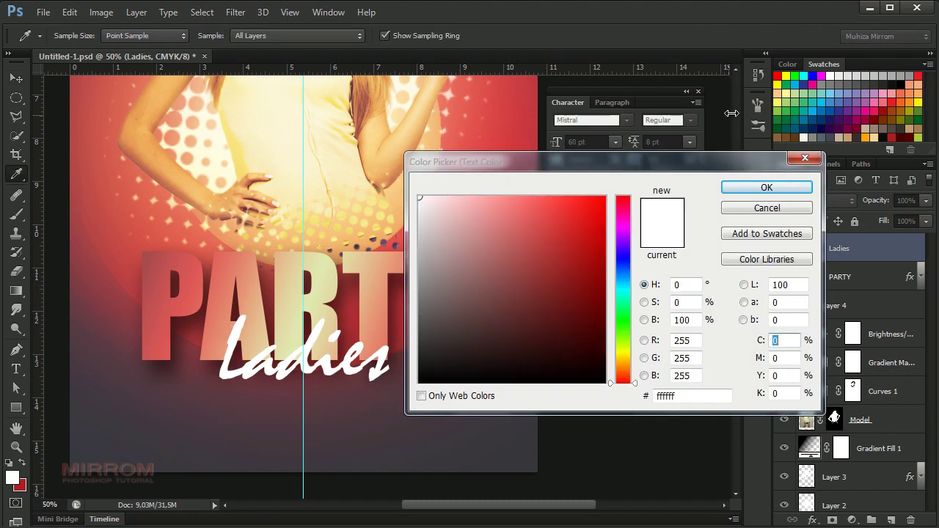
pyautogui.click(786, 74)
pyautogui.click(789, 92)
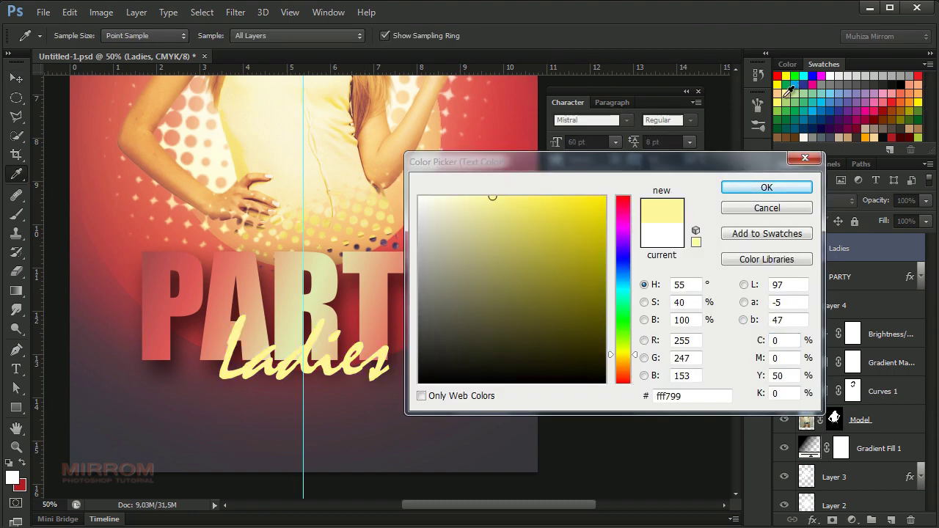
pyautogui.click(218, 161)
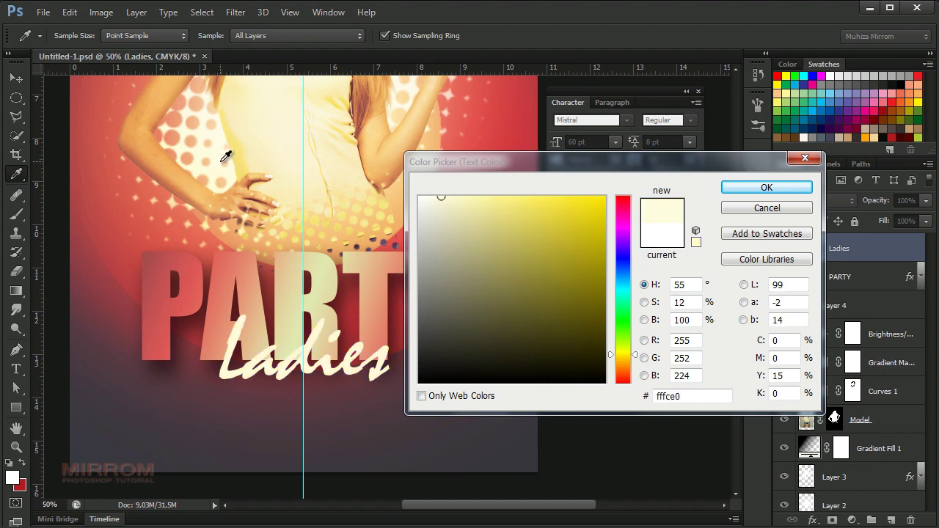
pyautogui.click(223, 159)
pyautogui.click(767, 187)
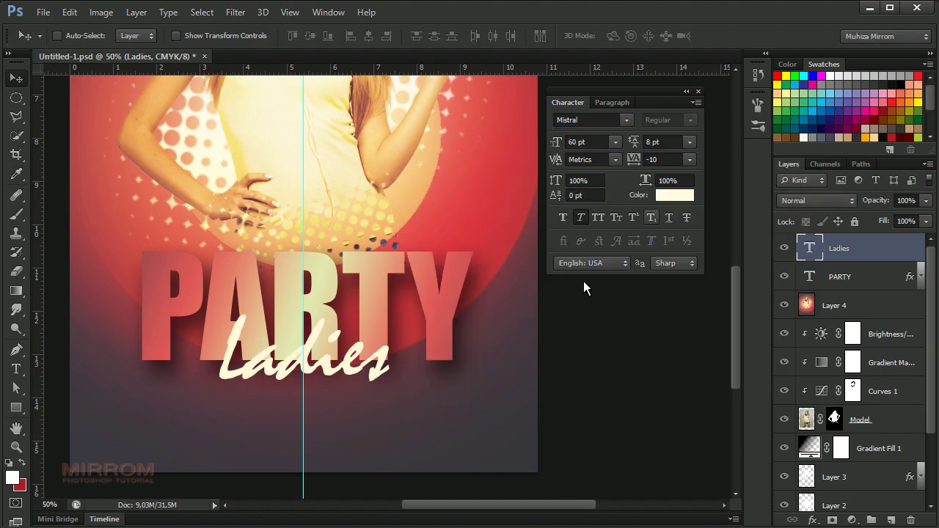
# Step: Give Ladies a Drop Shadow without global light: 39 px size, 26 px distance, about 62% opacity
pyautogui.doubleClick(912, 256)
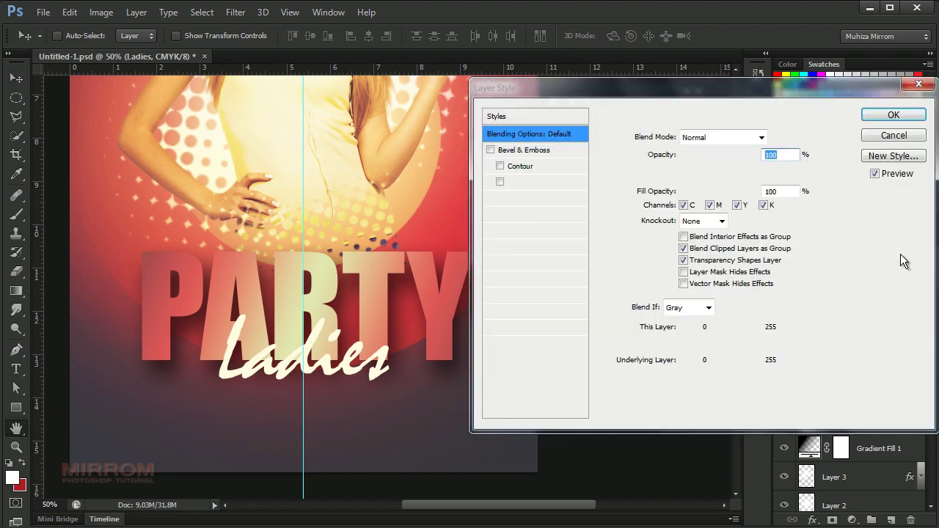
pyautogui.click(520, 327)
pyautogui.click(744, 177)
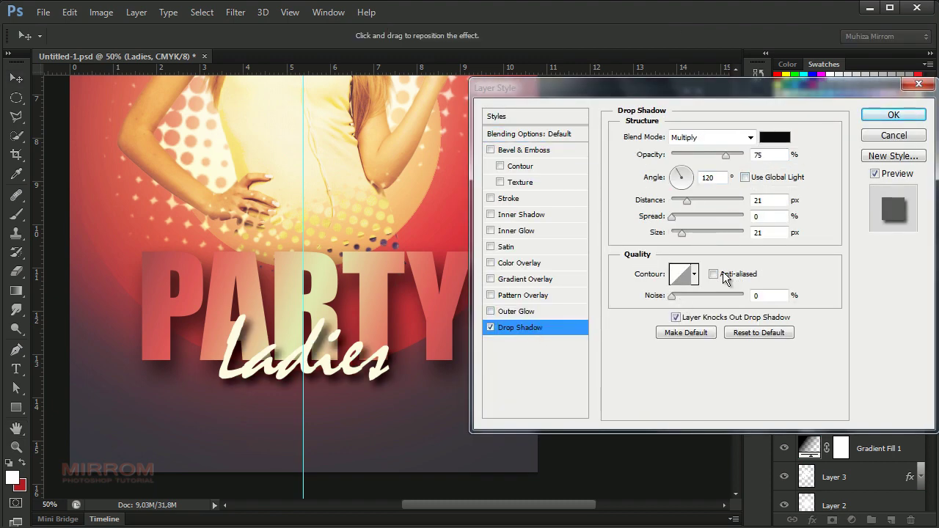
pyautogui.click(771, 232)
pyautogui.write('35')
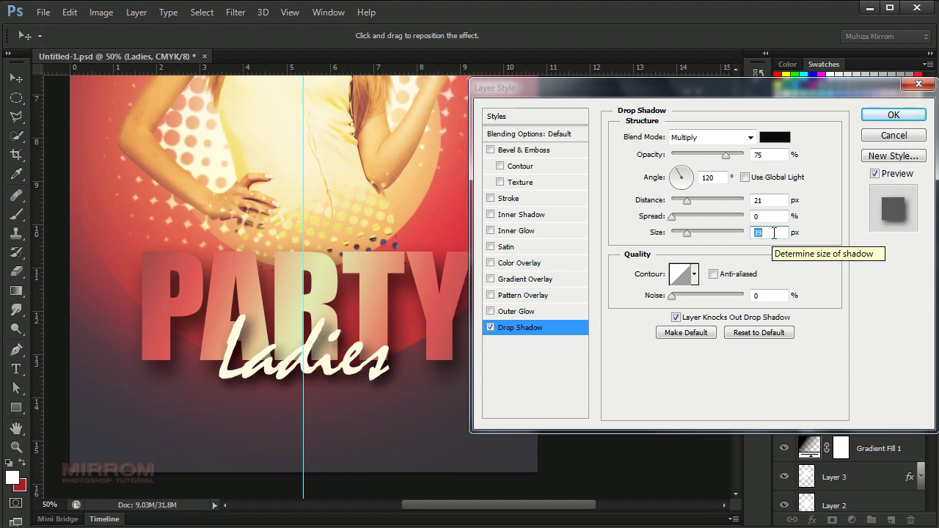
pyautogui.click(769, 200)
pyautogui.press('Up')
pyautogui.press('Up')
pyautogui.press('Up')
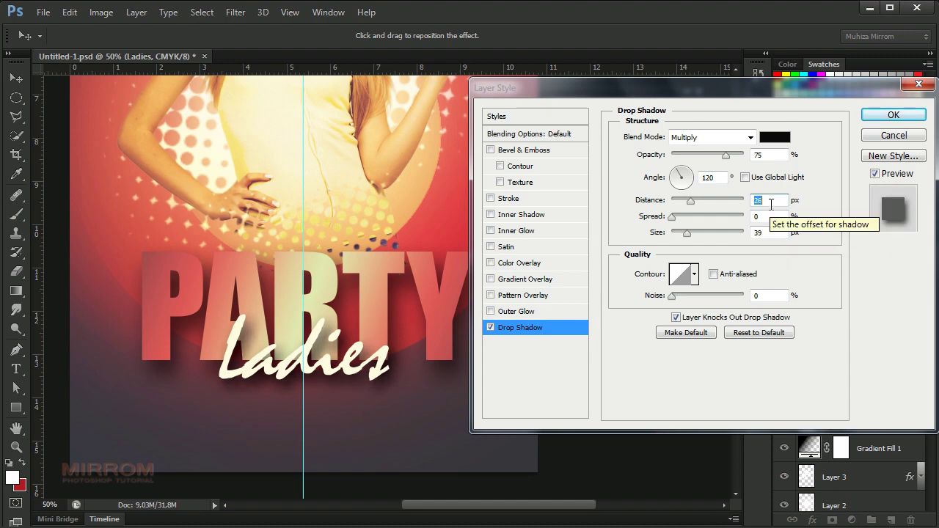
pyautogui.click(775, 155)
pyautogui.press('Down')
pyautogui.press('Down')
pyautogui.press('Down')
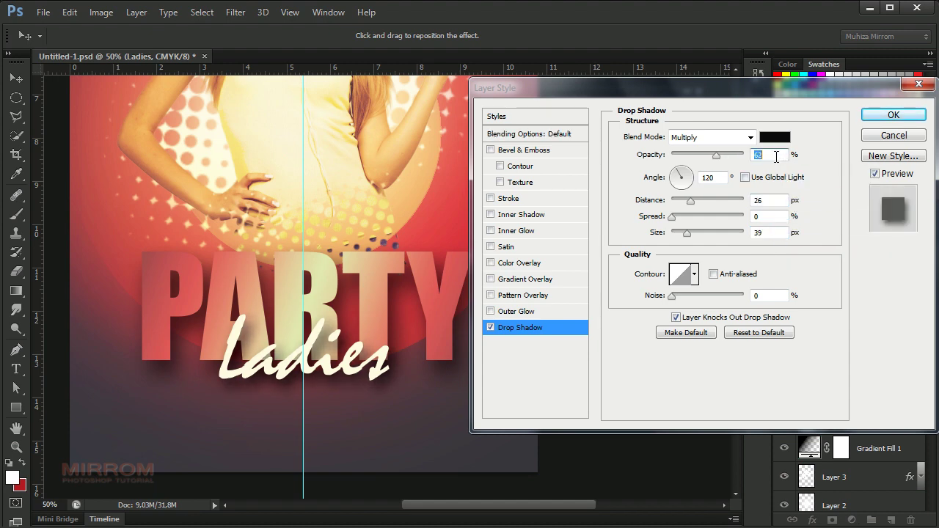
pyautogui.click(894, 116)
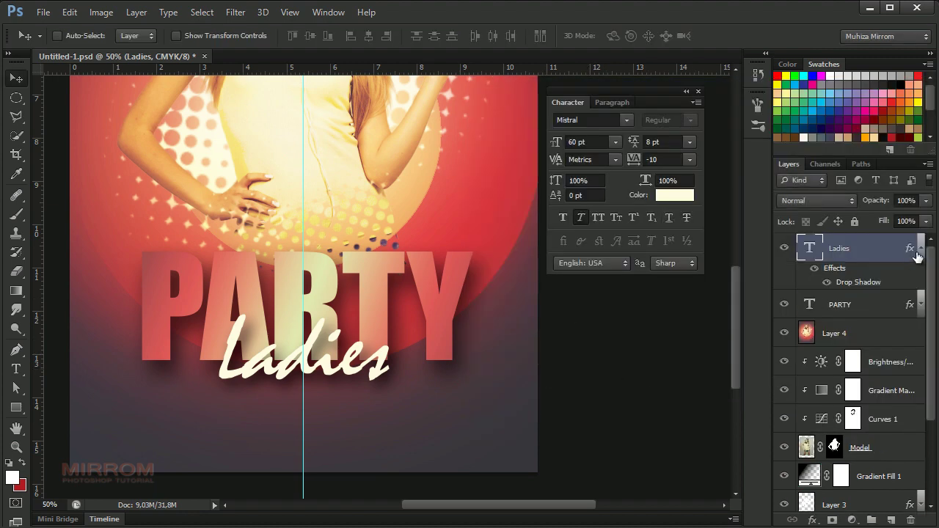
# Step: Squash the PARTY title to about 93% height with Free Transform
pyautogui.click(920, 250)
pyautogui.click(844, 279)
pyautogui.click(783, 277)
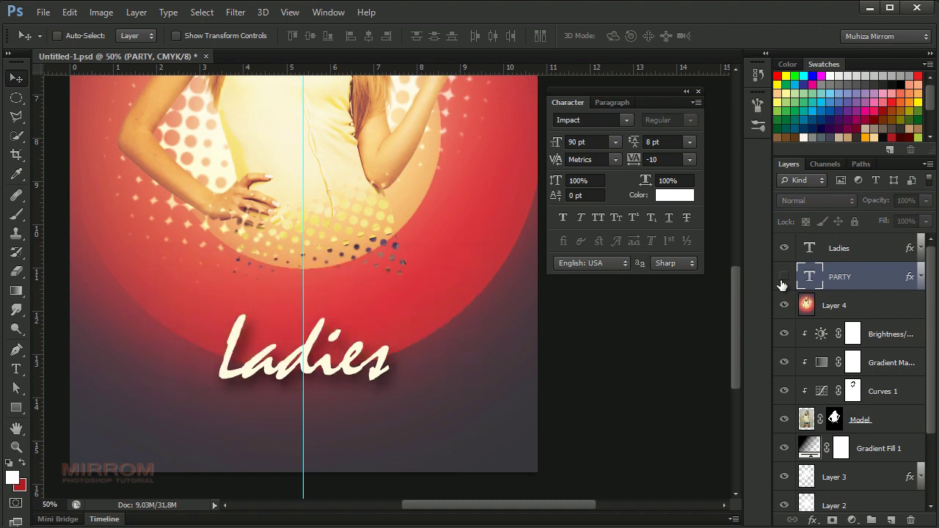
pyautogui.hotkey('ctrl', 't')
pyautogui.moveTo(305, 237); pyautogui.dragTo(307, 251)
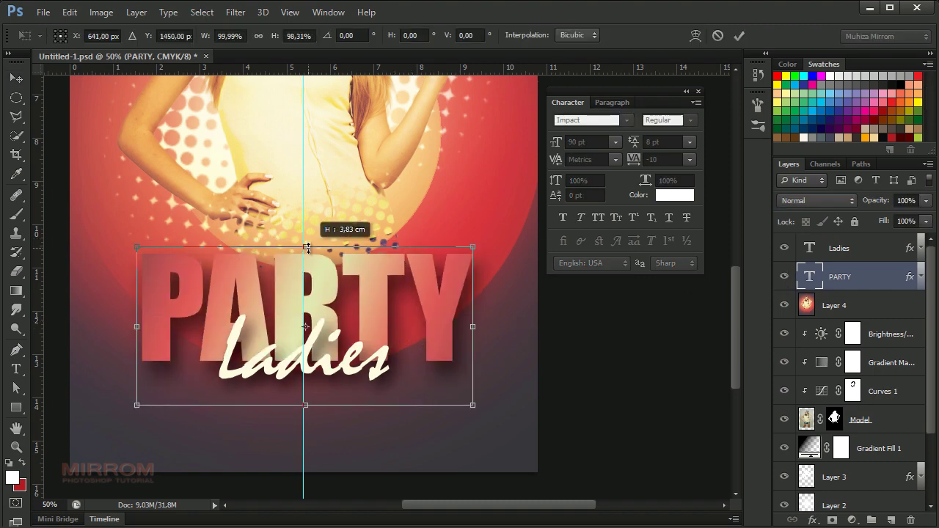
pyautogui.click(738, 36)
# Step: Centre Ladies horizontally on PARTY and nudge both title words up
pyautogui.keyDown('shift'); pyautogui.click(805, 253); pyautogui.keyUp('shift')
pyautogui.click(368, 35)
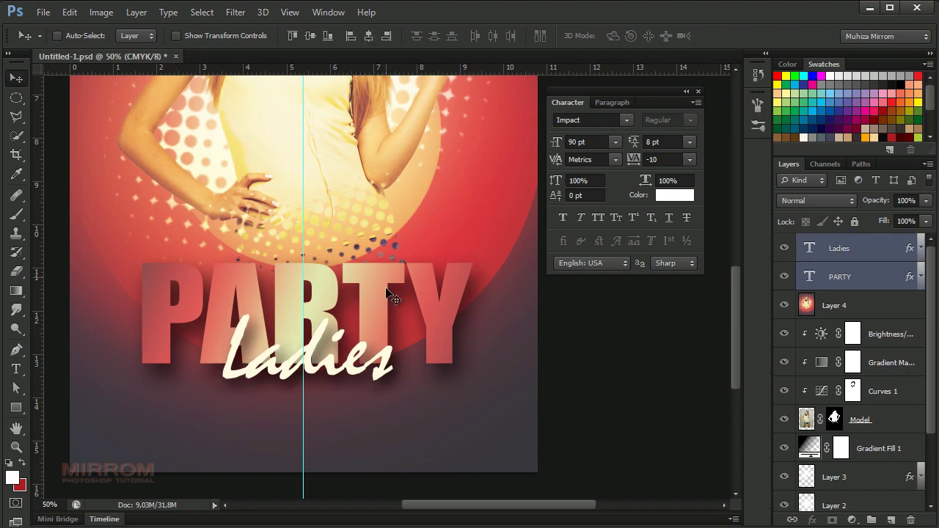
pyautogui.hotkey('shift', 'Up')
pyautogui.hotkey('shift', 'Up')
pyautogui.hotkey('shift', 'Up')
pyautogui.hotkey('shift', 'Up')
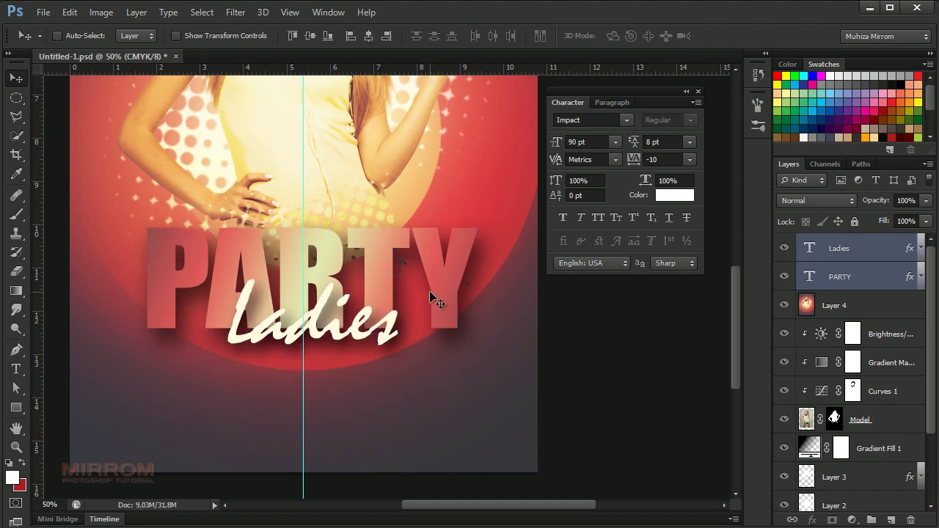
pyautogui.scroll(2, 477, 313)
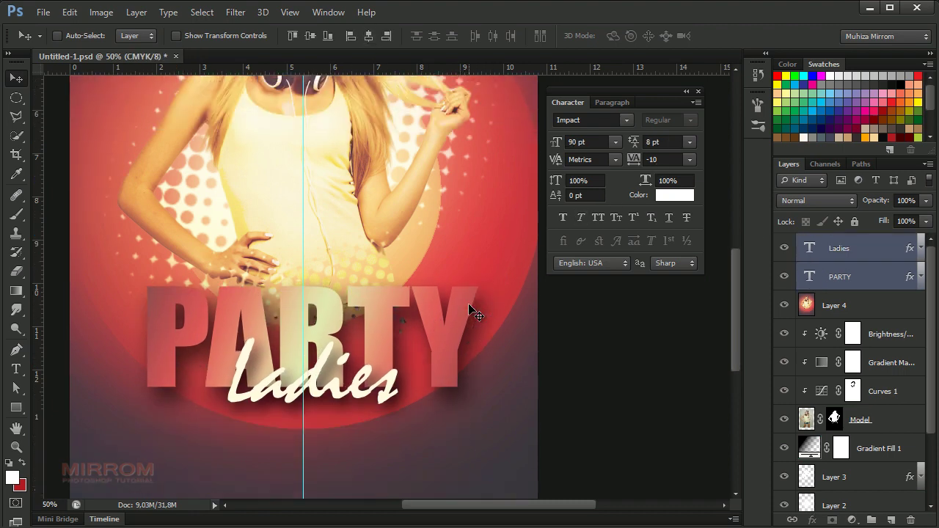
pyautogui.scroll(-3, 469, 312)
pyautogui.click(877, 304)
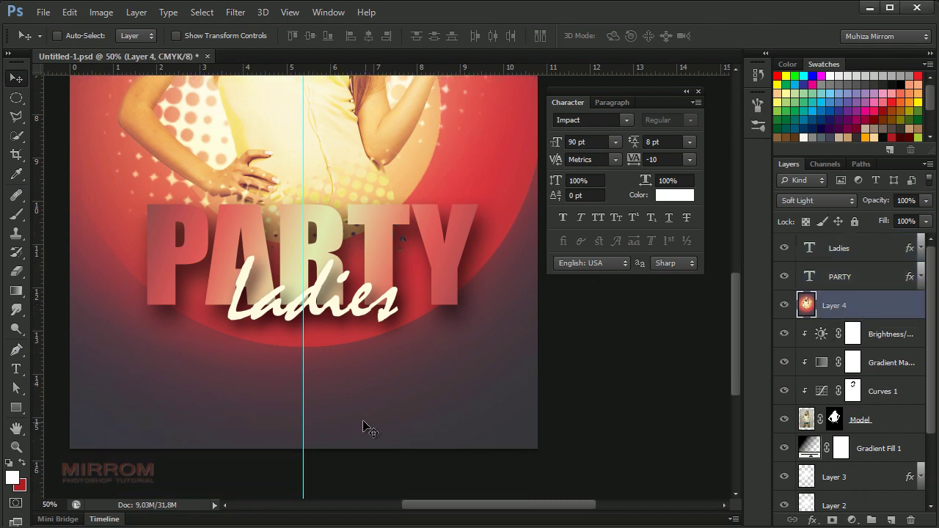
# Step: Set the type to Franklin Gothic Demi at 10 pt
pyautogui.press('t')
pyautogui.click(619, 121)
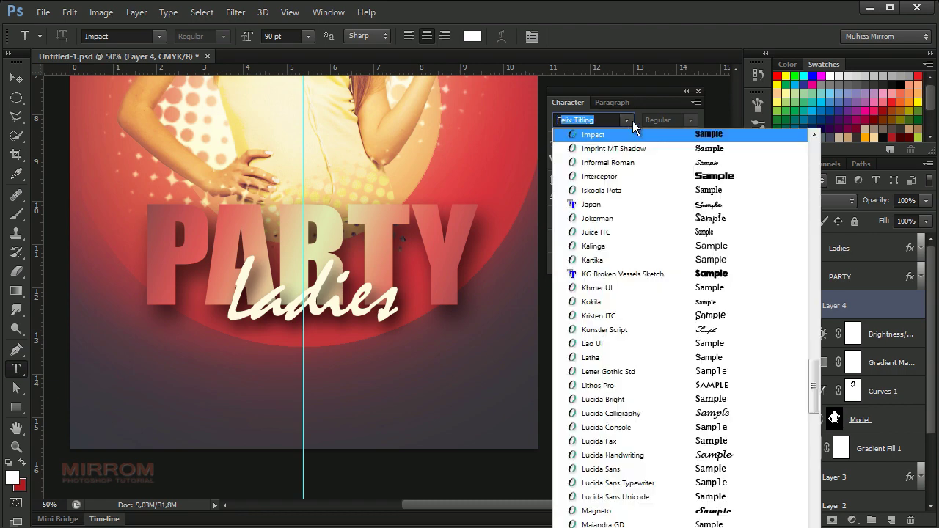
pyautogui.write('f')
pyautogui.click(663, 233)
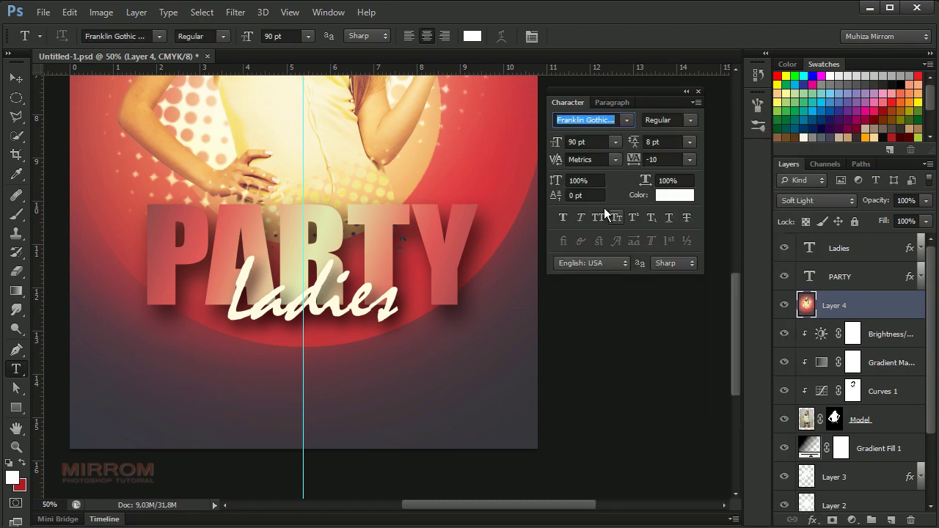
pyautogui.click(594, 142)
pyautogui.click(678, 160)
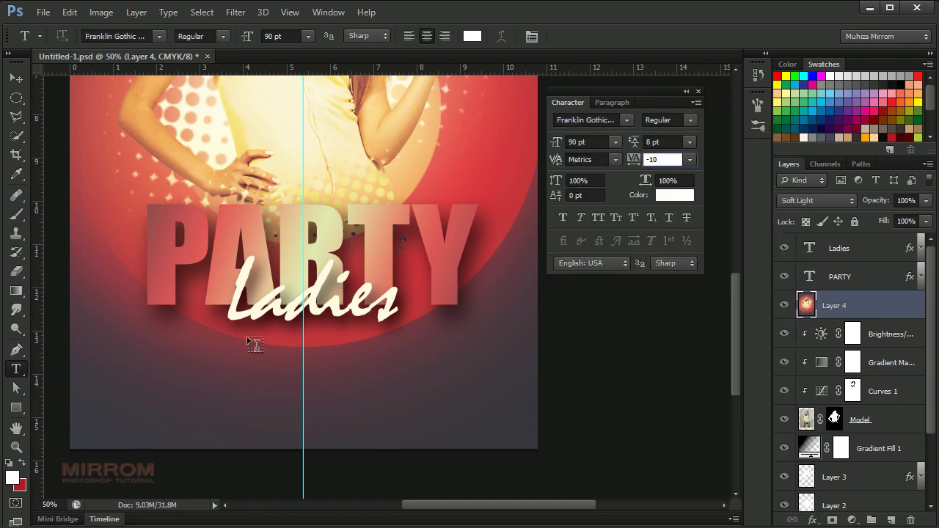
pyautogui.click(615, 142)
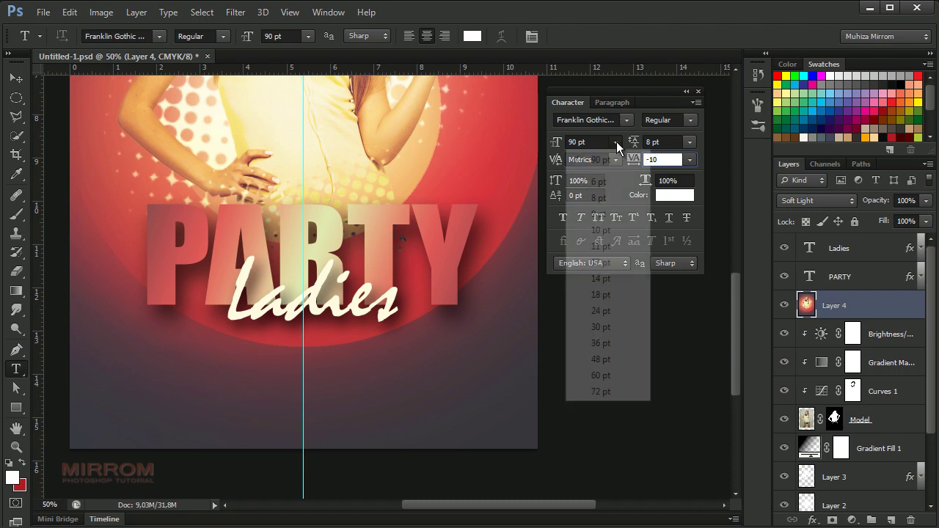
pyautogui.click(602, 229)
# Step: Add the line 'BEST PERFORMANCE' just under the Ladies title
pyautogui.click(244, 403)
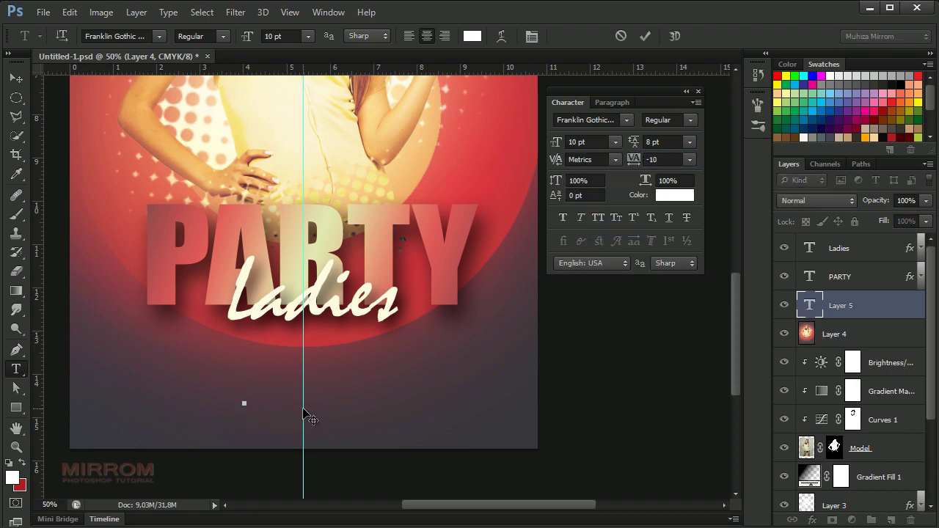
pyautogui.write('BEST PERFORMANCE')
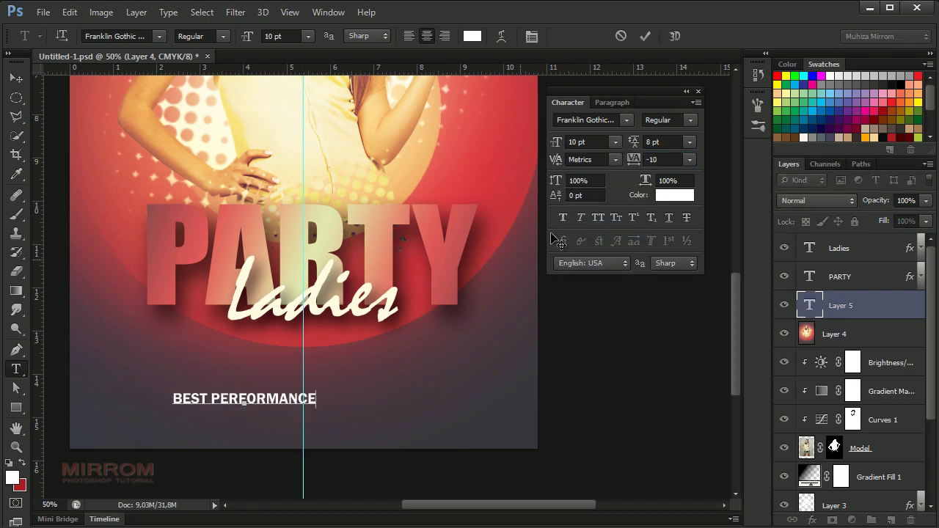
pyautogui.click(645, 36)
pyautogui.press('v')
pyautogui.moveTo(289, 367); pyautogui.dragTo(348, 322)
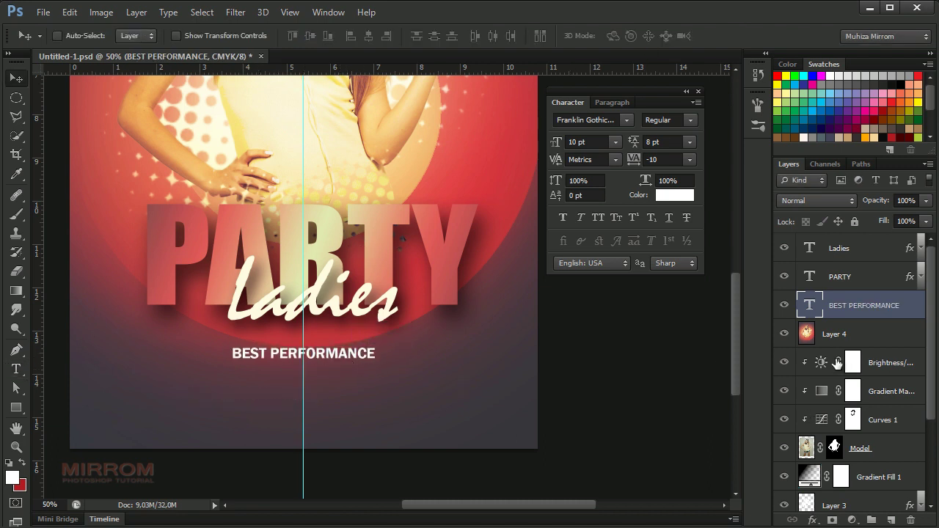
# Step: Add the line 'DJ MORENA & DJ SARERE' under BEST PERFORMANCE
pyautogui.keyDown('ctrl'); pyautogui.click(249, 433); pyautogui.keyUp('ctrl')
pyautogui.press('t')
pyautogui.click(207, 412)
pyautogui.write('DJ MORENA')
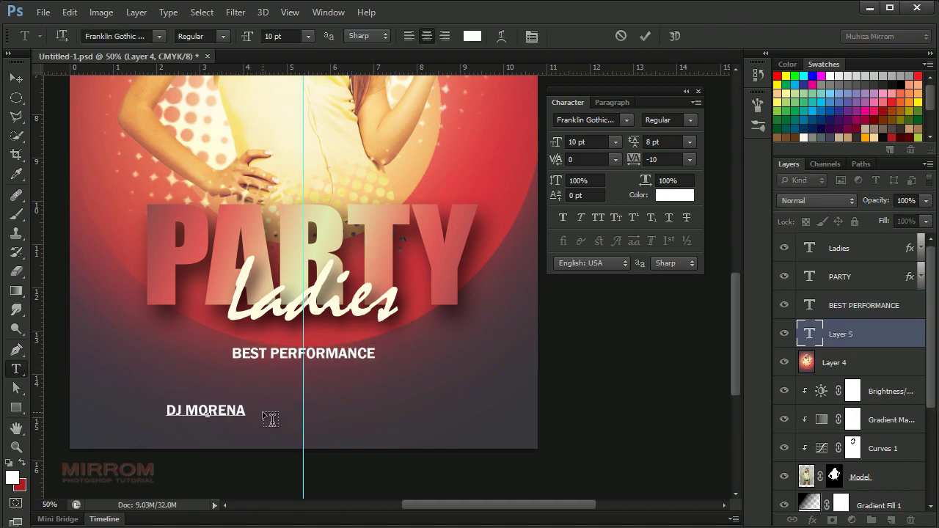
pyautogui.write(' & DJ SARERE')
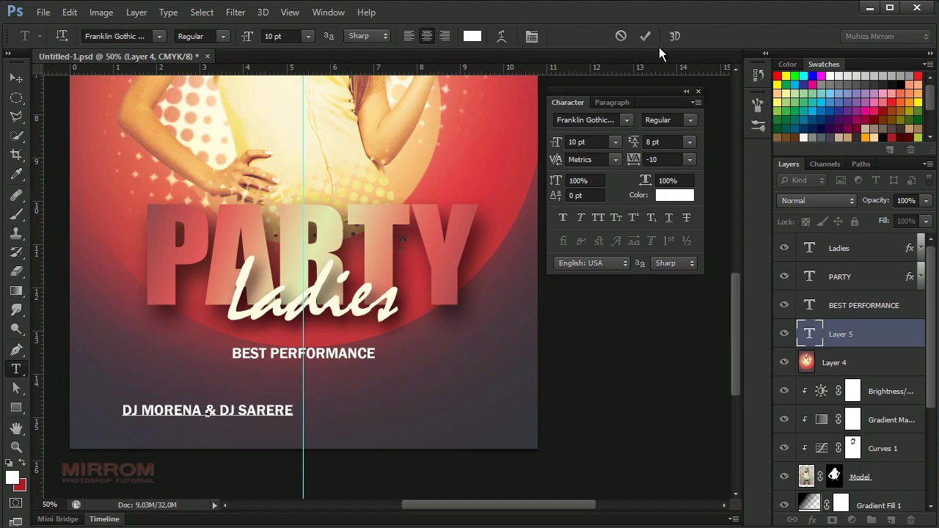
pyautogui.hotkey('ctrl', 'Return')
pyautogui.press('v')
pyautogui.moveTo(256, 418); pyautogui.dragTo(350, 387)
# Step: Set the DJ line to 17 pt with -75 tracking, tucked under BEST PERFORMANCE
pyautogui.click(615, 142)
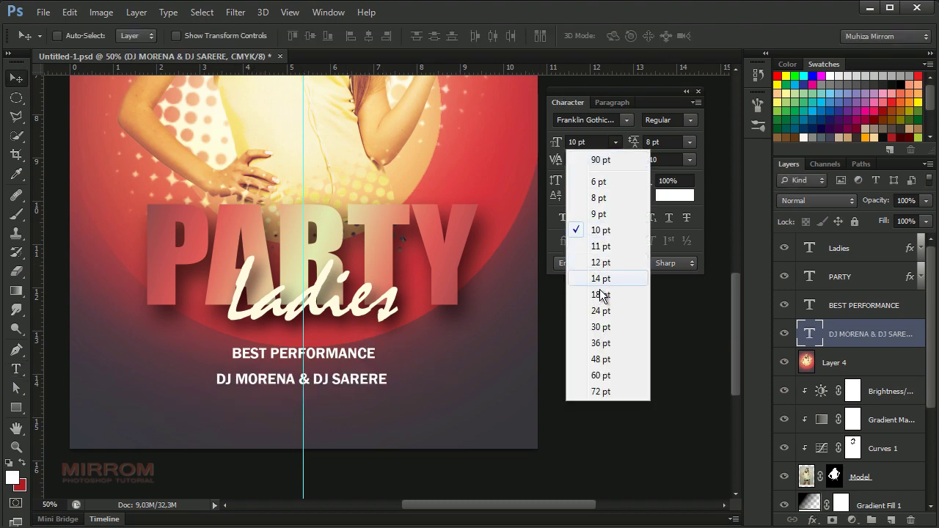
pyautogui.click(601, 284)
pyautogui.click(598, 141)
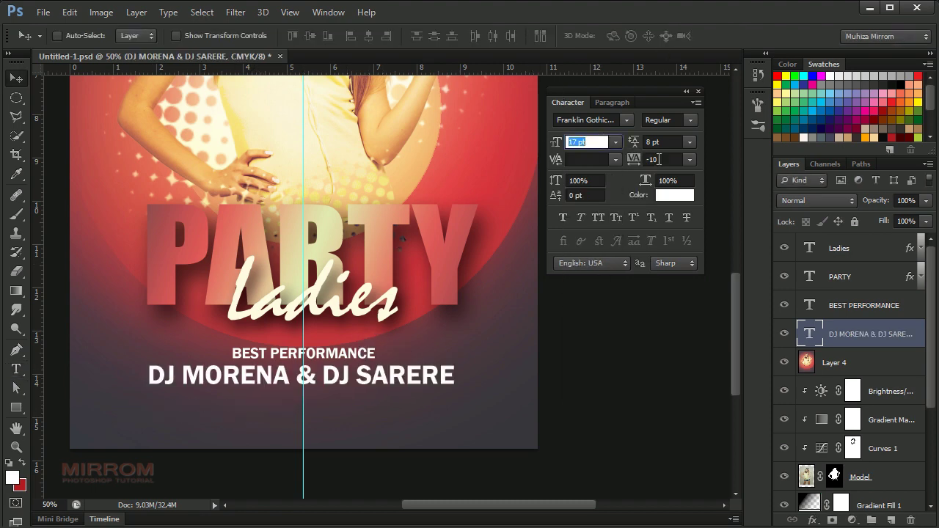
pyautogui.click(659, 159)
pyautogui.click(690, 159)
pyautogui.click(686, 193)
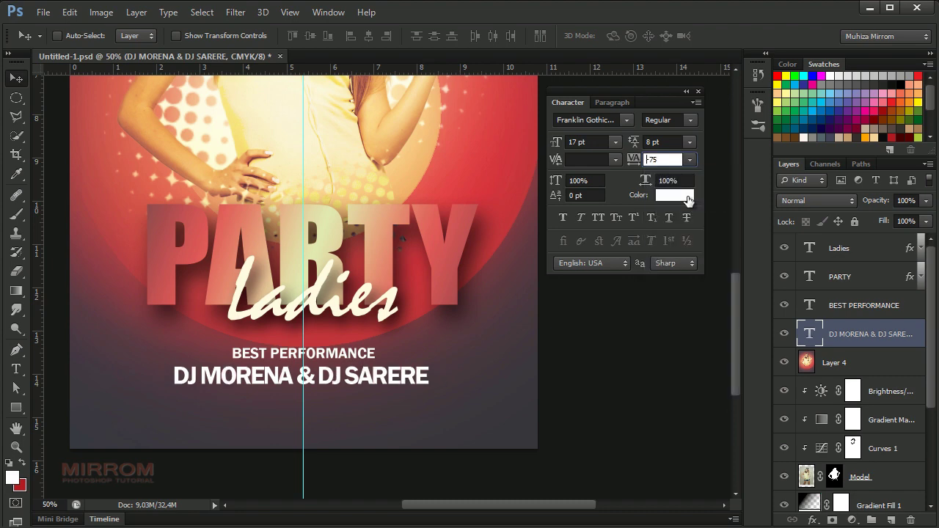
pyautogui.moveTo(390, 385); pyautogui.dragTo(393, 379)
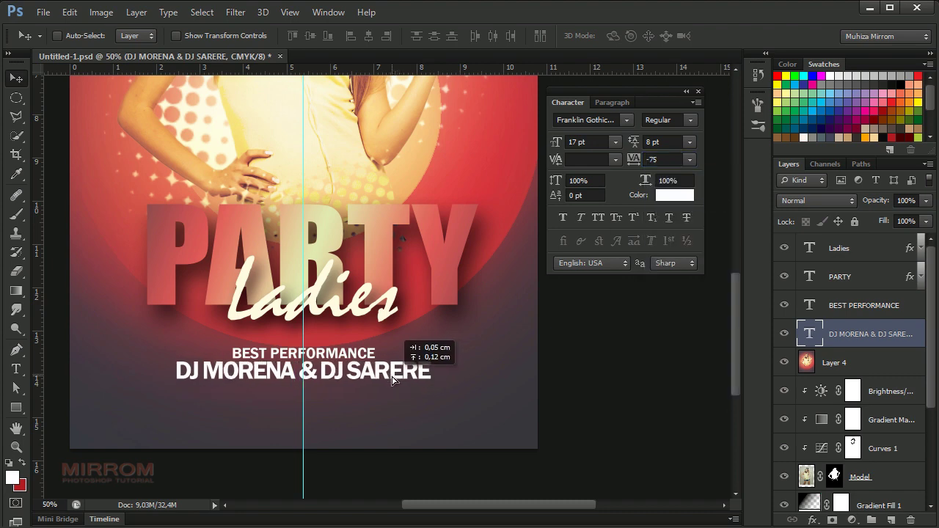
# Step: Colour the DJ line yellow fff568
pyautogui.click(664, 196)
pyautogui.click(385, 182)
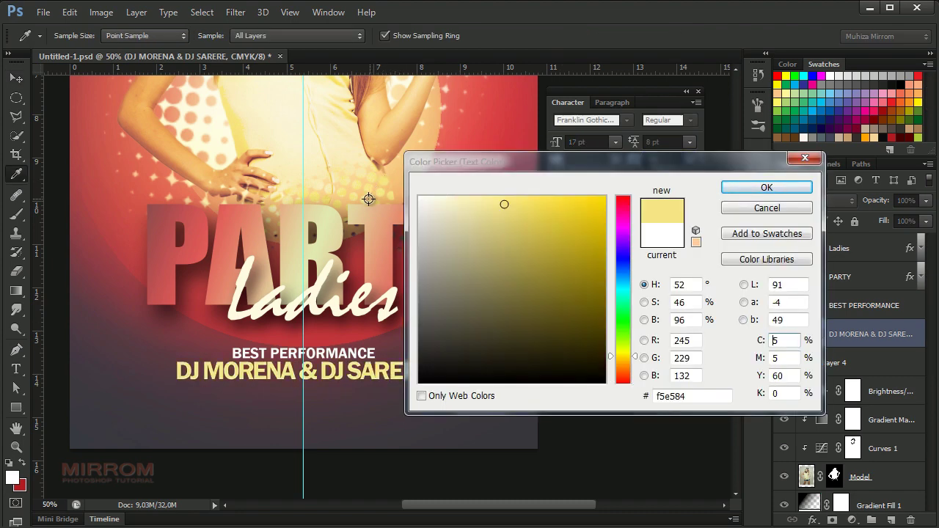
pyautogui.click(353, 193)
pyautogui.click(778, 103)
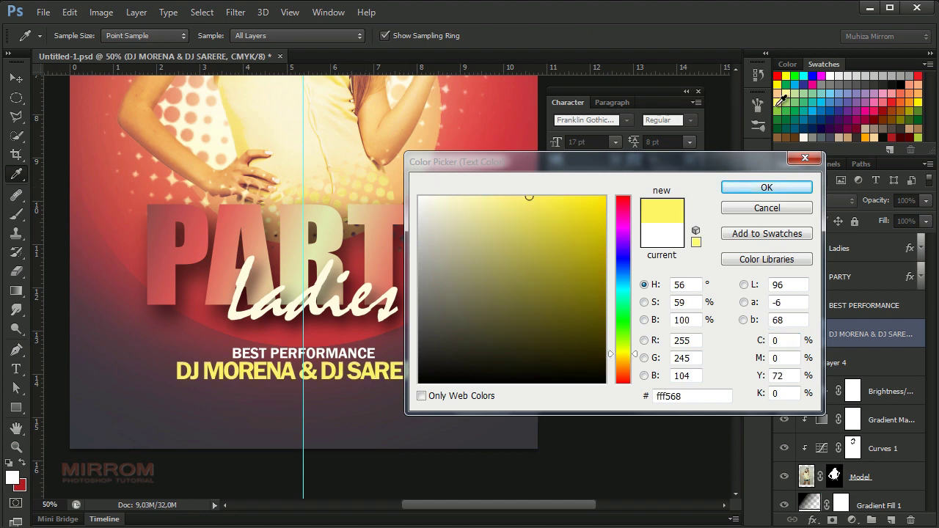
pyautogui.click(735, 189)
# Step: Paste the DOORS OPEN AT 10PM and street address text near the flyer's bottom
pyautogui.press('v')
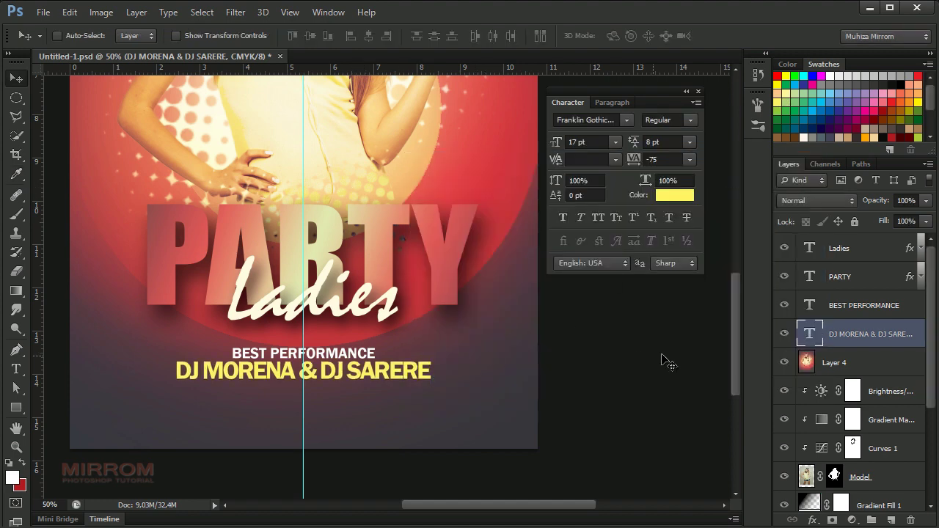
pyautogui.click(845, 314)
pyautogui.click(851, 361)
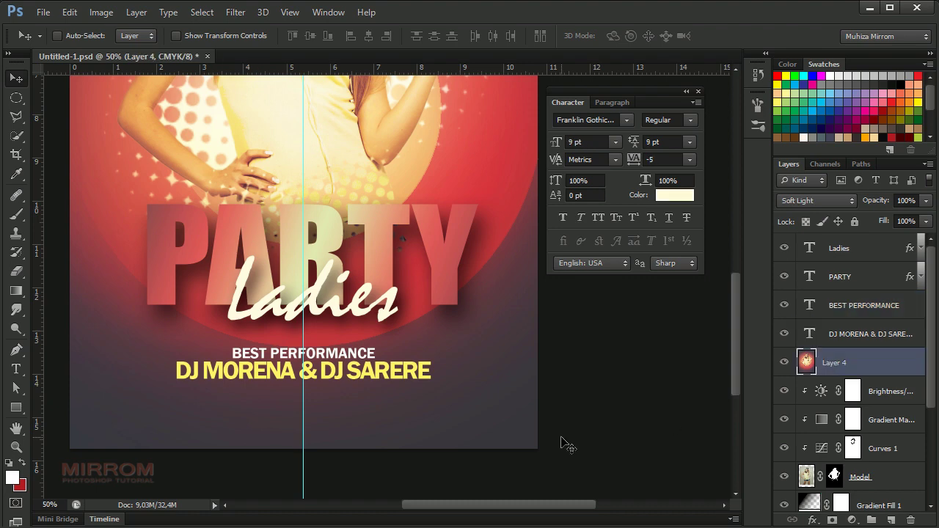
pyautogui.press('t')
pyautogui.click(210, 410)
pyautogui.write('DOORS OPEN AT 10PM | TICKETS 10$ PARTYLADIES STREET 96 - NEW YORK')
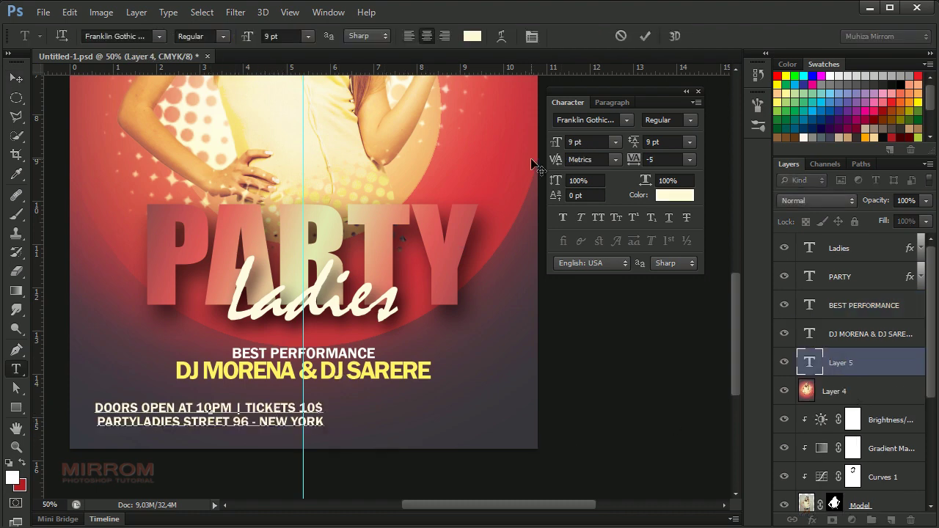
pyautogui.click(644, 36)
pyautogui.press('v')
pyautogui.moveTo(282, 419); pyautogui.dragTo(385, 411)
# Step: Centre the three info lines on each other and nudge them, the DJ line, and DOORS OPEN down
pyautogui.keyDown('shift'); pyautogui.click(858, 314); pyautogui.keyUp('shift')
pyautogui.click(369, 35)
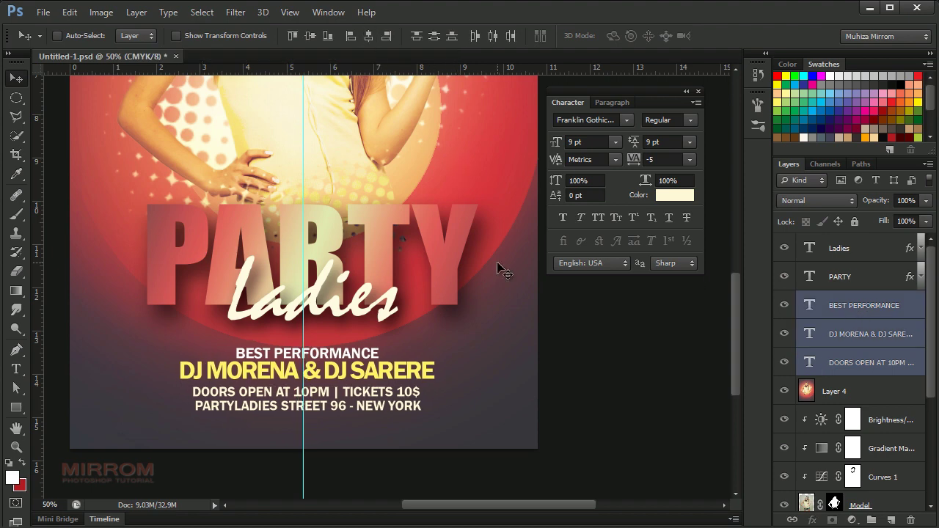
pyautogui.hotkey('shift', 'Down')
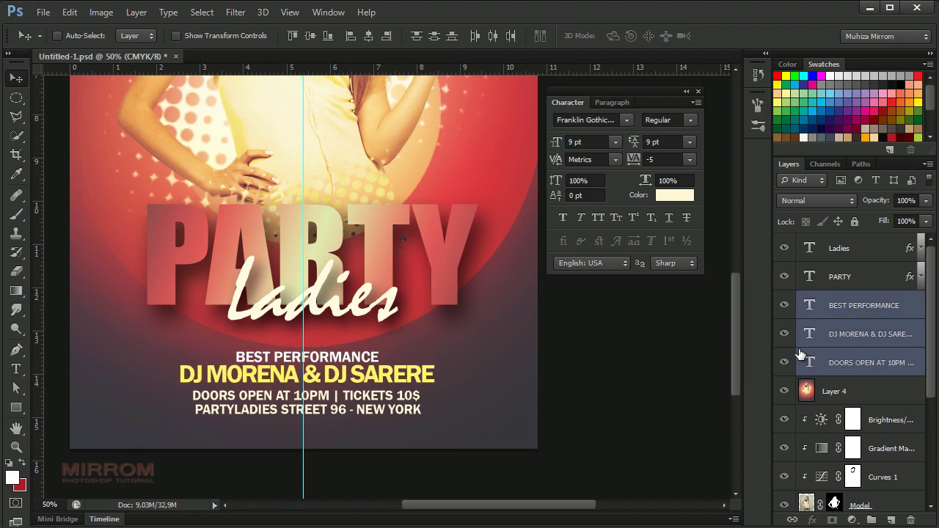
pyautogui.click(863, 336)
pyautogui.hotkey('shift', 'Down')
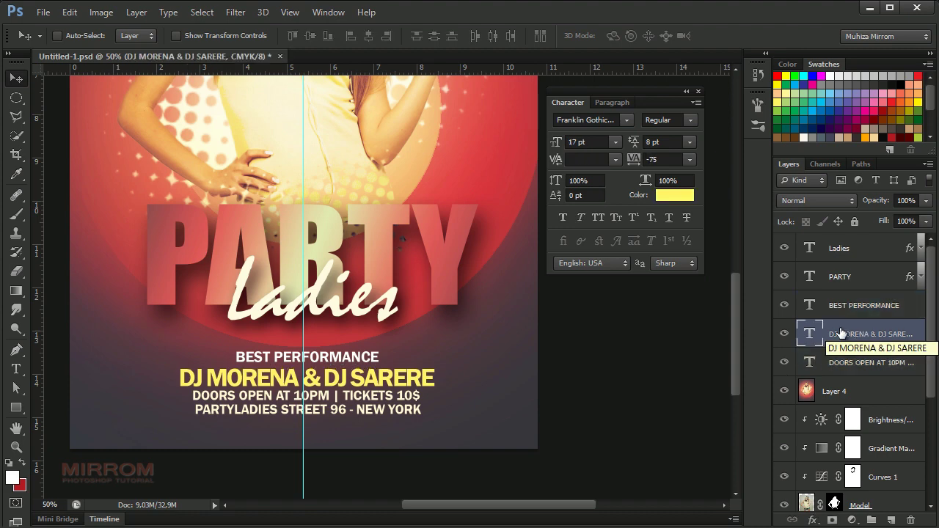
pyautogui.click(872, 366)
pyautogui.hotkey('shift', 'Down')
pyautogui.hotkey('shift', 'Down')
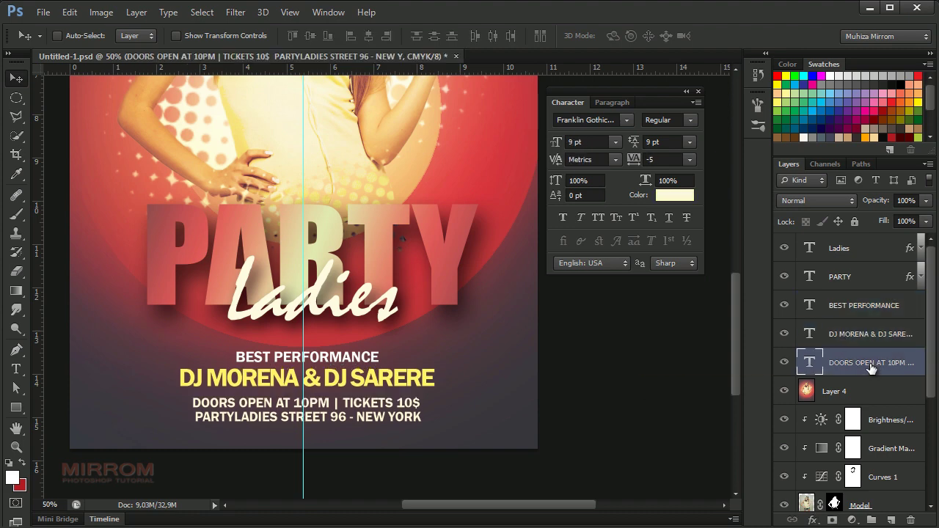
# Step: Add the text MAY in the upper-left of the flyer above Layer 4
pyautogui.scroll(1, 419, 358)
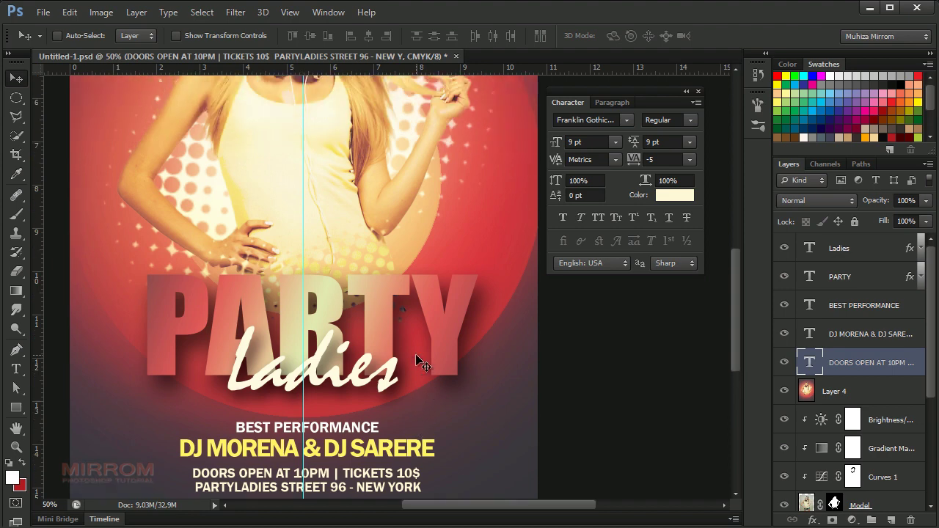
pyautogui.scroll(4, 419, 358)
pyautogui.scroll(5, 421, 358)
pyautogui.scroll(-1, 419, 356)
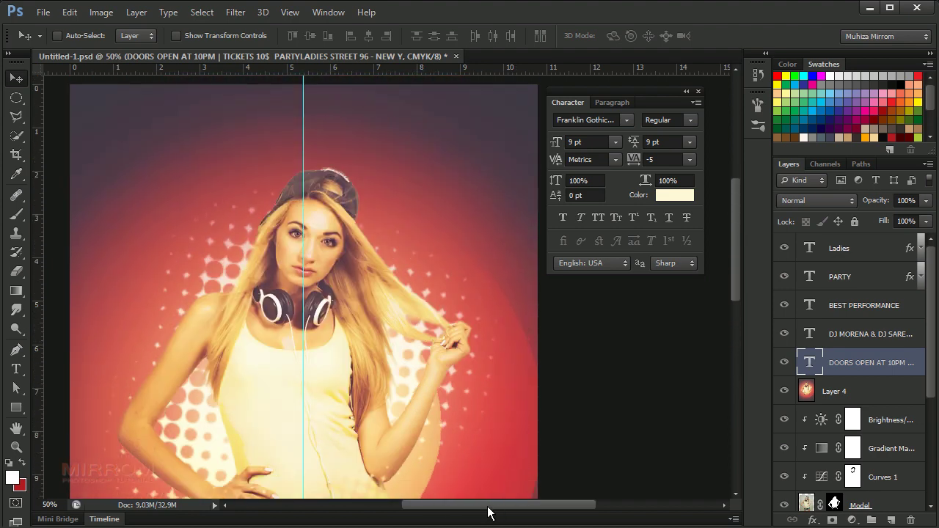
pyautogui.moveTo(482, 510); pyautogui.dragTo(461, 510)
pyautogui.click(854, 396)
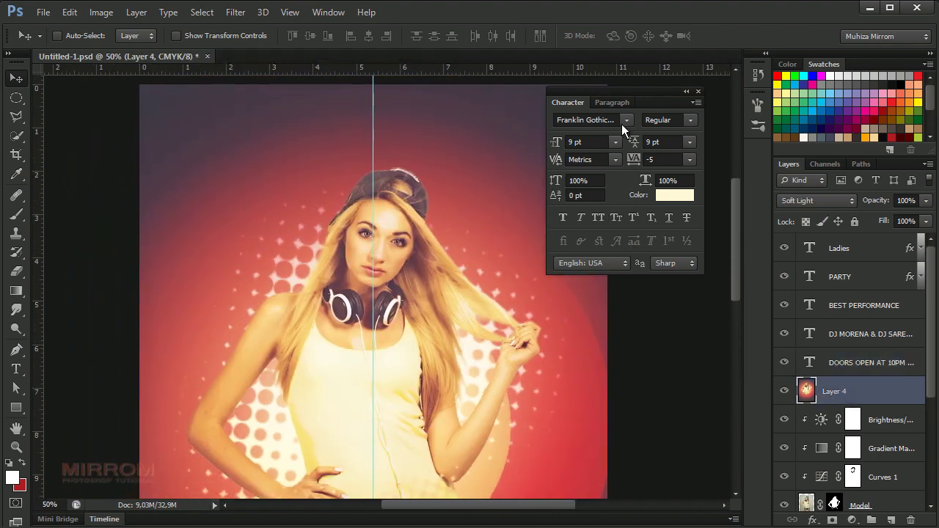
pyautogui.click(626, 121)
pyautogui.scroll(1, 664, 149)
pyautogui.press('Escape')
pyautogui.press('t')
pyautogui.click(241, 175)
pyautogui.write('MAY')
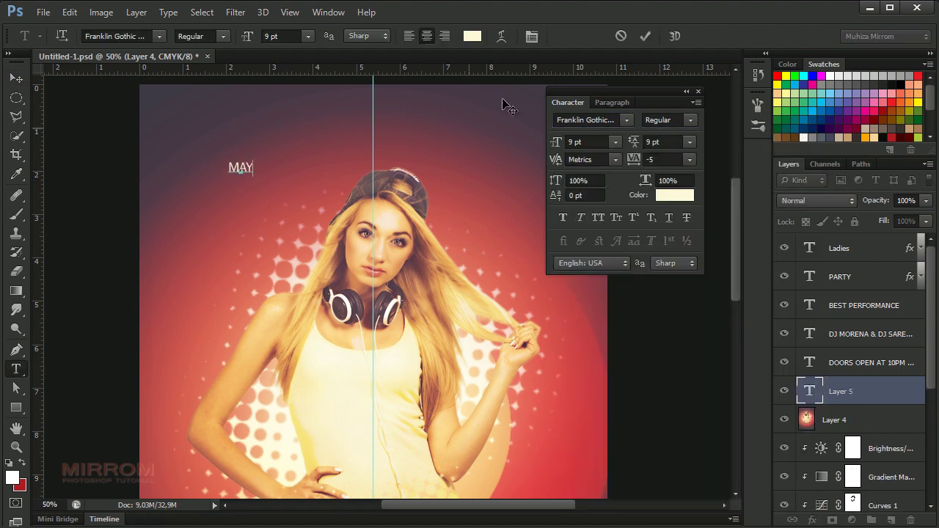
pyautogui.click(645, 36)
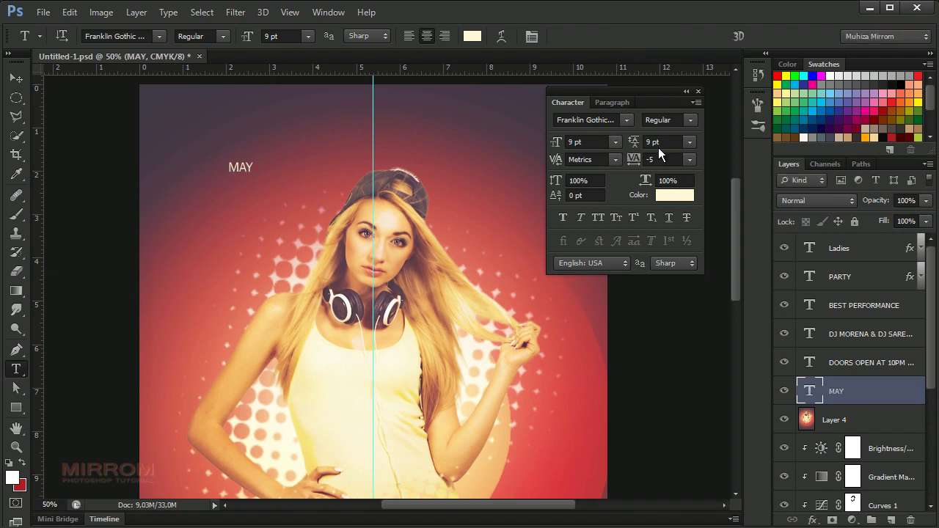
# Step: Set MAY's font size to 16 pt
pyautogui.click(615, 141)
pyautogui.click(600, 278)
pyautogui.click(583, 142)
pyautogui.scroll(2, 587, 142)
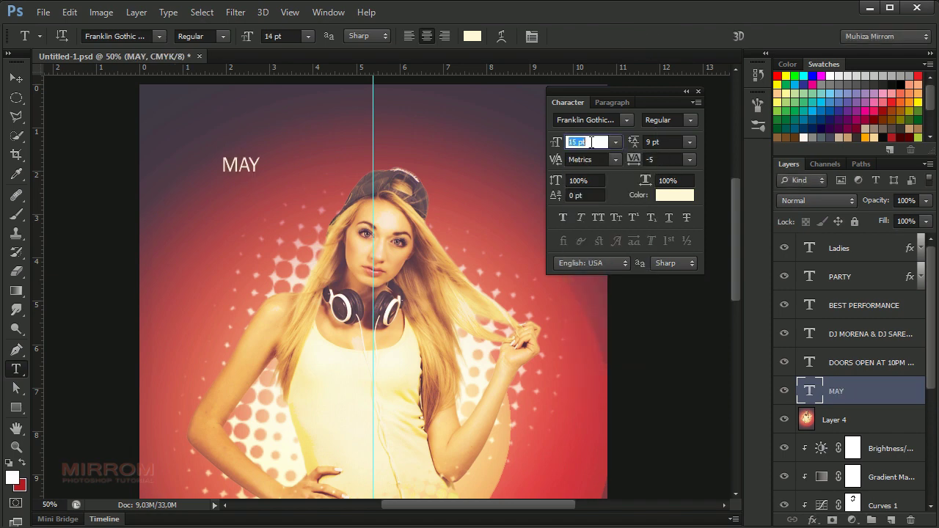
# Step: Set MAY's tracking to 0 and shift it slightly right
pyautogui.click(664, 159)
pyautogui.write('-5')
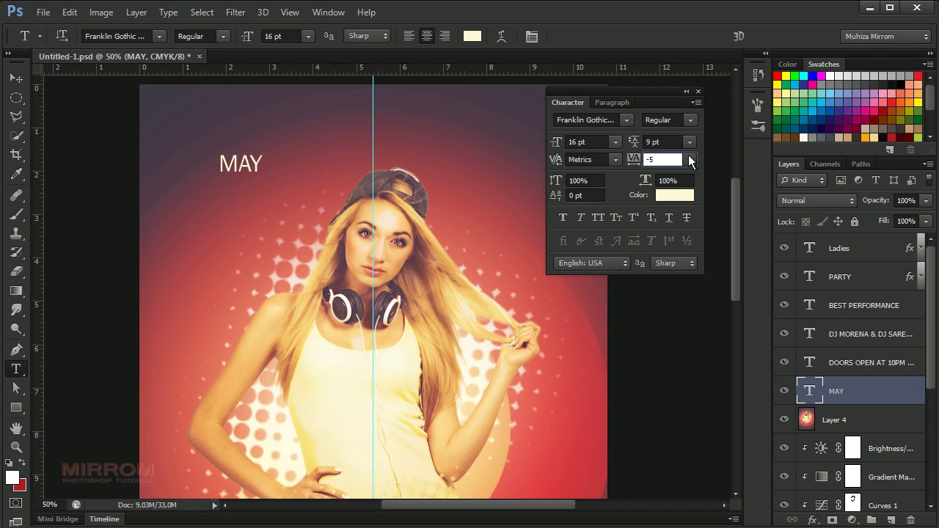
pyautogui.click(689, 160)
pyautogui.click(671, 193)
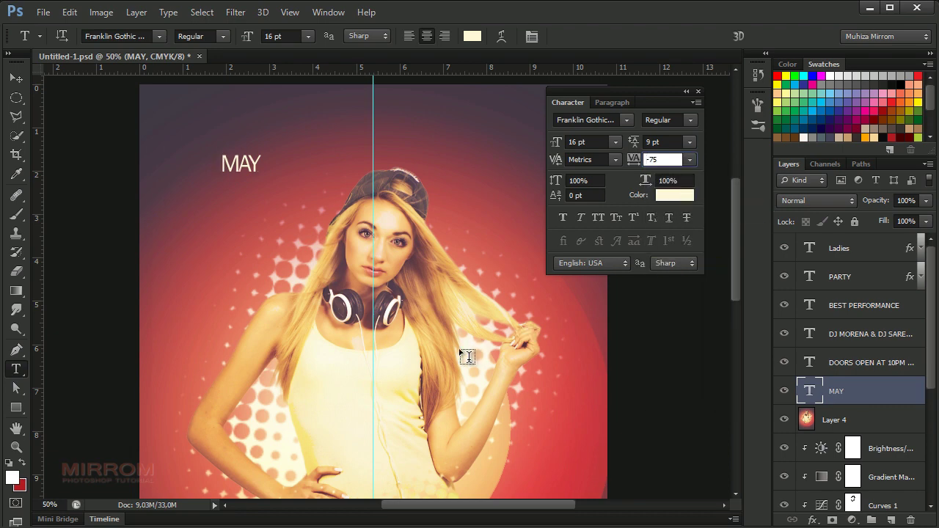
pyautogui.click(689, 159)
pyautogui.click(677, 279)
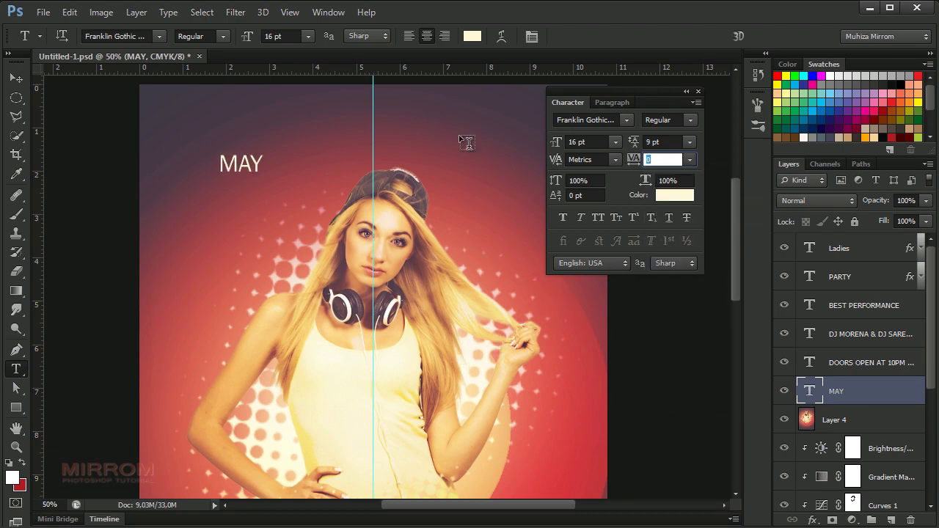
pyautogui.click(16, 79)
pyautogui.moveTo(259, 167); pyautogui.dragTo(261, 167)
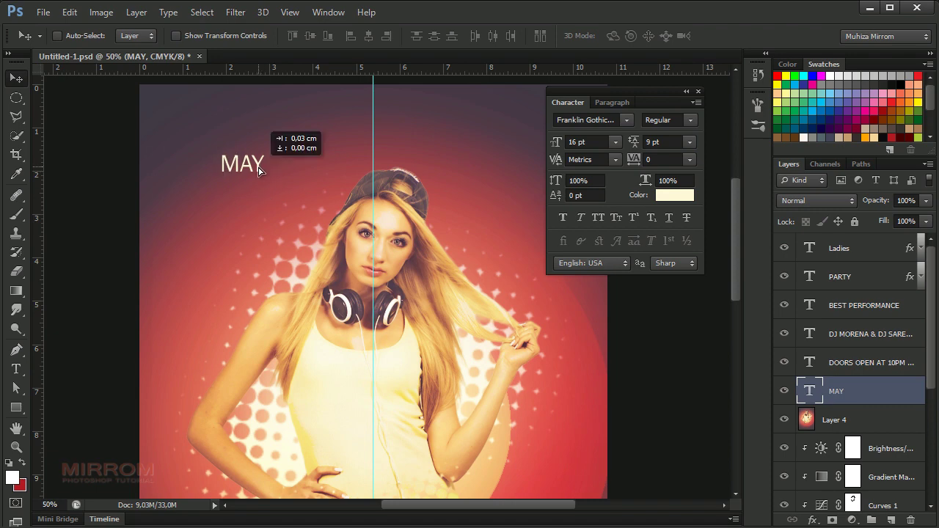
pyautogui.click(820, 421)
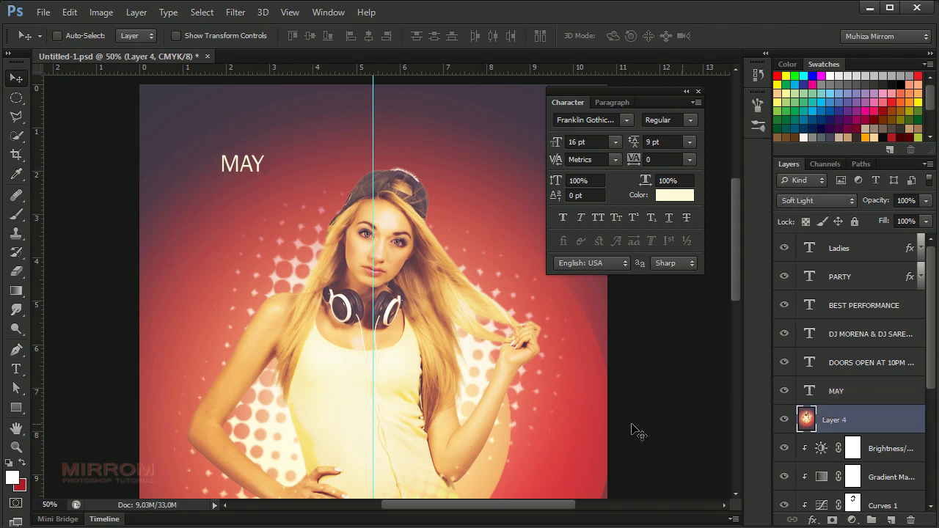
# Step: Add '14' in American Captain 38 pt directly under MAY
pyautogui.press('t')
pyautogui.click(234, 242)
pyautogui.write('14')
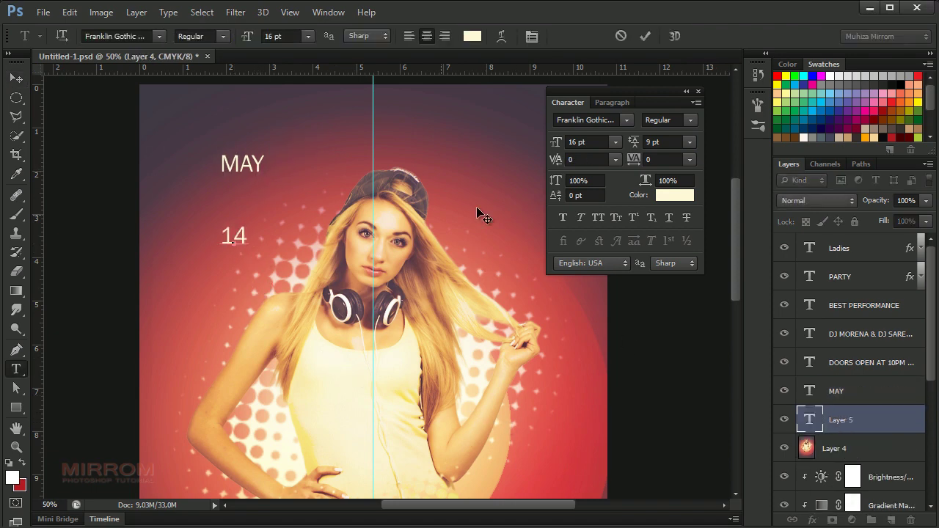
pyautogui.click(643, 36)
pyautogui.click(626, 120)
pyautogui.scroll(10, 745, 221)
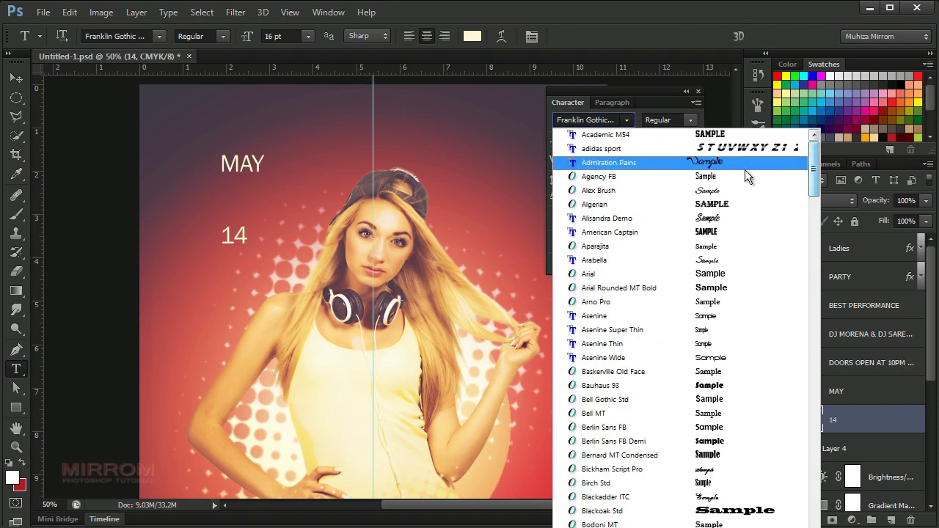
pyautogui.click(716, 233)
pyautogui.click(615, 142)
pyautogui.click(611, 334)
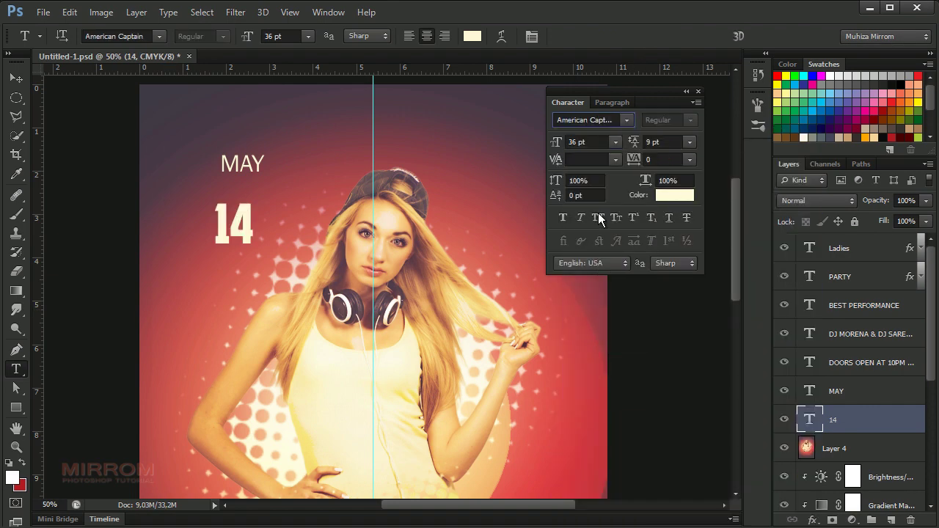
pyautogui.press('Return')
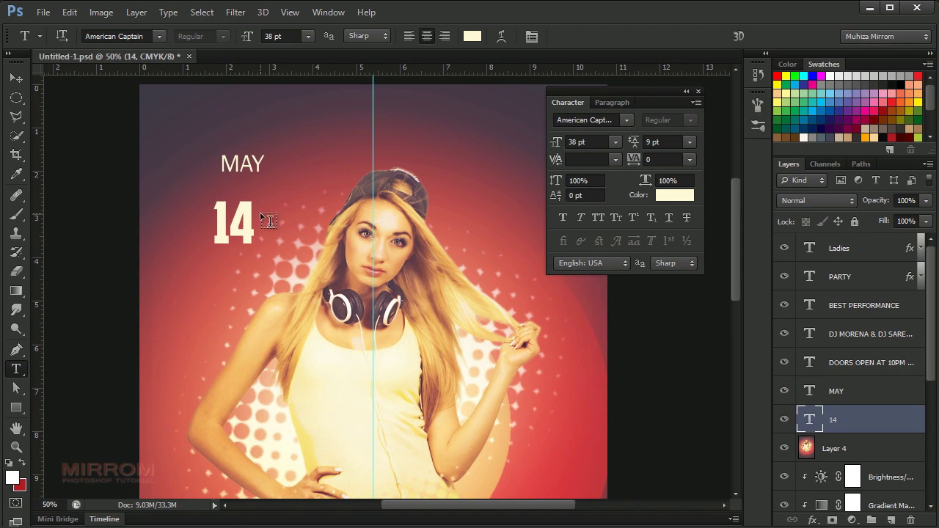
pyautogui.press('v')
pyautogui.moveTo(239, 231); pyautogui.dragTo(248, 204)
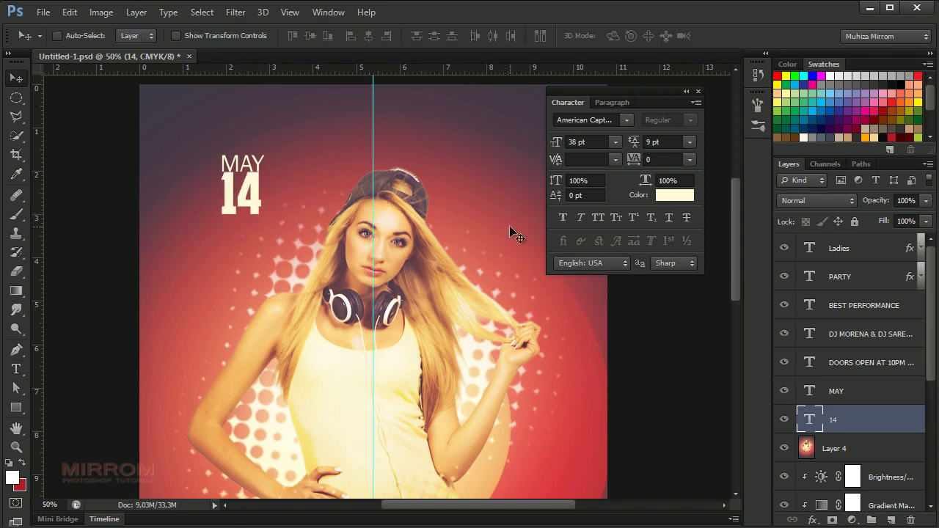
# Step: Nudge 14 right to align with MAY, then add SATURDAY text at 12 pt below it
pyautogui.hotkey('shift', 'Right')
pyautogui.click(837, 395)
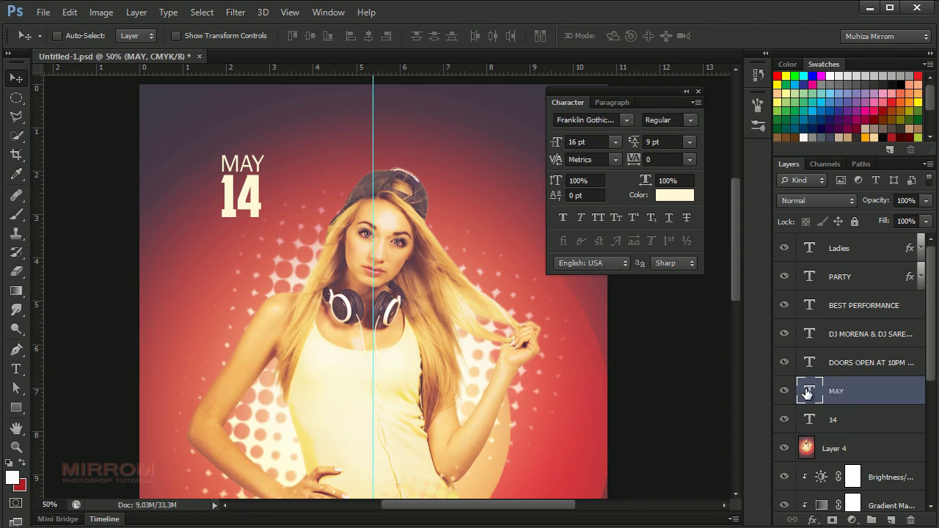
pyautogui.press('t')
pyautogui.click(251, 301)
pyautogui.write('S')
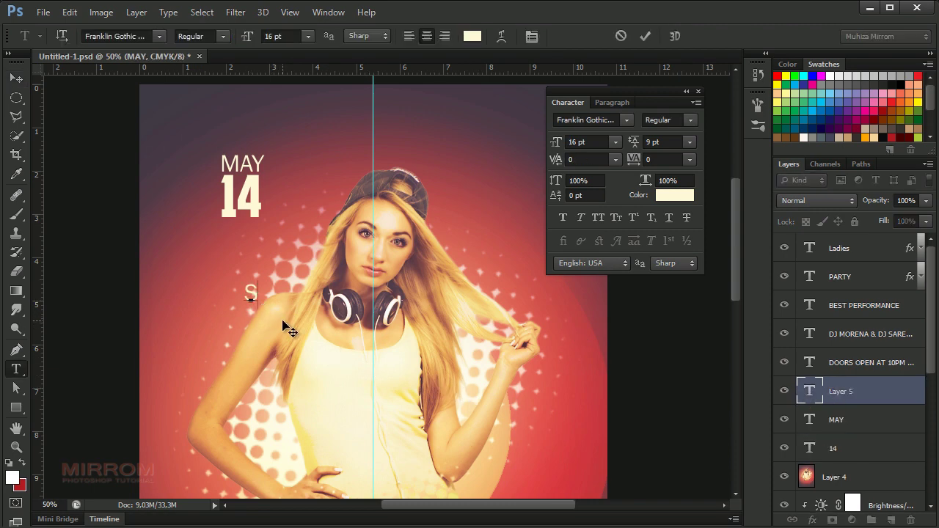
pyautogui.write('ATURDAY')
pyautogui.click(645, 36)
pyautogui.click(615, 141)
pyautogui.click(608, 263)
pyautogui.press('v')
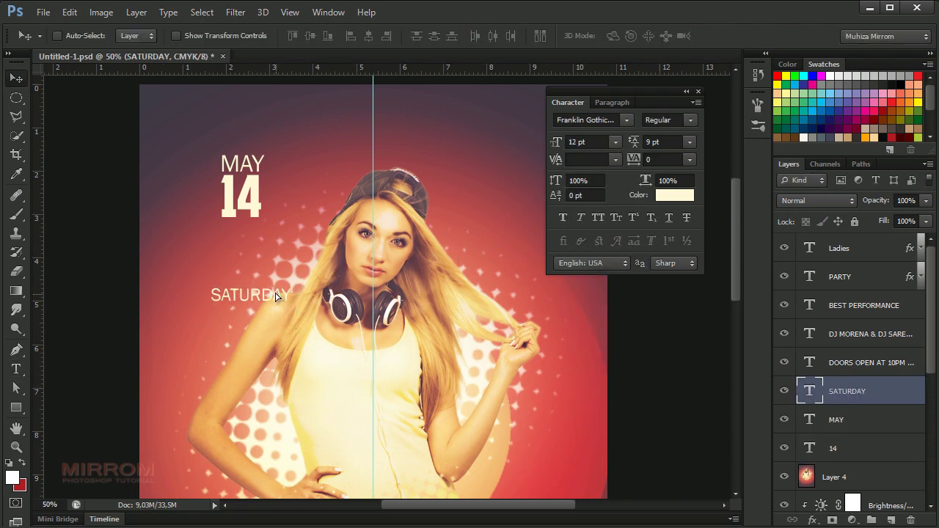
pyautogui.moveTo(275, 295); pyautogui.dragTo(274, 240)
# Step: Convert SATURDAY to a smart object, rotate it 90° counter-clockwise, and place it left of MAY 14
pyautogui.rightClick(823, 389)
pyautogui.click(769, 207)
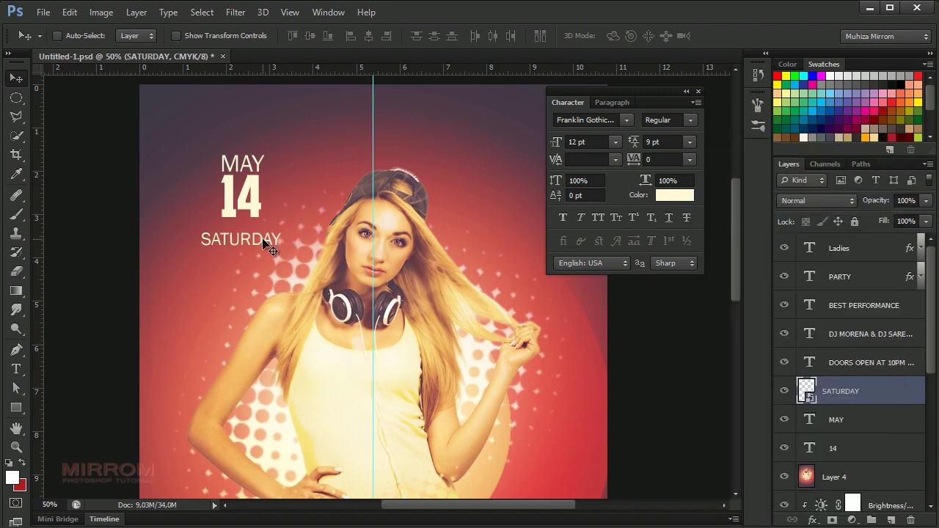
pyautogui.hotkey('ctrl', 't')
pyautogui.rightClick(262, 239)
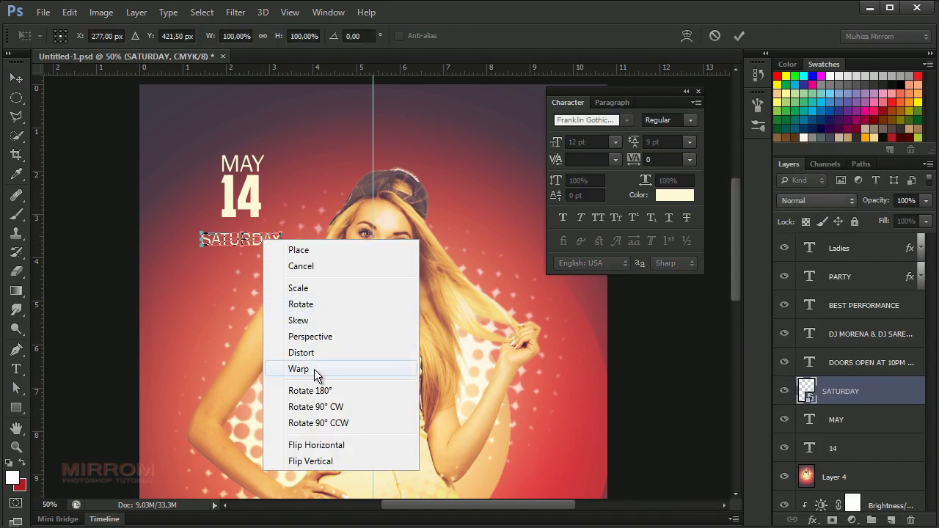
pyautogui.click(342, 422)
pyautogui.click(739, 35)
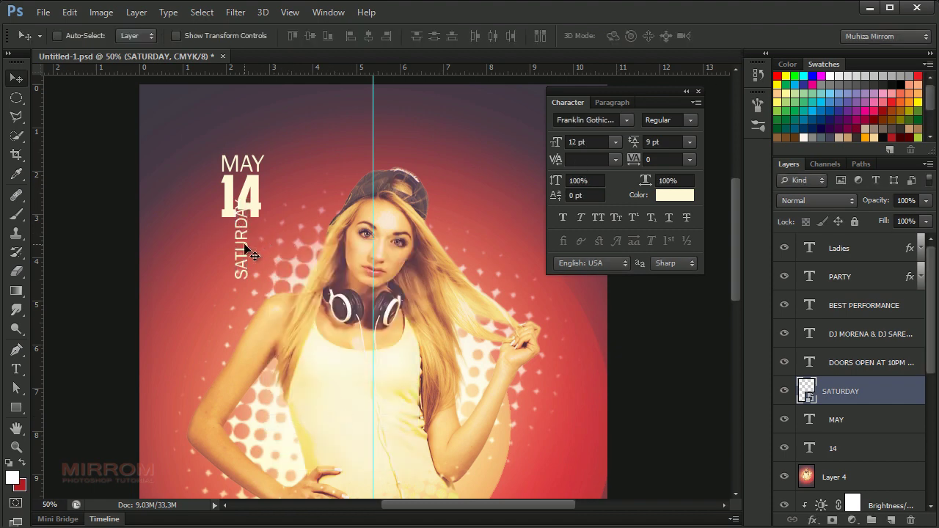
pyautogui.moveTo(249, 253); pyautogui.dragTo(222, 188)
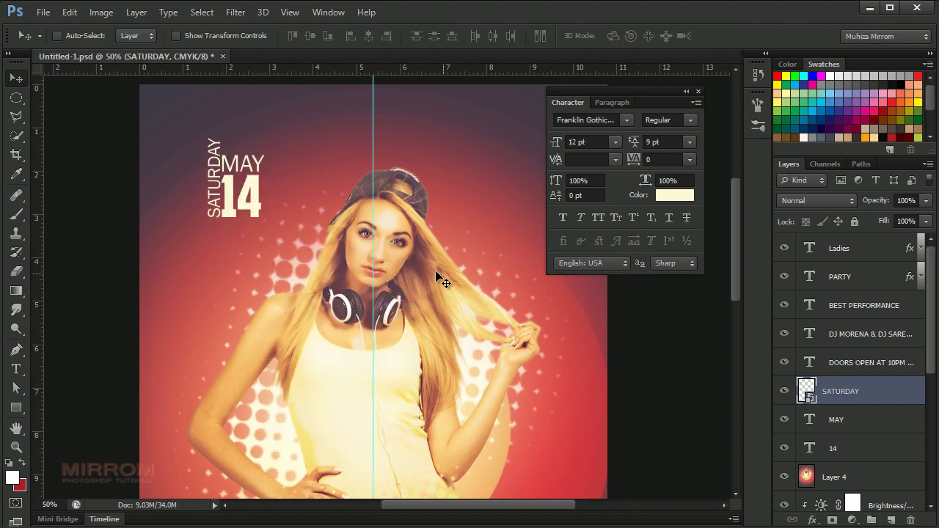
# Step: Scale the vertical SATURDAY down to fit beside MAY and 14
pyautogui.hotkey('ctrl', 't')
pyautogui.moveTo(226, 132); pyautogui.dragTo(224, 151)
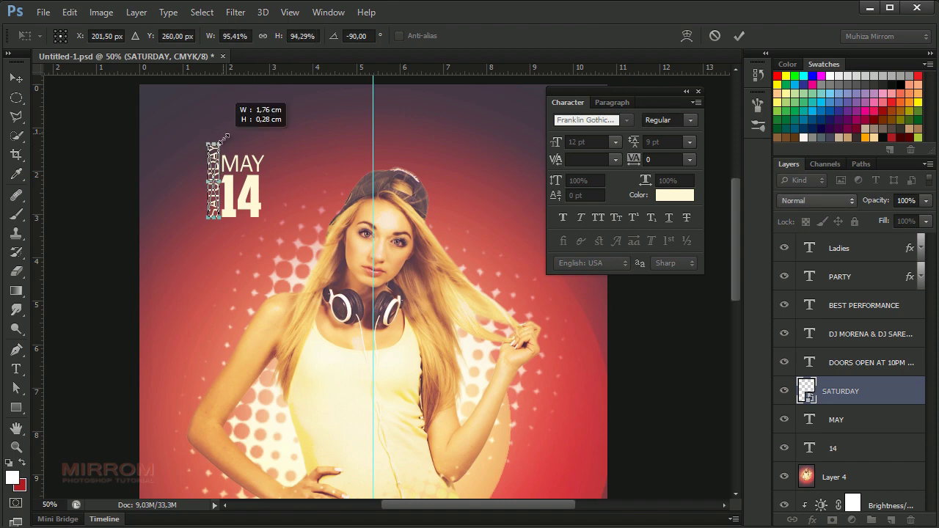
pyautogui.click(739, 35)
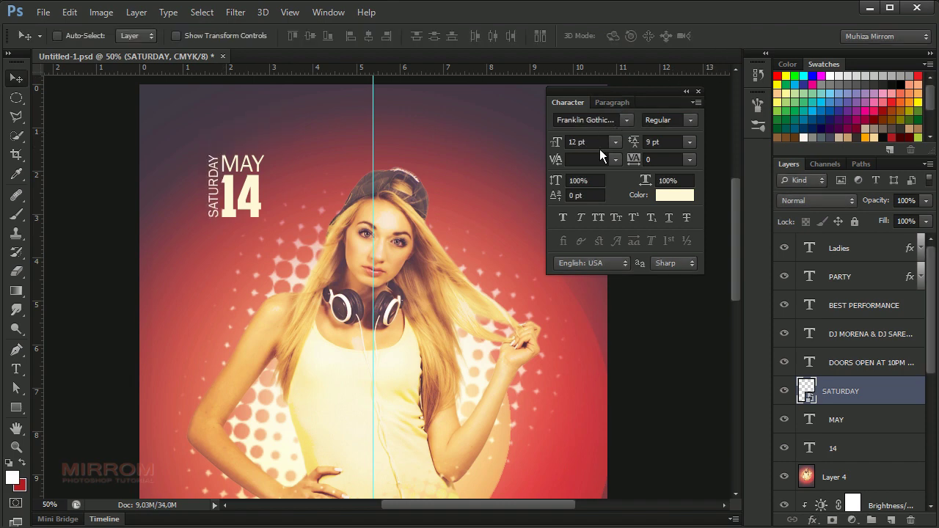
pyautogui.scroll(-2, 350, 289)
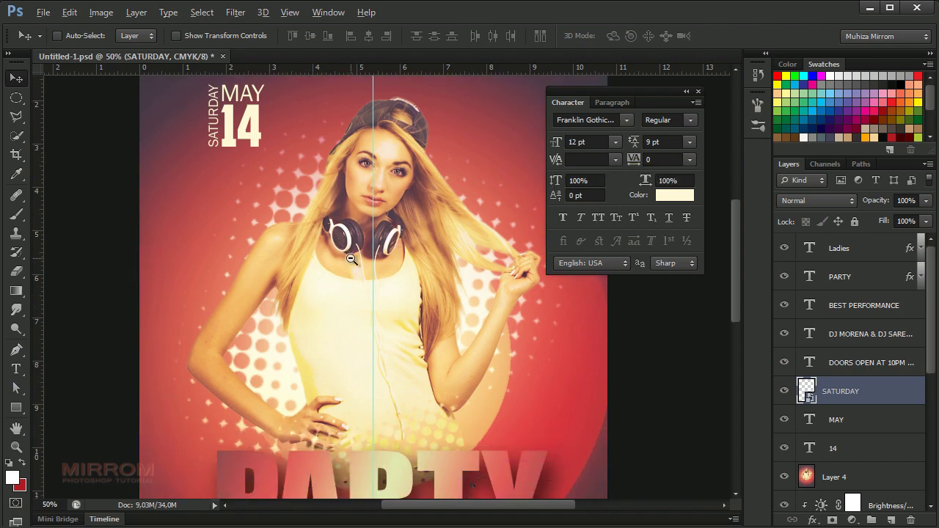
# Step: Change the 14 text layer's colour to bright yellow #fff568
pyautogui.hotkey('ctrl', '-')
pyautogui.hotkey('ctrl', '-')
pyautogui.click(813, 428)
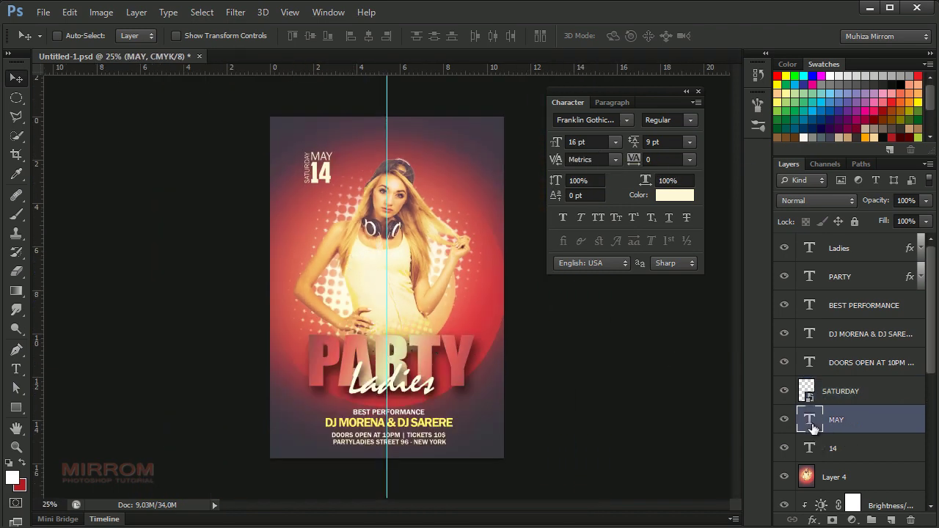
pyautogui.click(816, 448)
pyautogui.click(668, 195)
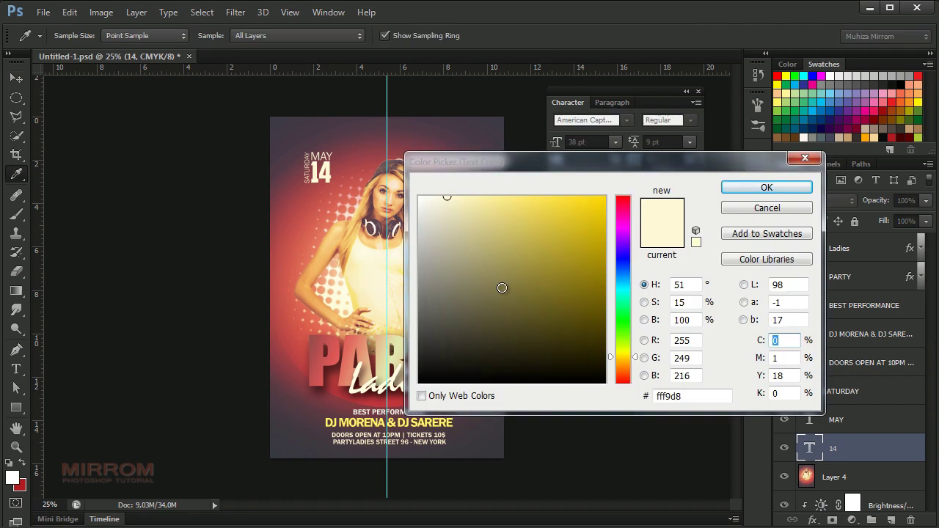
pyautogui.click(781, 102)
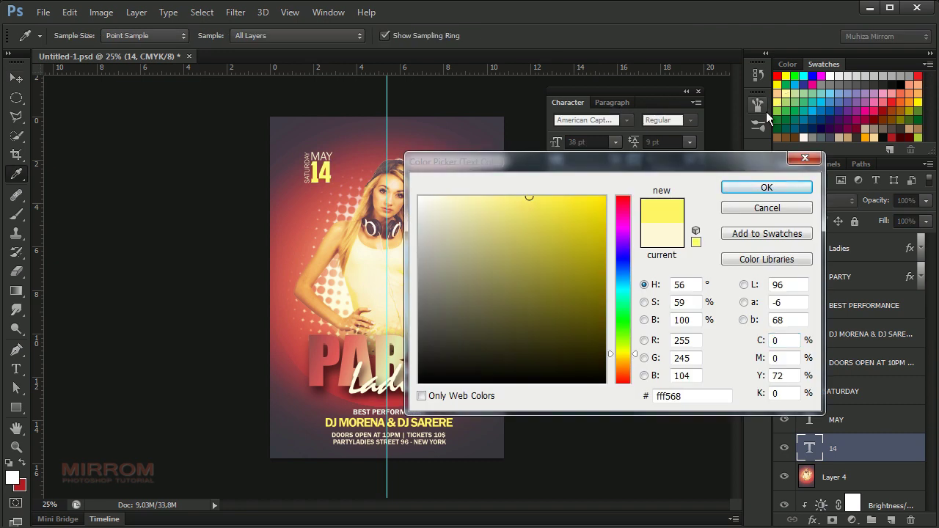
pyautogui.click(763, 188)
pyautogui.press('v')
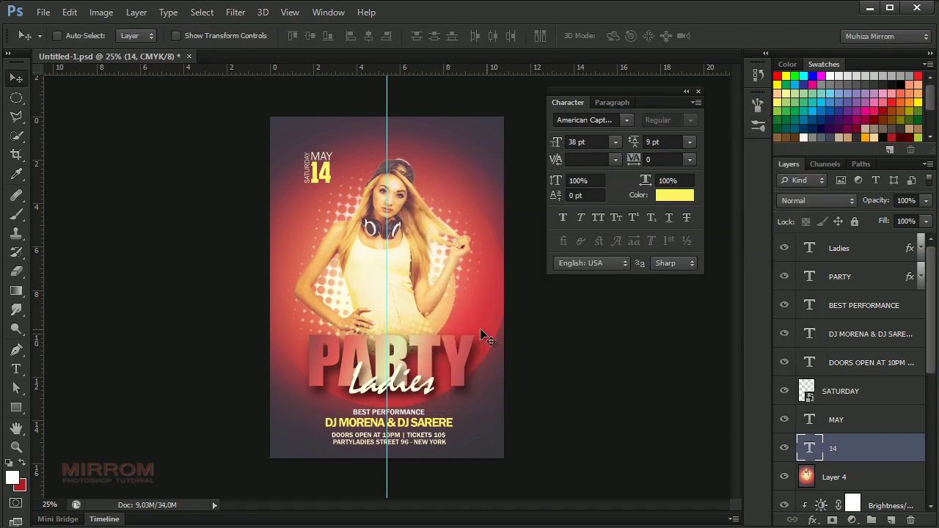
pyautogui.hotkey('ctrl', '+')
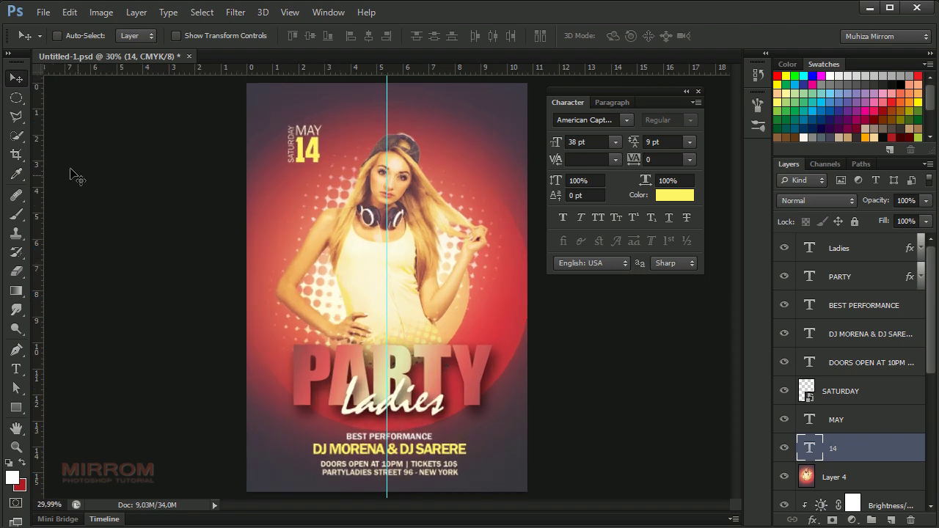
# Step: Add vertical guides near the flyer's left and right margins
pyautogui.moveTo(40, 150); pyautogui.dragTo(285, 254)
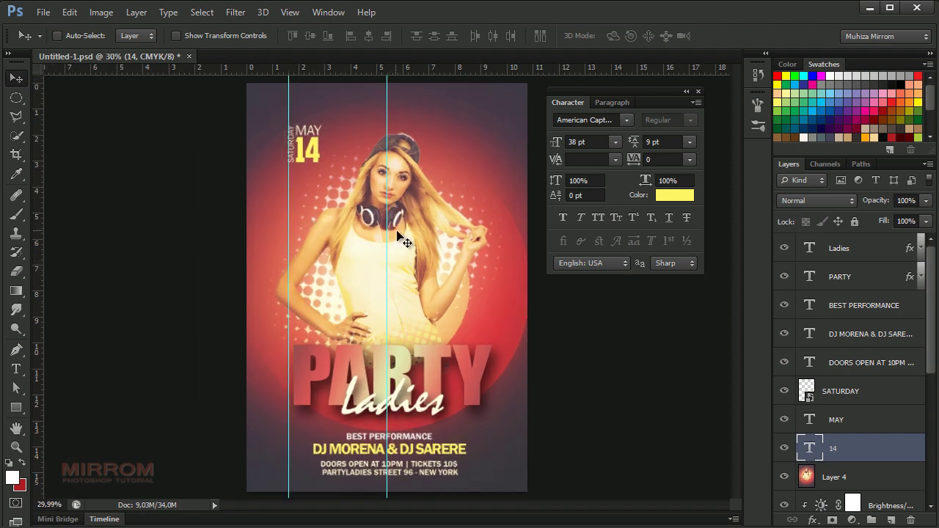
pyautogui.moveTo(38, 140); pyautogui.dragTo(492, 259)
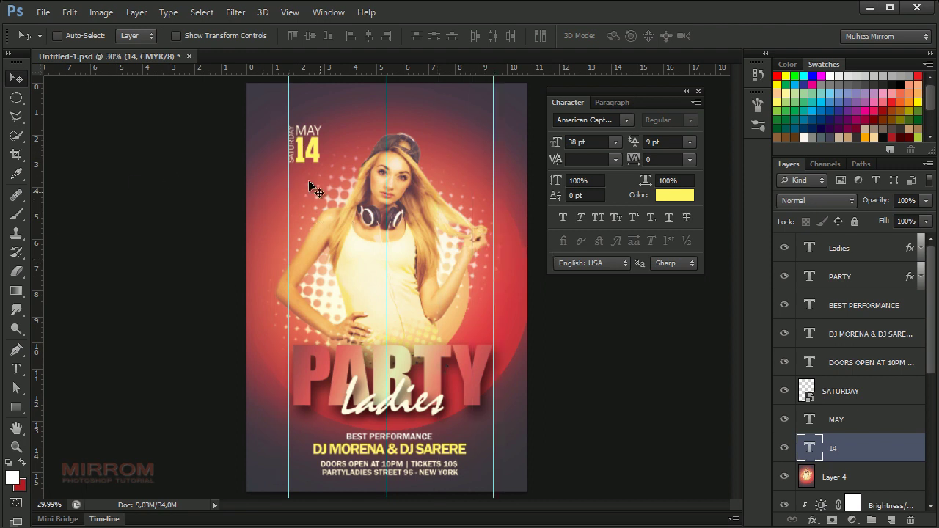
pyautogui.moveTo(291, 102); pyautogui.dragTo(286, 102)
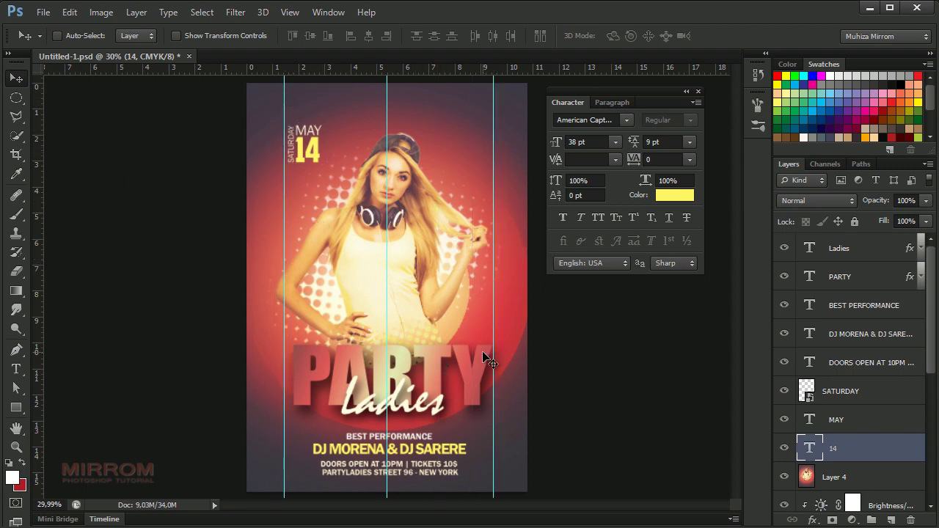
# Step: Nudge the SATURDAY, MAY and 14 date block to the left
pyautogui.keyDown('shift'); pyautogui.click(851, 421); pyautogui.keyUp('shift')
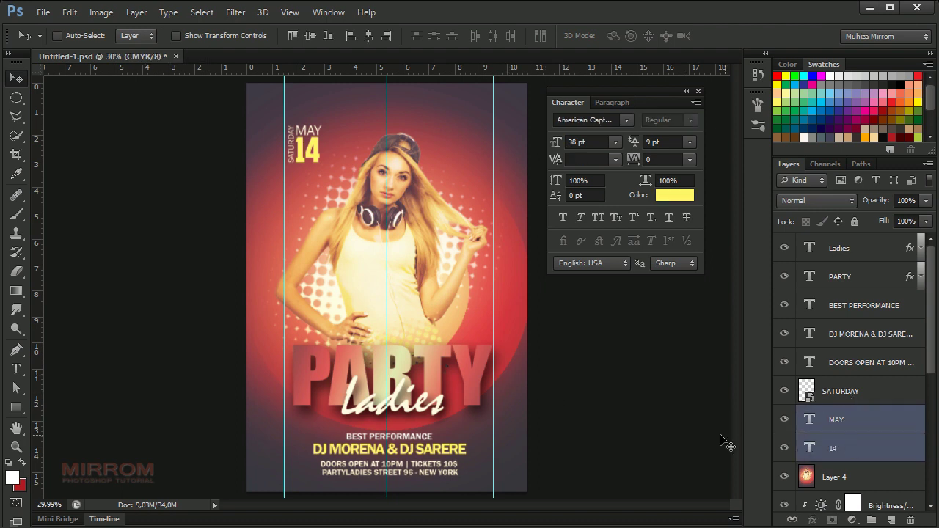
pyautogui.click(836, 449)
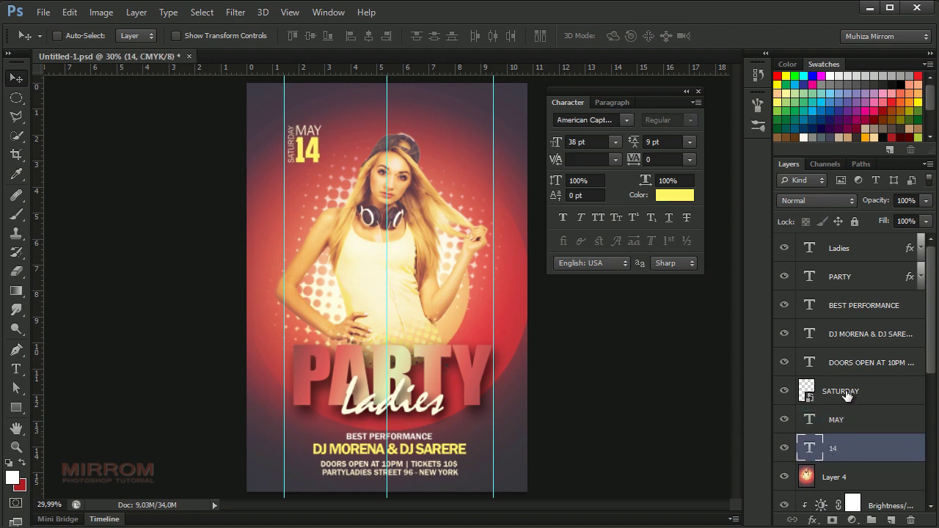
pyautogui.keyDown('shift'); pyautogui.click(848, 397); pyautogui.keyUp('shift')
pyautogui.hotkey('shift', 'Left')
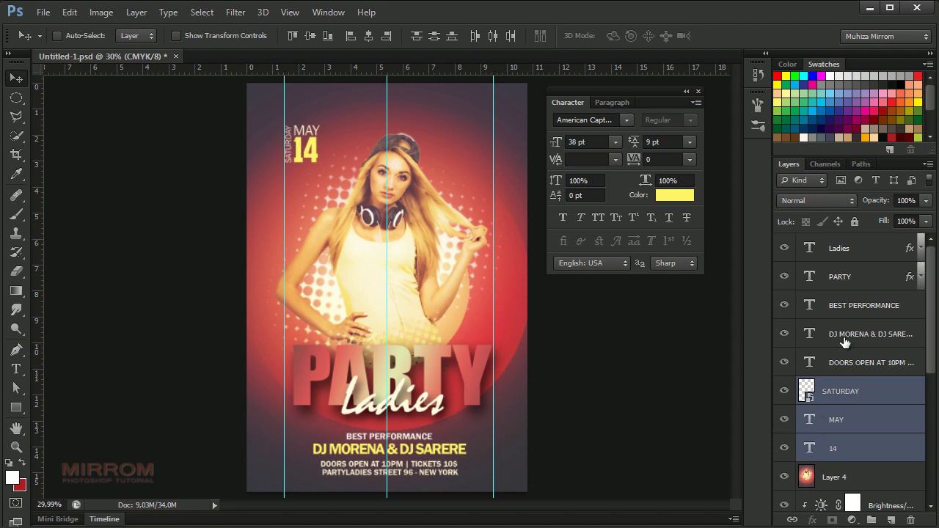
# Step: Nudge the PARTY and Ladies title layers to the left
pyautogui.click(851, 279)
pyautogui.click(850, 253)
pyautogui.keyDown('shift'); pyautogui.click(850, 277); pyautogui.keyUp('shift')
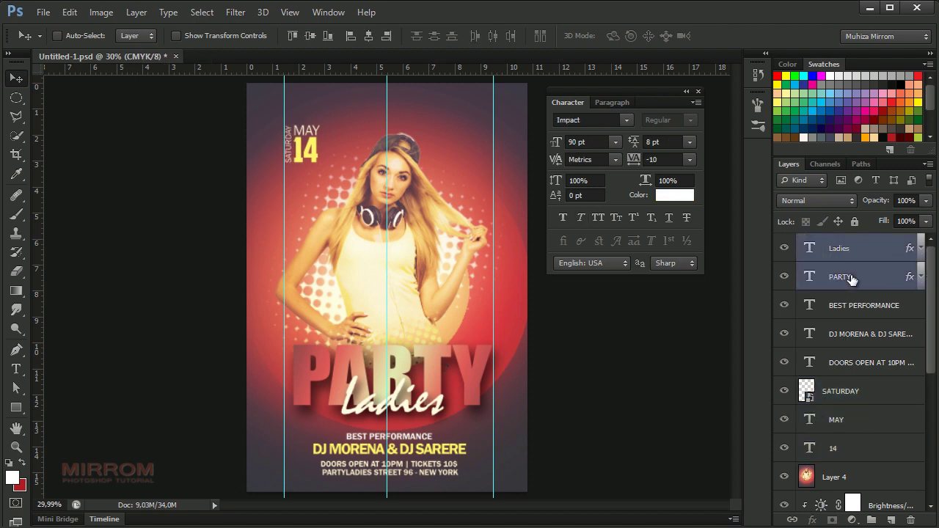
pyautogui.hotkey('shift', 'Left')
pyautogui.press('Left')
pyautogui.press('Left')
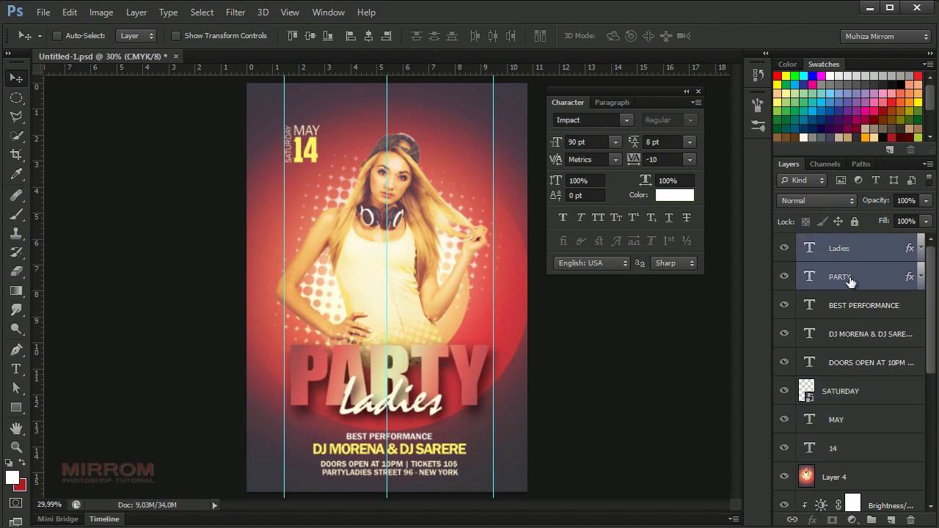
# Step: Nudge the event text lines, BEST PERFORMANCE through DOORS OPEN, to the left
pyautogui.press('Left')
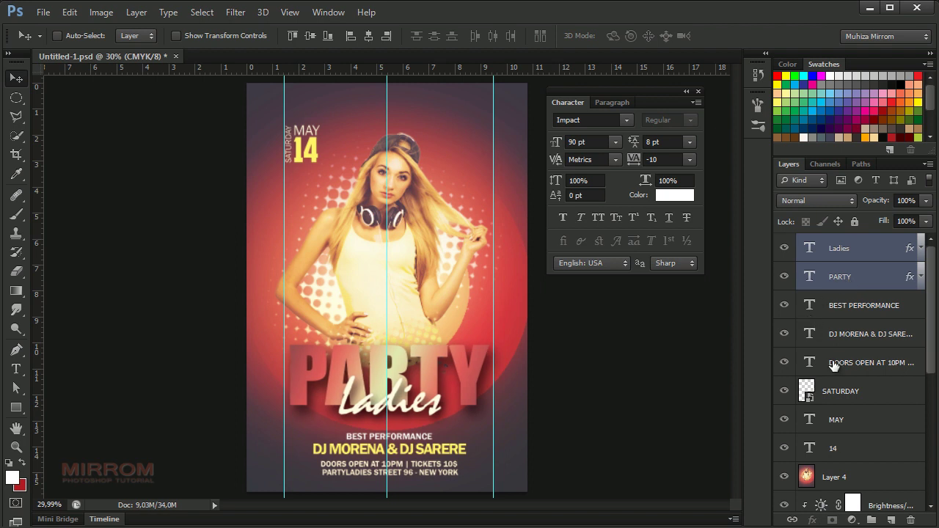
pyautogui.click(853, 314)
pyautogui.keyDown('shift'); pyautogui.click(866, 363); pyautogui.keyUp('shift')
pyautogui.press('Left')
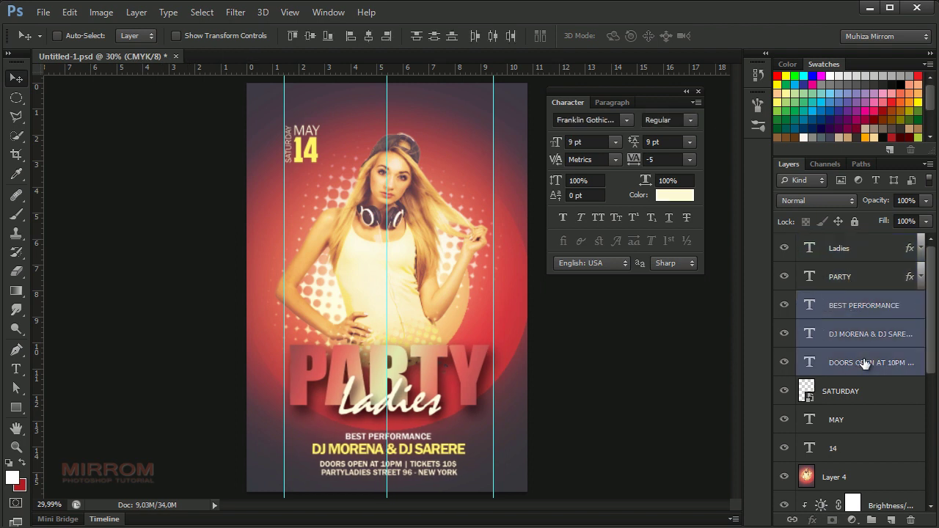
pyautogui.press('Left')
pyautogui.press('Left')
# Step: Paste a two-line CLUBNAME PRESET text at the top of the flyer above Layer 4
pyautogui.click(857, 393)
pyautogui.click(836, 478)
pyautogui.press('t')
pyautogui.click(364, 101)
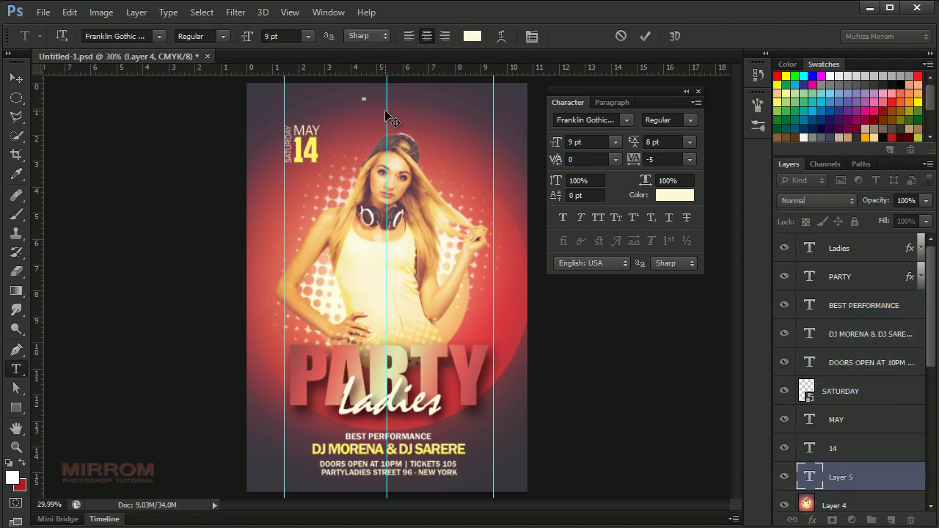
pyautogui.write('CLUBNAME PRESET')
pyautogui.click(643, 37)
# Step: Centre CLUBNAME PRESET on the middle guide, close the Character panel, and hide the guides
pyautogui.press('v')
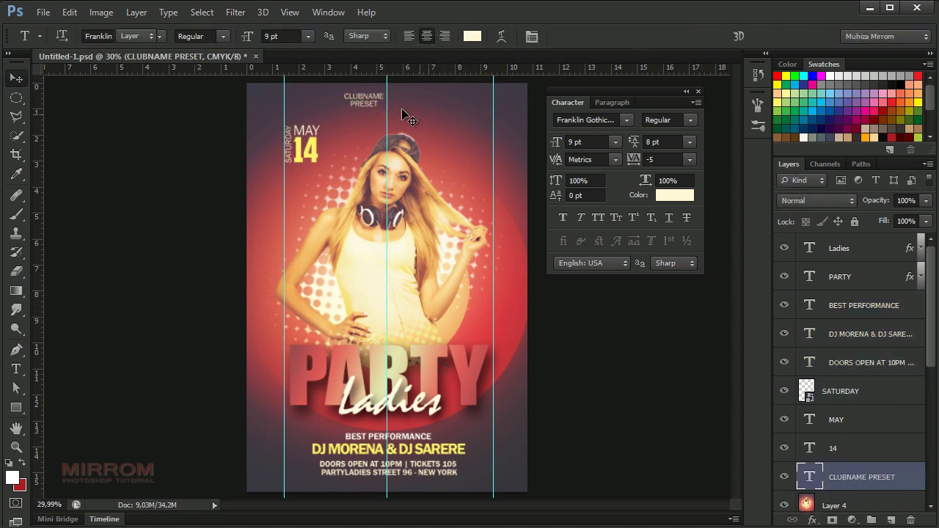
pyautogui.moveTo(404, 115); pyautogui.dragTo(426, 115)
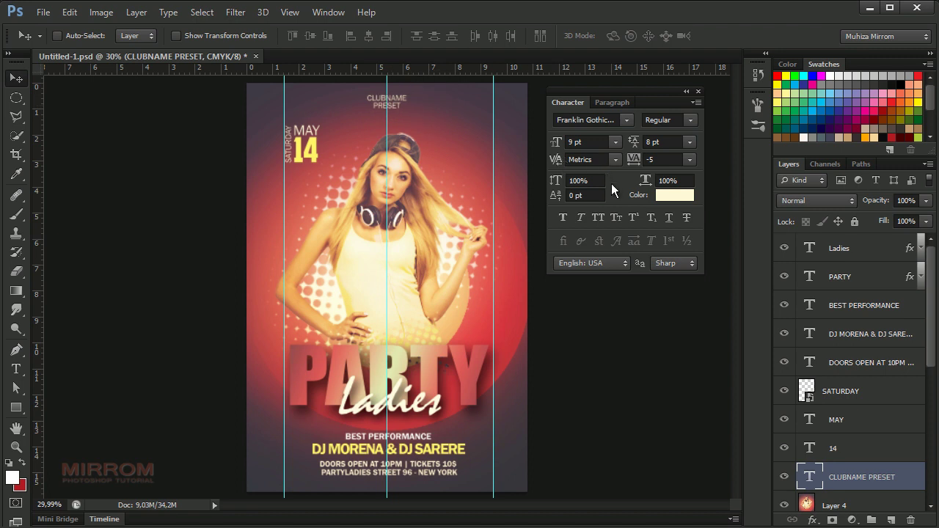
pyautogui.press('Down')
pyautogui.press('Down')
pyautogui.press('Down')
pyautogui.click(698, 91)
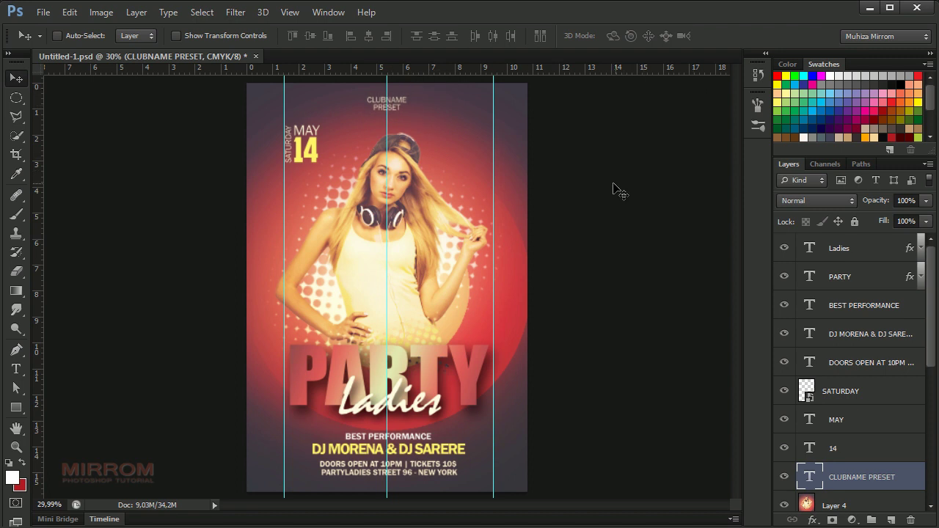
pyautogui.hotkey('ctrl', ';')
pyautogui.scroll(2, 389, 96)
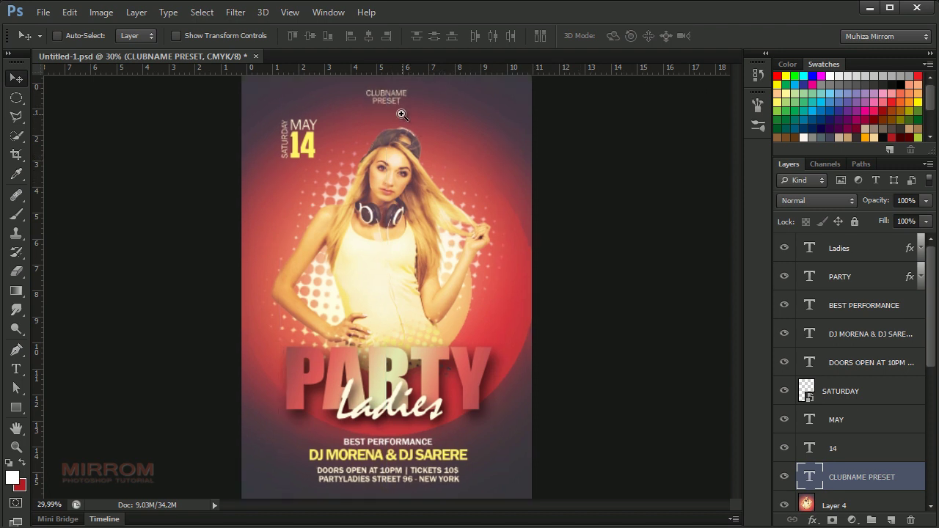
pyautogui.scroll(1, 364, 94)
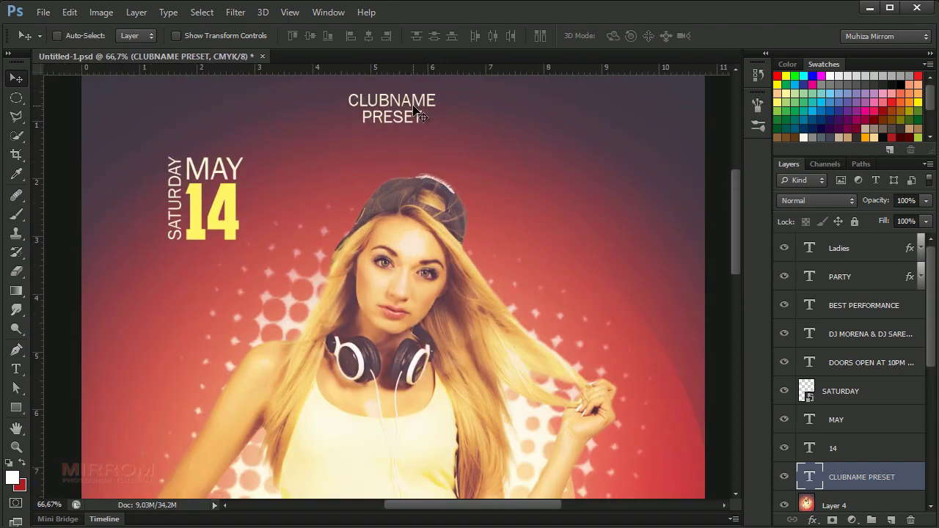
pyautogui.scroll(1, 366, 169)
pyautogui.scroll(-3, 421, 282)
pyautogui.scroll(-3, 418, 284)
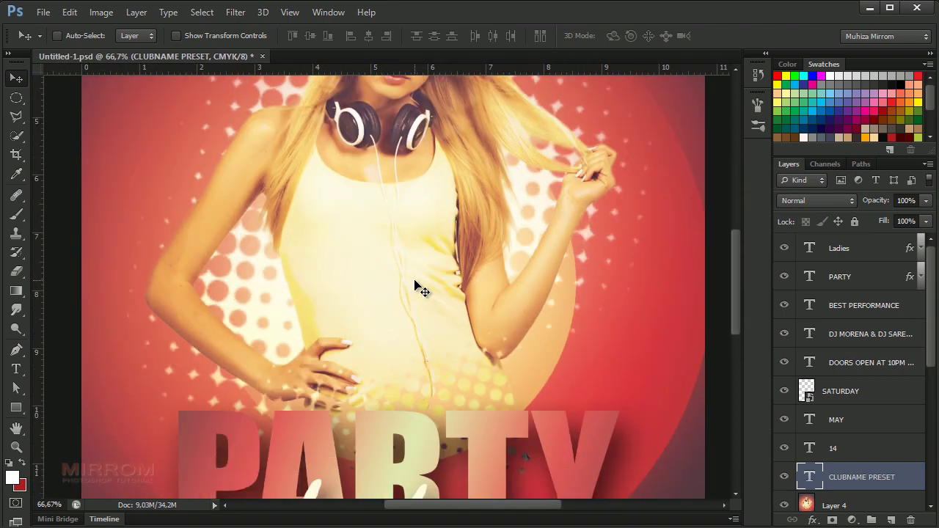
pyautogui.scroll(-3, 414, 285)
pyautogui.scroll(-3, 411, 286)
pyautogui.scroll(-2, 411, 286)
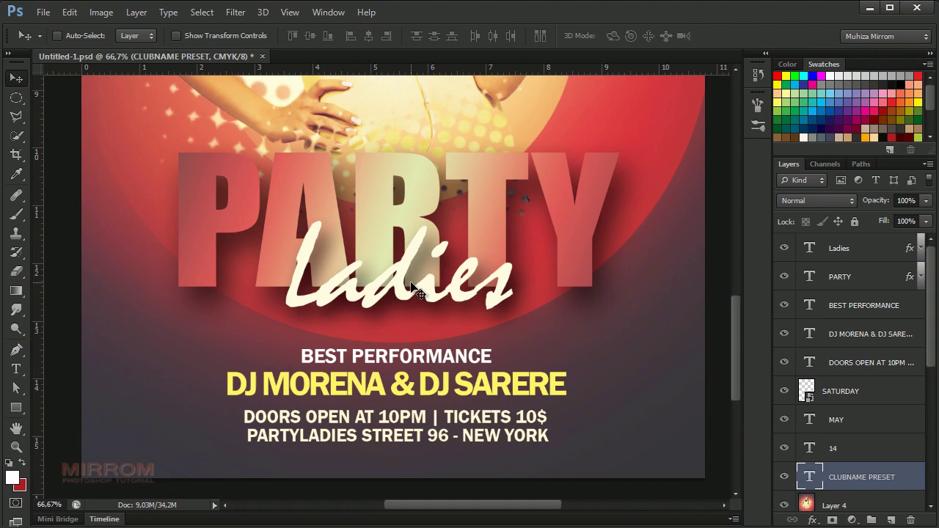